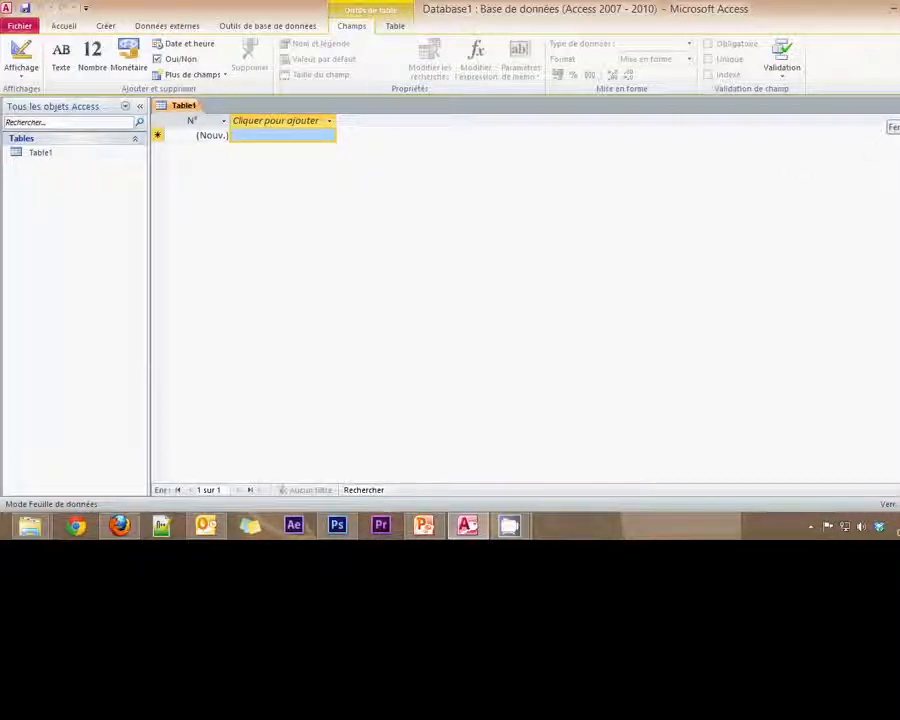
Close the empty default table and create a new table in design view
{"action": "left_click", "coordinate": [893, 106]}
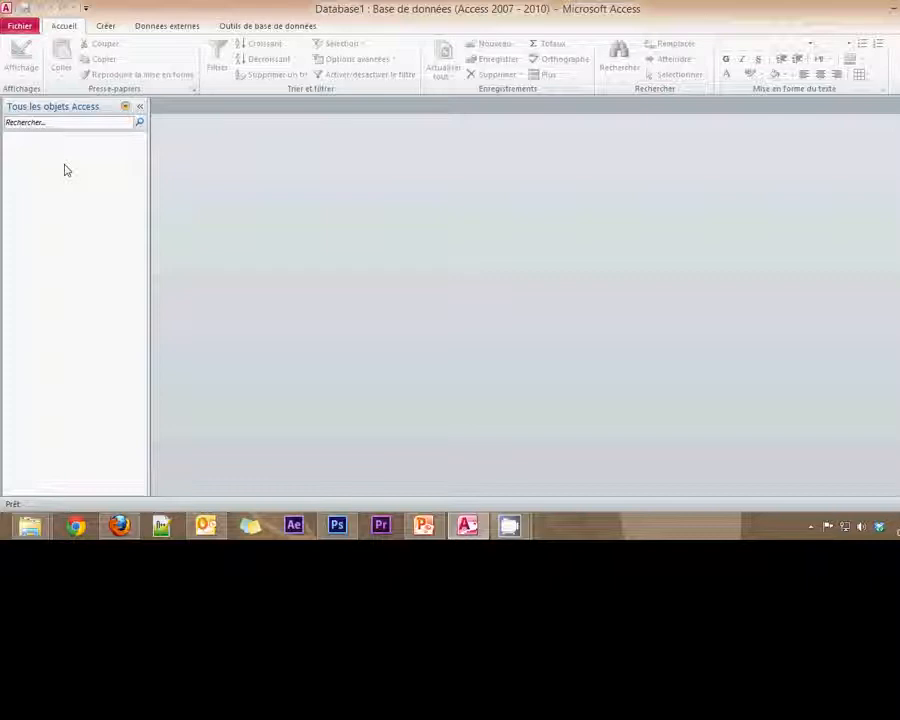
{"action": "left_click", "coordinate": [106, 26]}
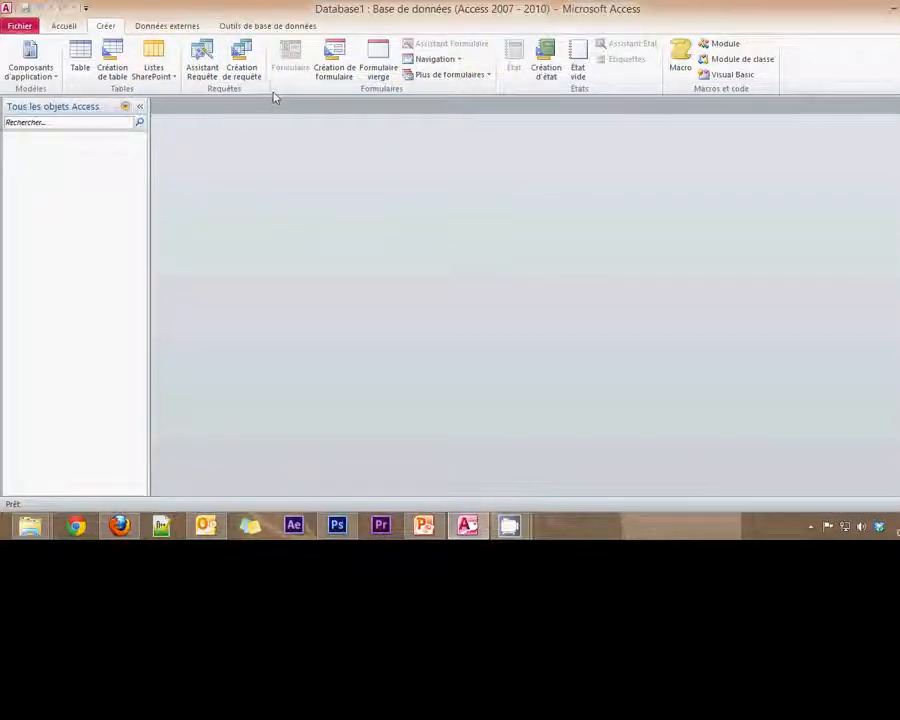
{"action": "left_click", "coordinate": [112, 58]}
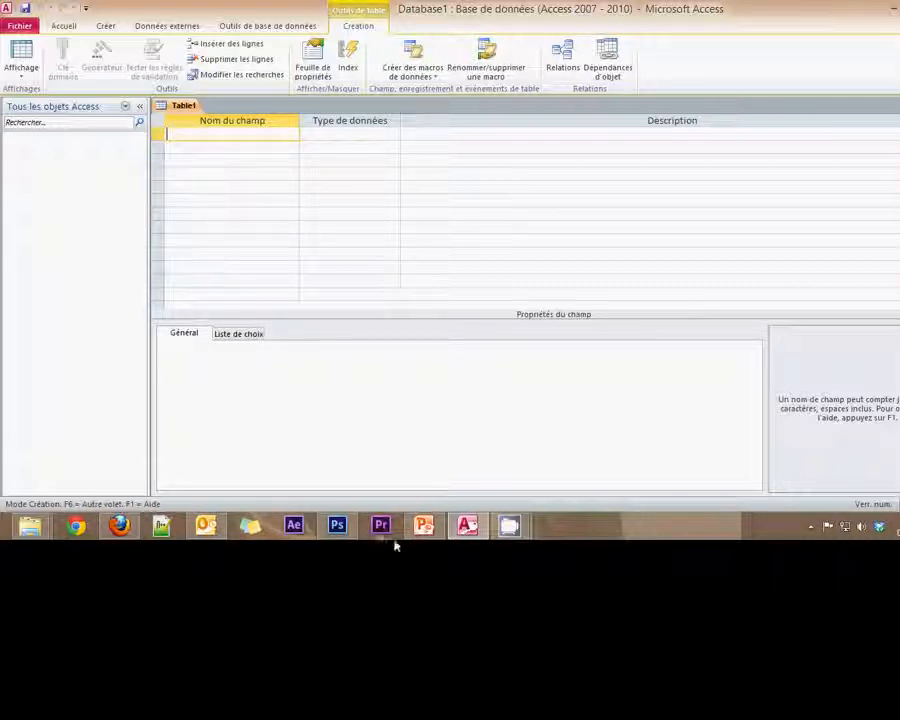
Switch to PowerPoint to examine the Clients attributes on the MLD slide of mcd-mld.pptx, and return to Access
{"action": "left_click", "coordinate": [424, 525]}
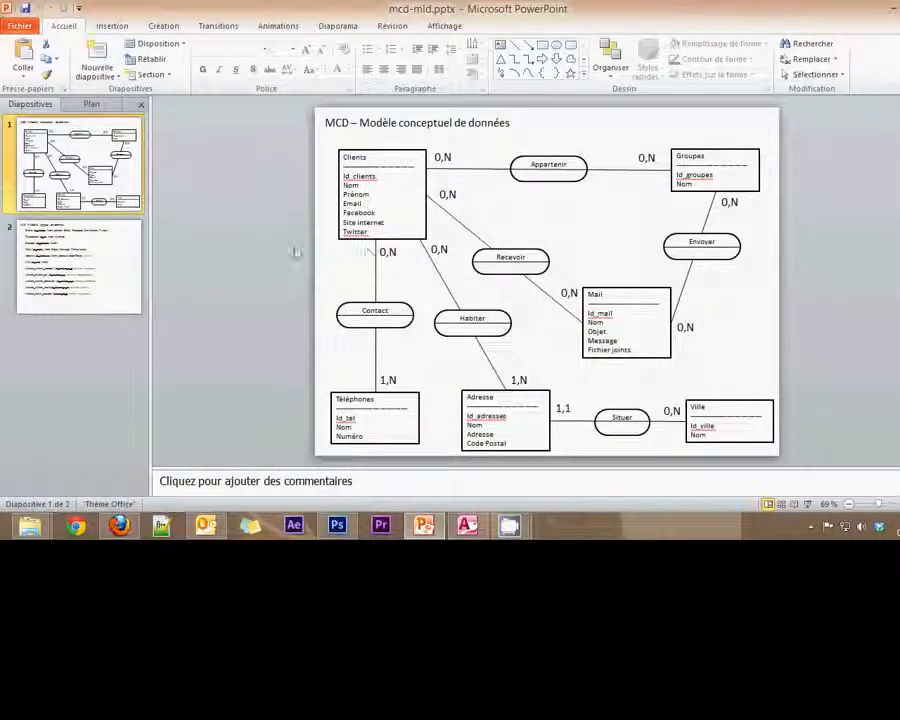
{"action": "scroll", "coordinate": [296, 253], "scroll_direction": "down", "scroll_amount": 1}
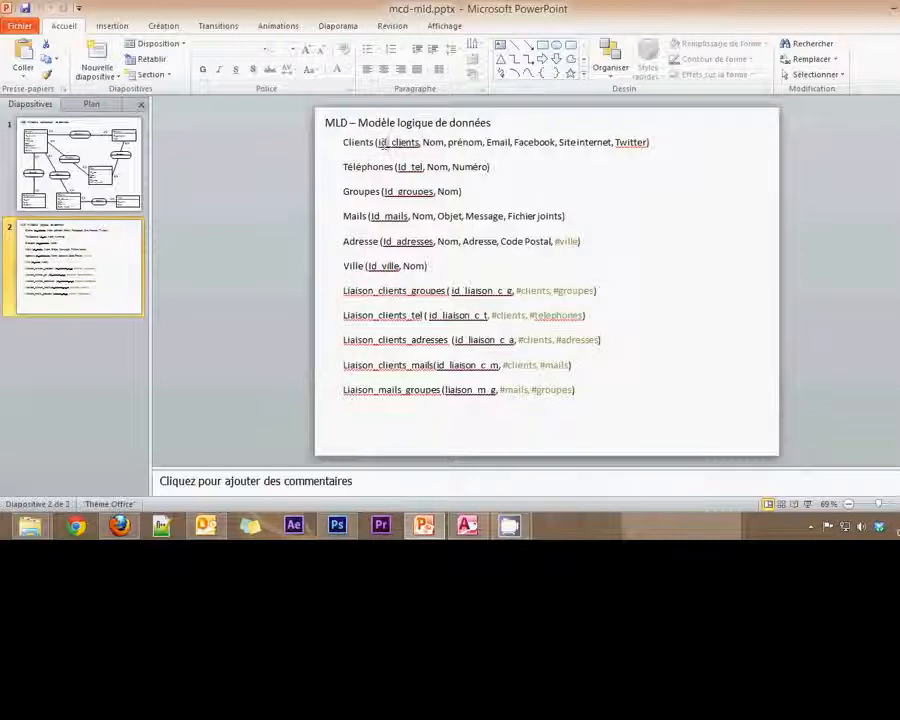
{"action": "left_click", "coordinate": [467, 525]}
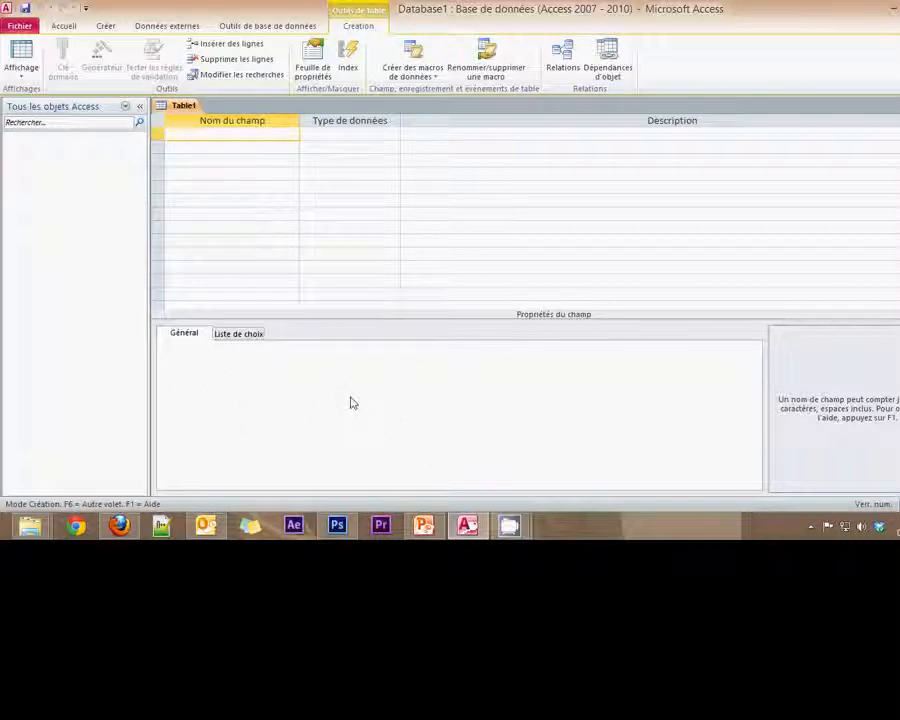
{"action": "left_click", "coordinate": [430, 533]}
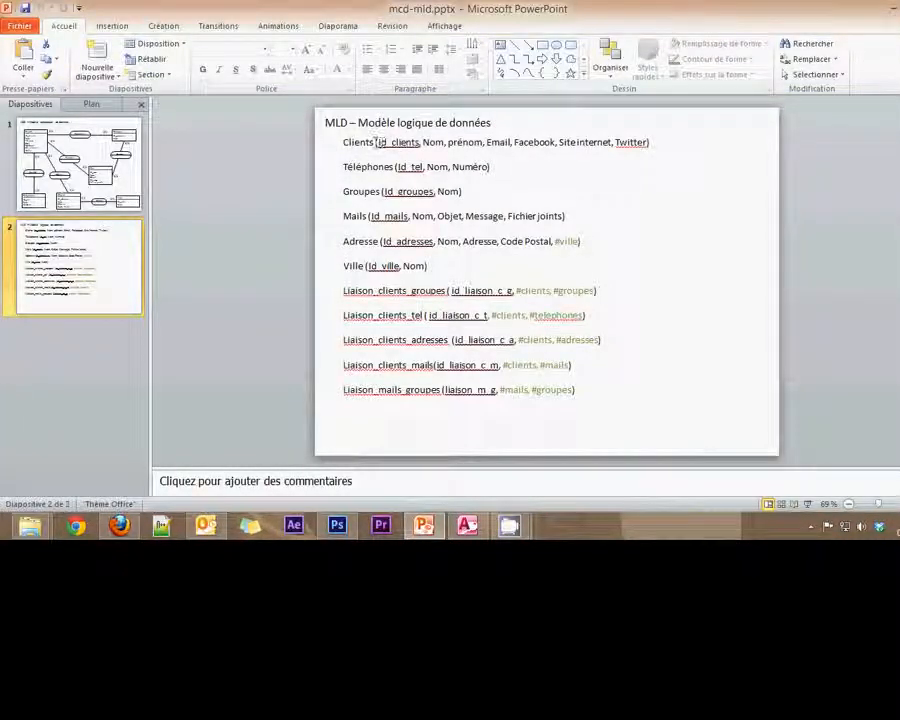
{"action": "left_click_drag", "start_coordinate": [378, 142], "coordinate": [648, 143]}
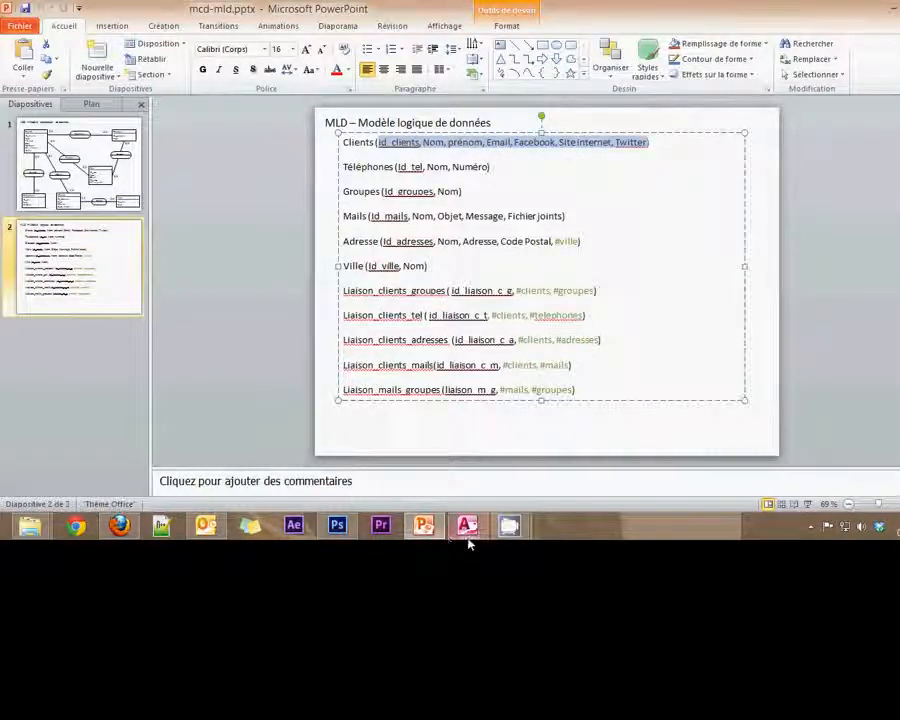
{"action": "left_click", "coordinate": [466, 530]}
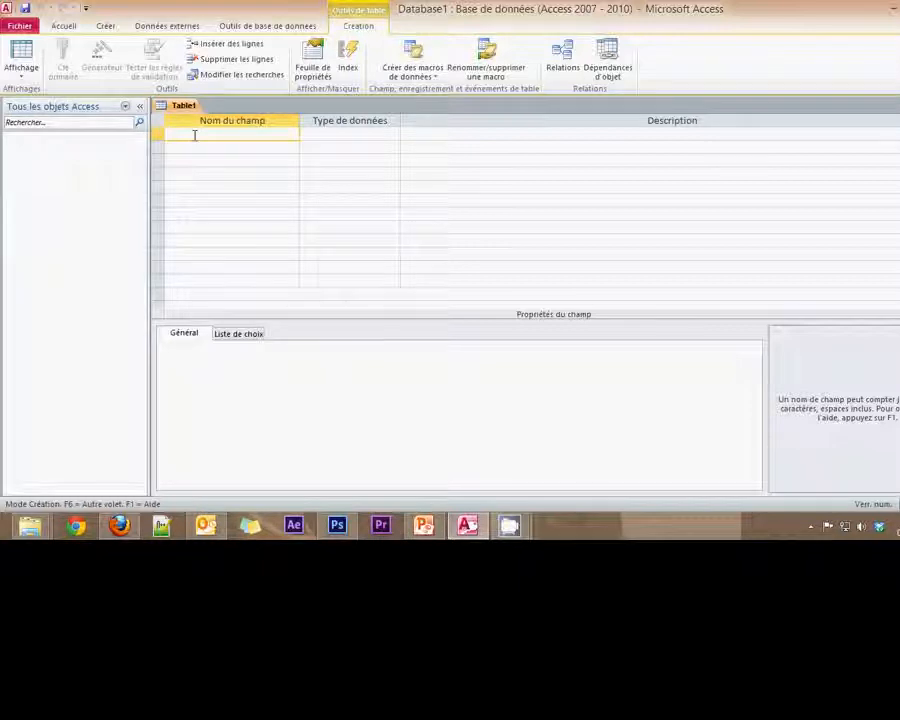
Name the table's first field id_clients and consult the MLD slide for the attribute that follows it
{"action": "type", "text": "d_"}
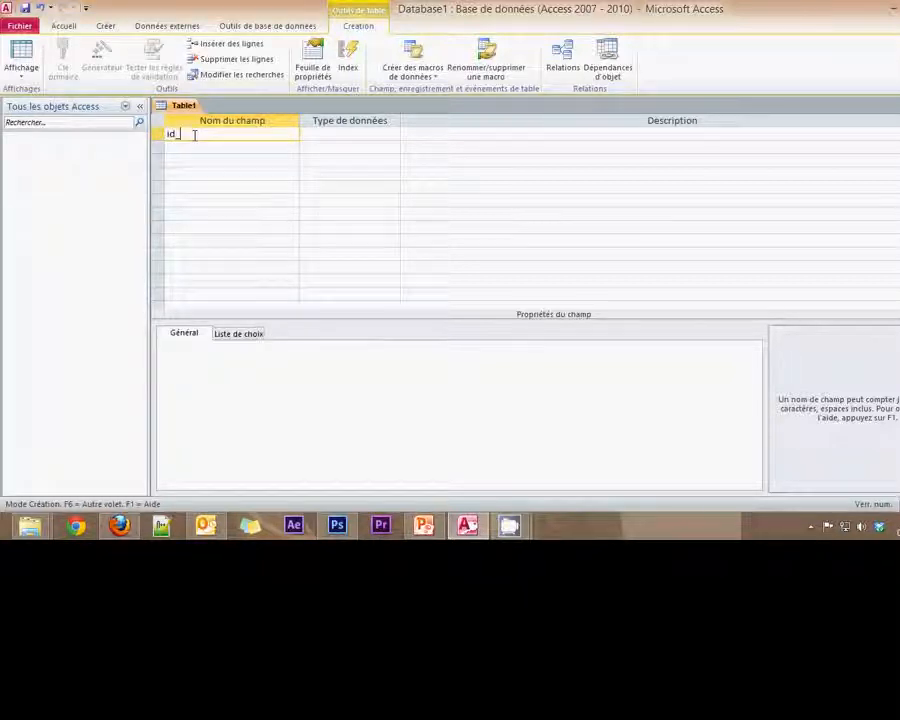
{"action": "type", "text": "clients"}
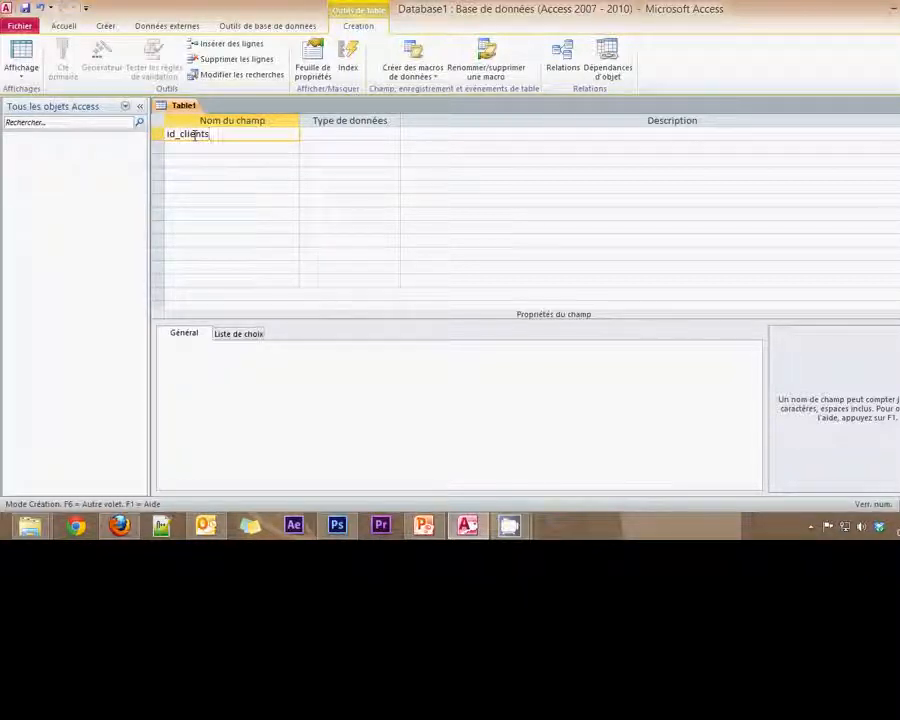
{"action": "left_click", "coordinate": [468, 528]}
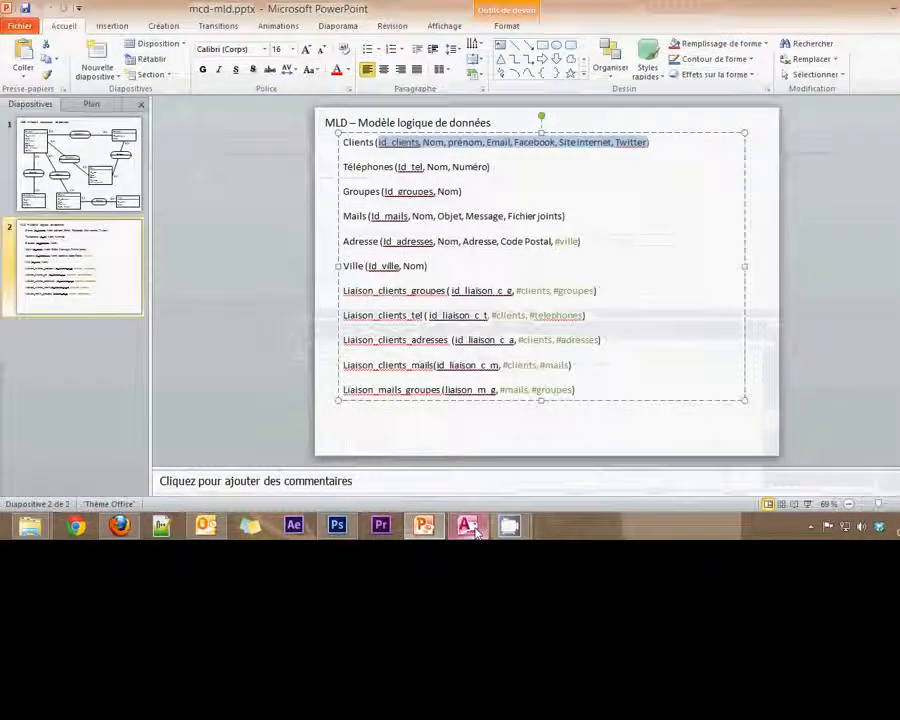
{"action": "left_click", "coordinate": [468, 528]}
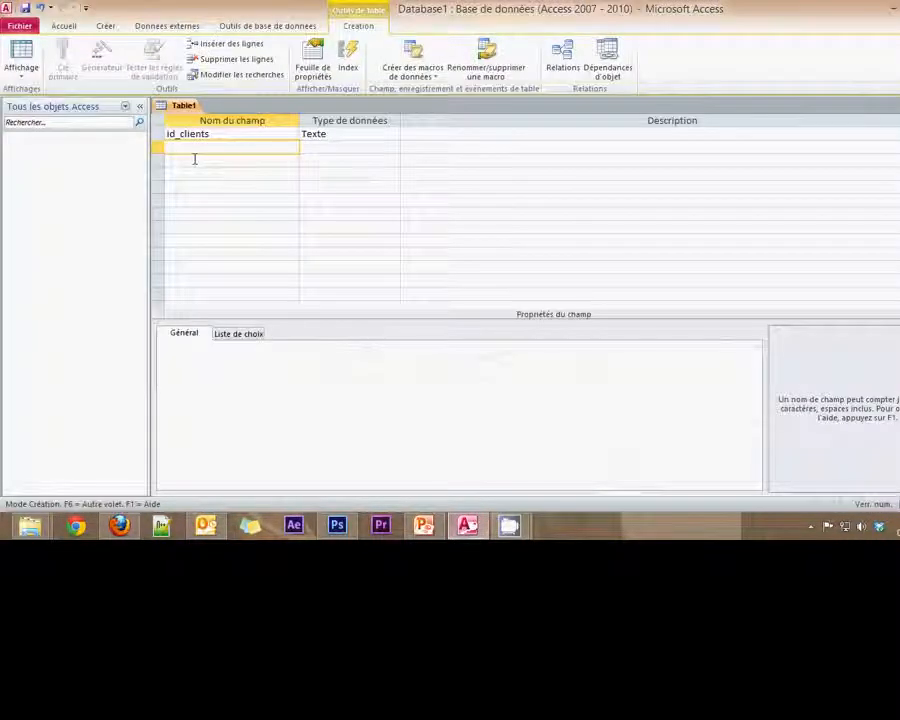
Add the fields Nom, Prénom and Email below id_clients, each with the default text type
{"action": "type", "text": "Nom"}
{"action": "key", "text": "Tab"}
{"action": "key", "text": "Tab"}
{"action": "key", "text": "Tab"}
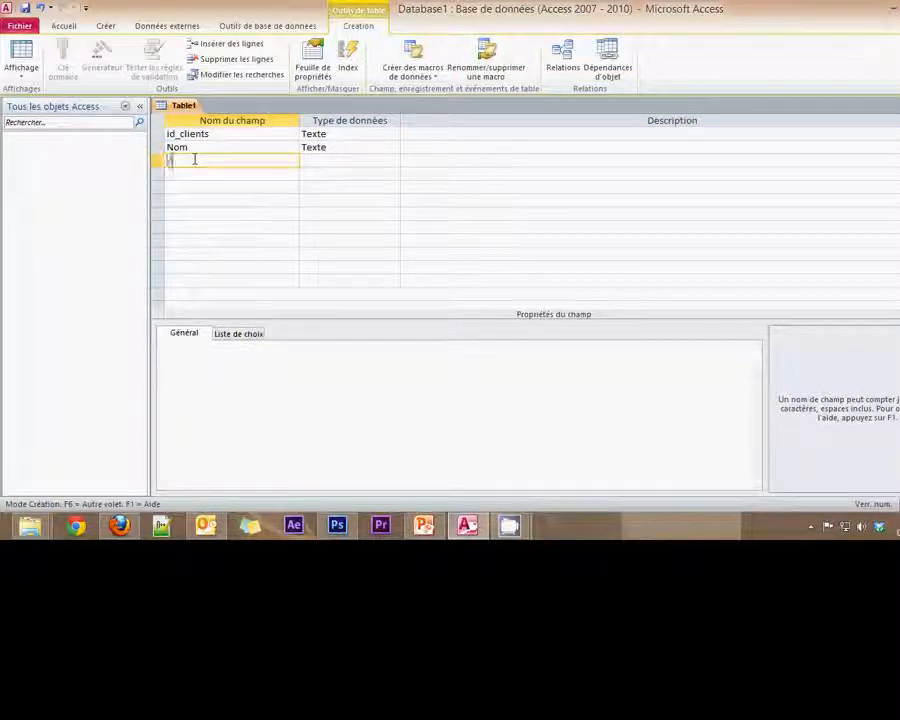
{"action": "type", "text": "Prénom"}
{"action": "key", "text": "Tab"}
{"action": "key", "text": "Tab"}
{"action": "key", "text": "Tab"}
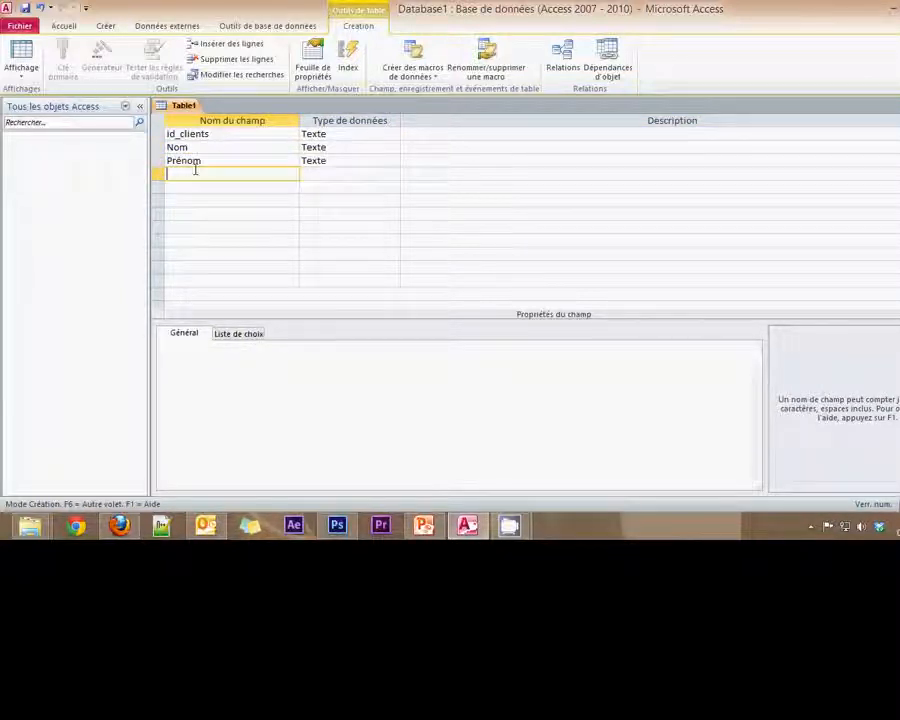
{"action": "type", "text": "Email"}
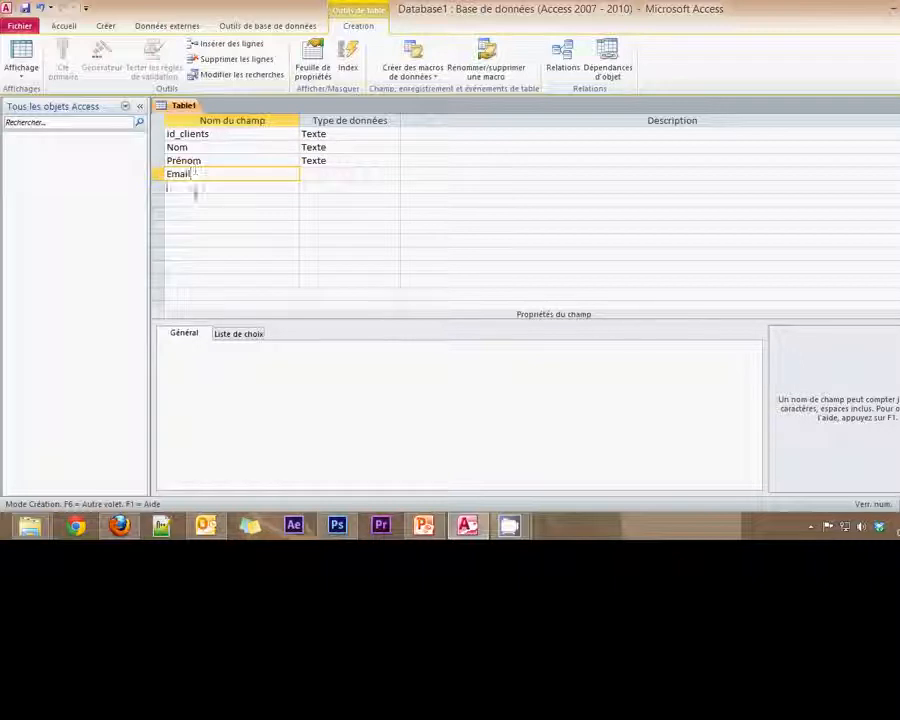
{"action": "left_click", "coordinate": [195, 189]}
Following the MLD slide in PowerPoint, add the fields Facebook, Site Internet and Twitter below Email in Access
{"action": "left_click", "coordinate": [430, 530]}
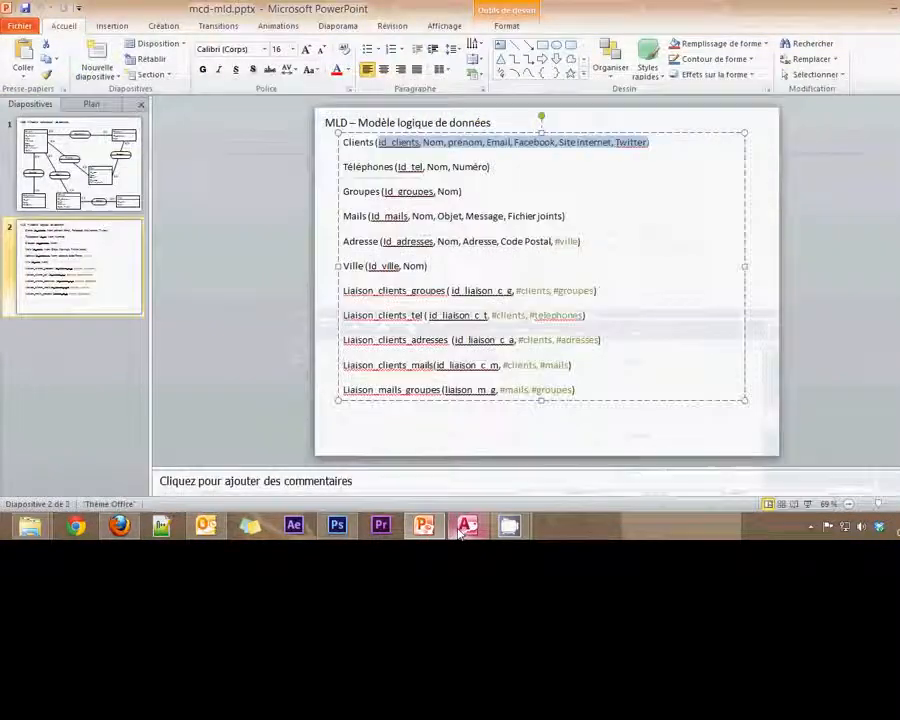
{"action": "left_click", "coordinate": [465, 528]}
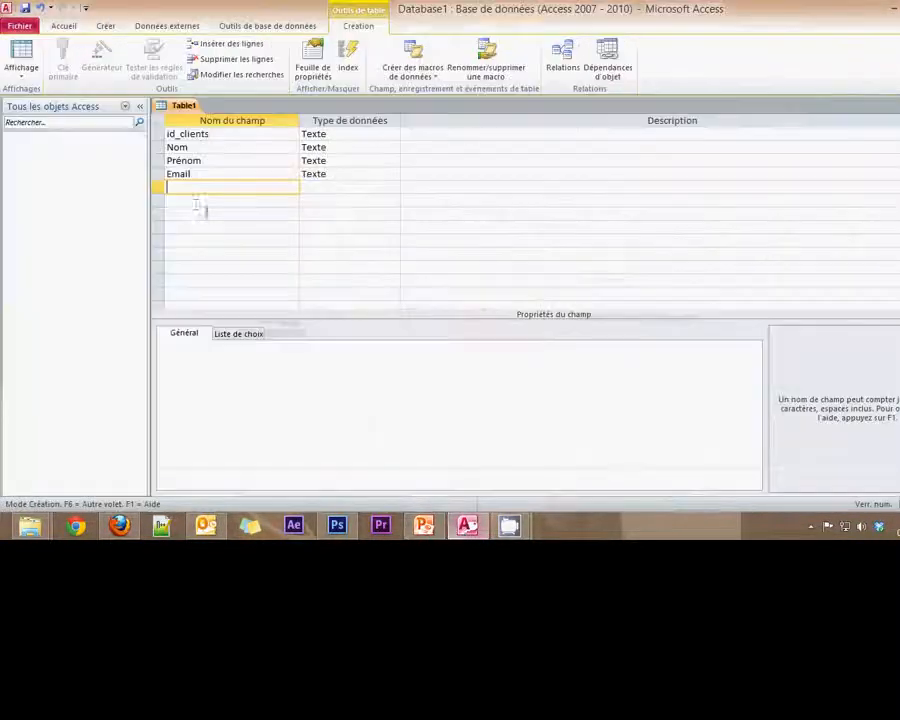
{"action": "left_click", "coordinate": [190, 187]}
{"action": "type", "text": "Facebo"}
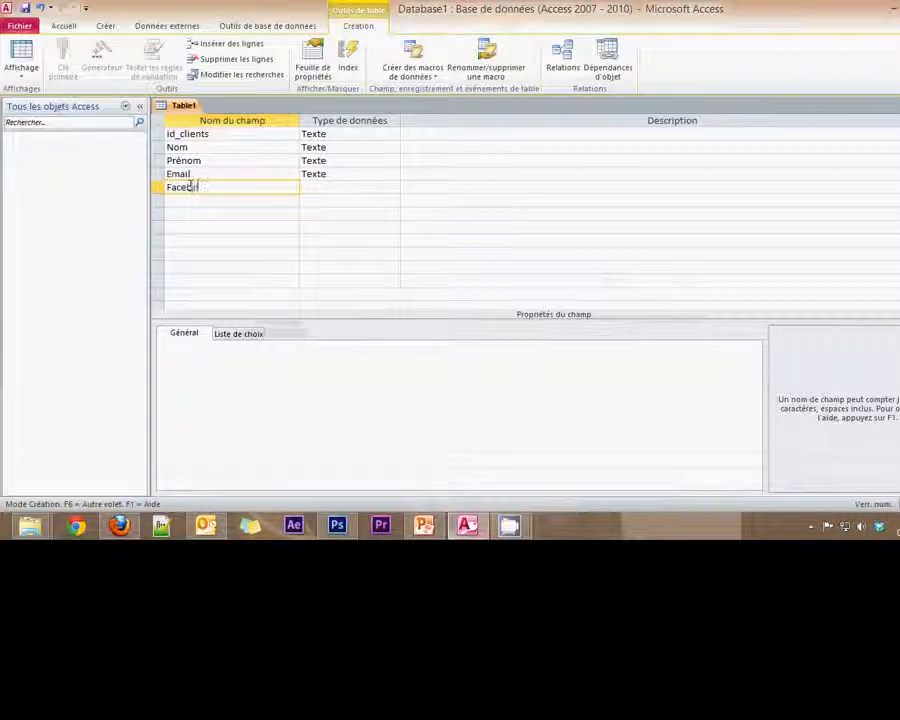
{"action": "type", "text": "ok"}
{"action": "key", "text": "Return"}
{"action": "left_click", "coordinate": [183, 201]}
{"action": "type", "text": "S"}
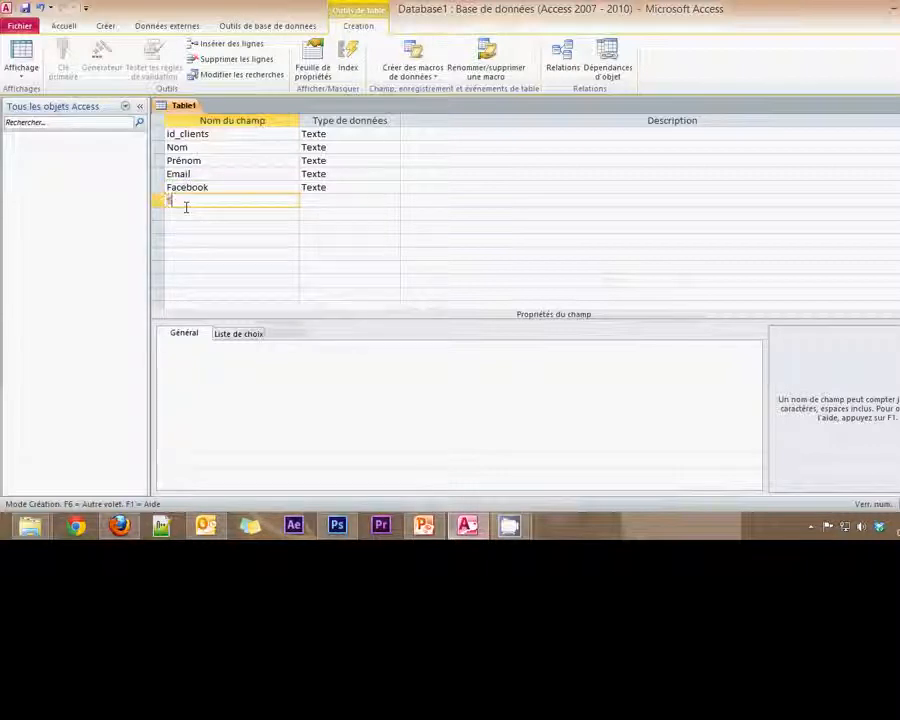
{"action": "type", "text": "ite internet"}
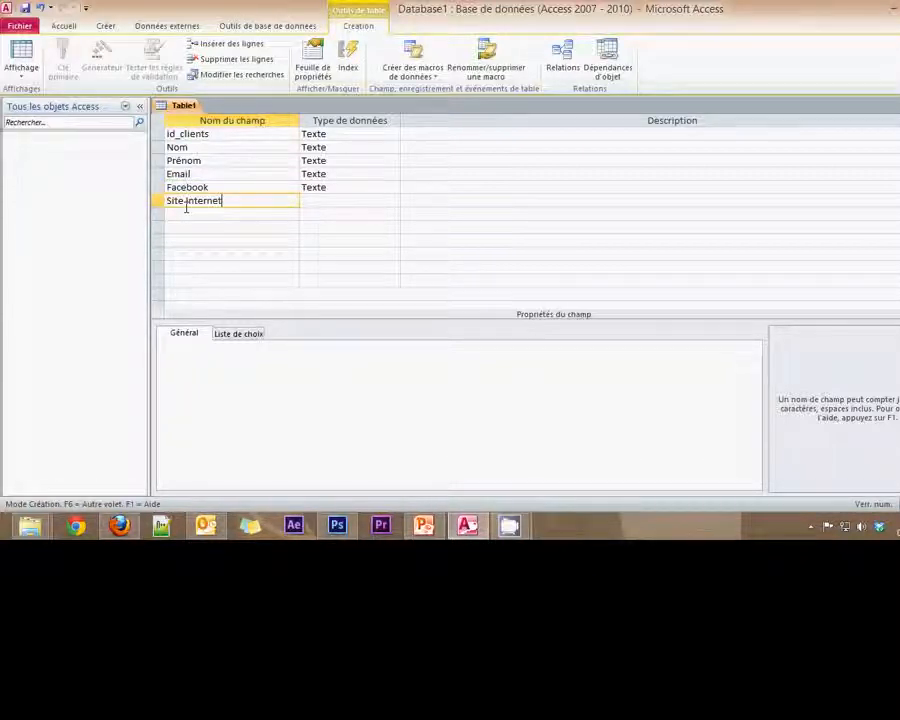
{"action": "left_click", "coordinate": [181, 215]}
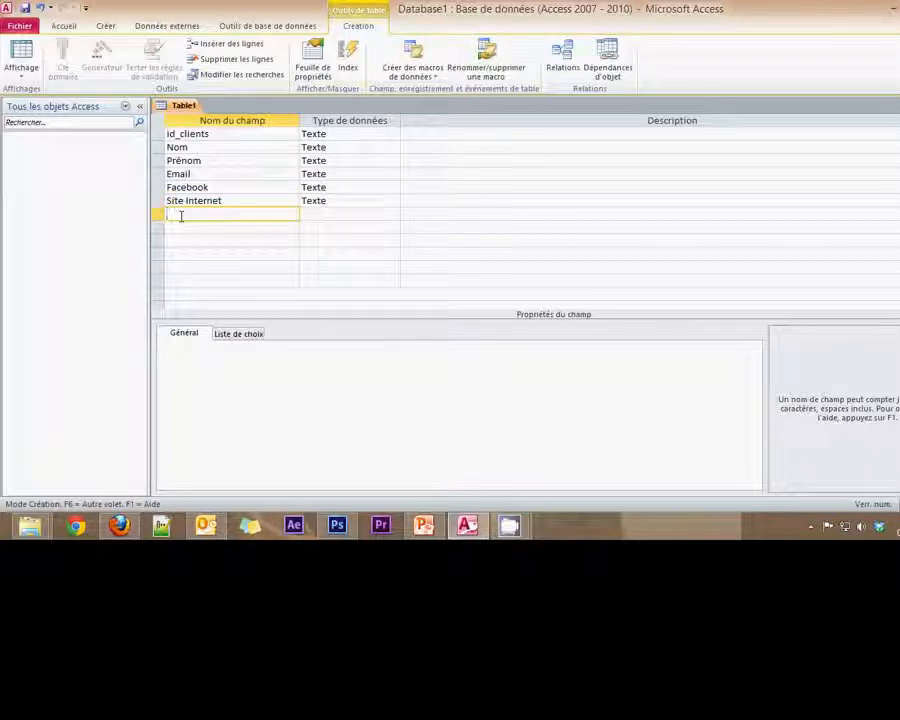
{"action": "type", "text": "Twitter"}
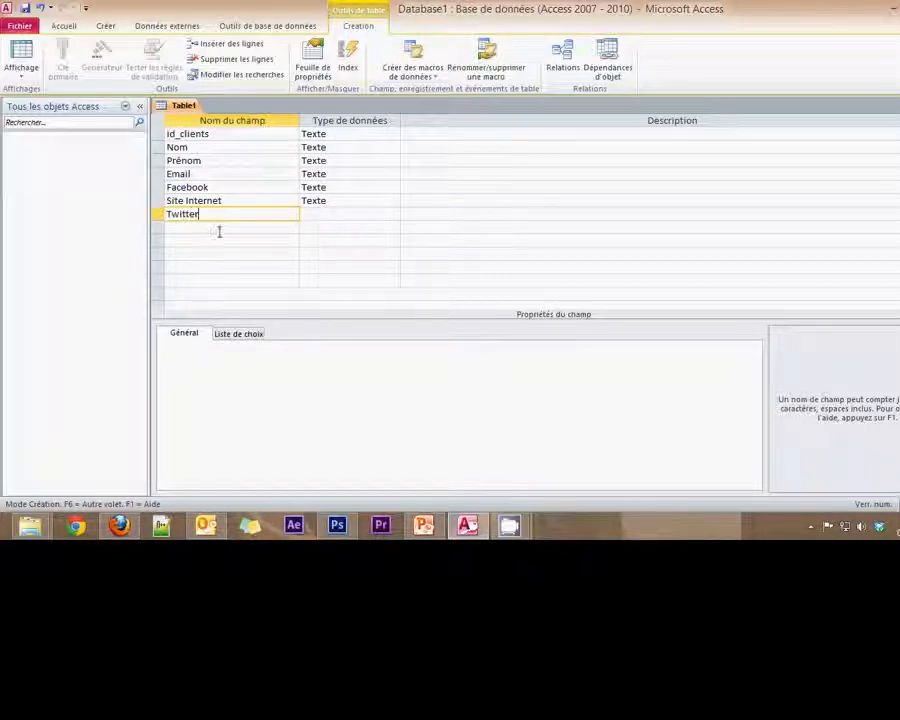
{"action": "left_click", "coordinate": [313, 214]}
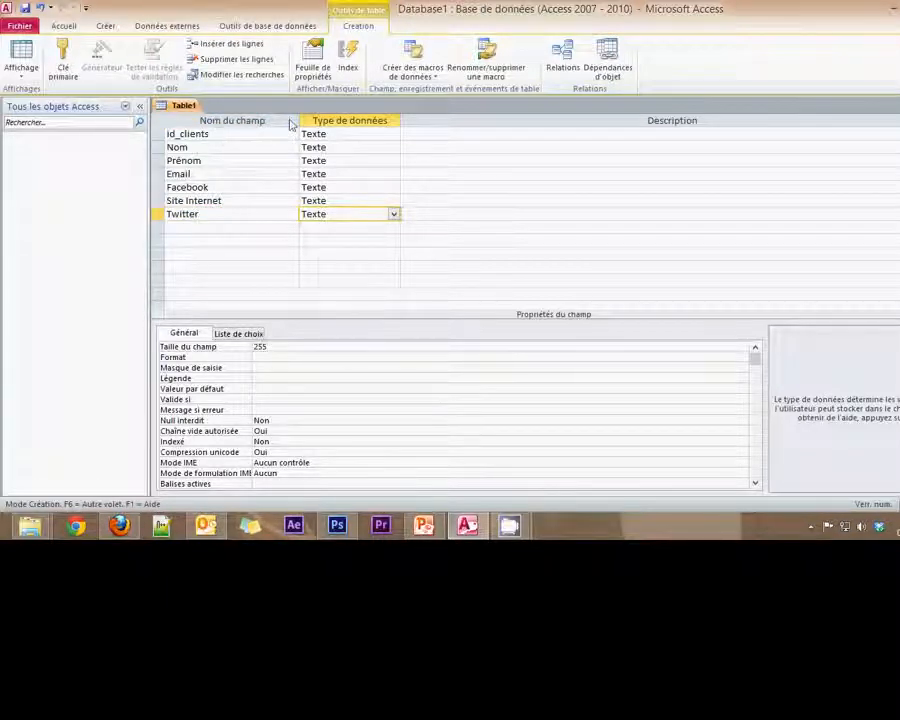
Set the data type of the id_clients field to NuméroAuto
{"action": "left_click", "coordinate": [338, 133]}
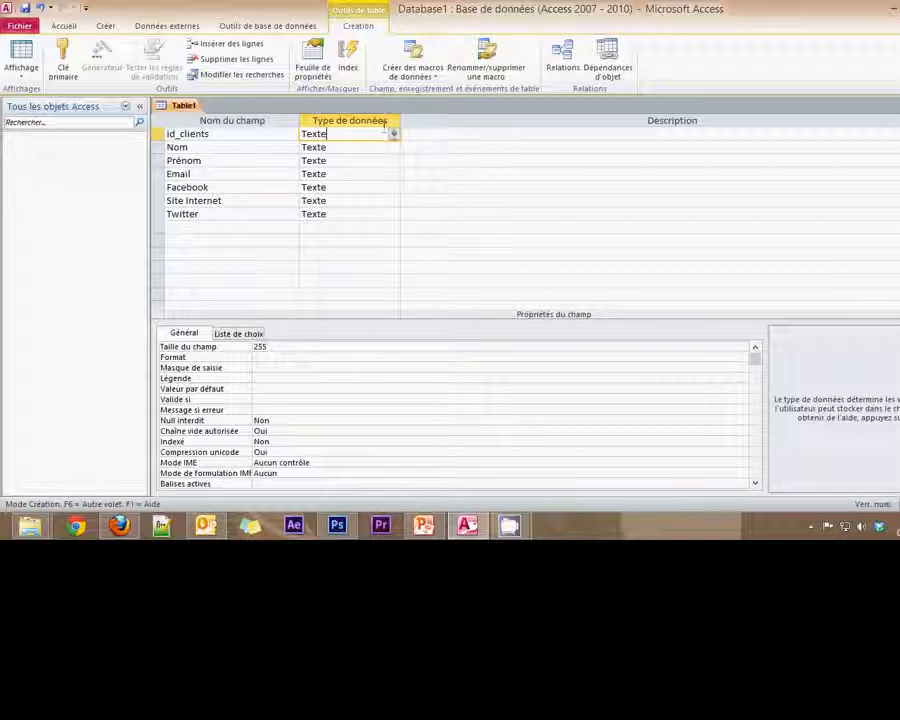
{"action": "left_click", "coordinate": [394, 134]}
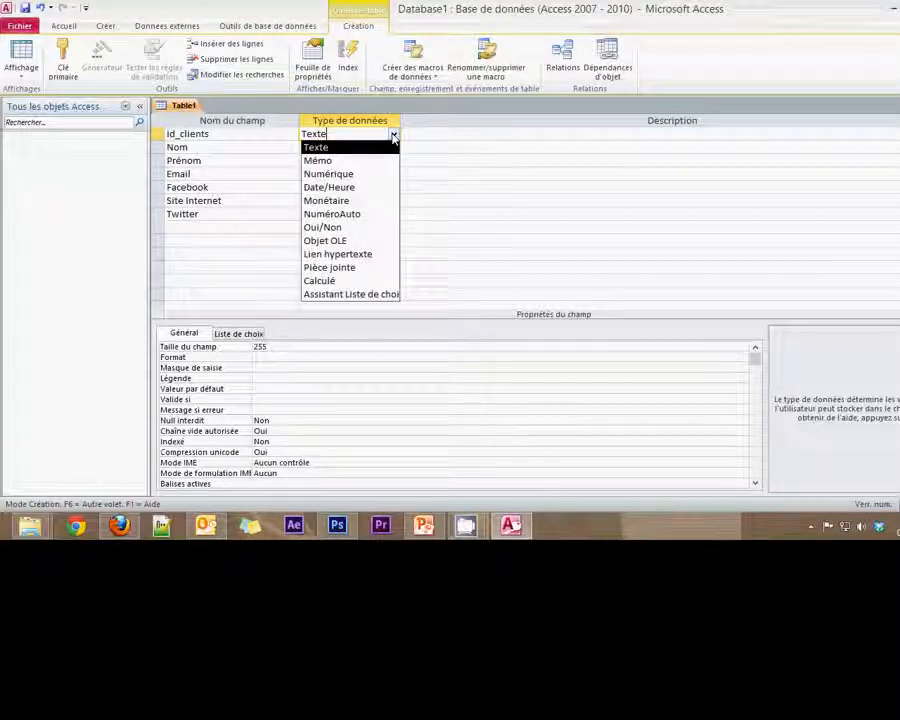
{"action": "left_click", "coordinate": [334, 214]}
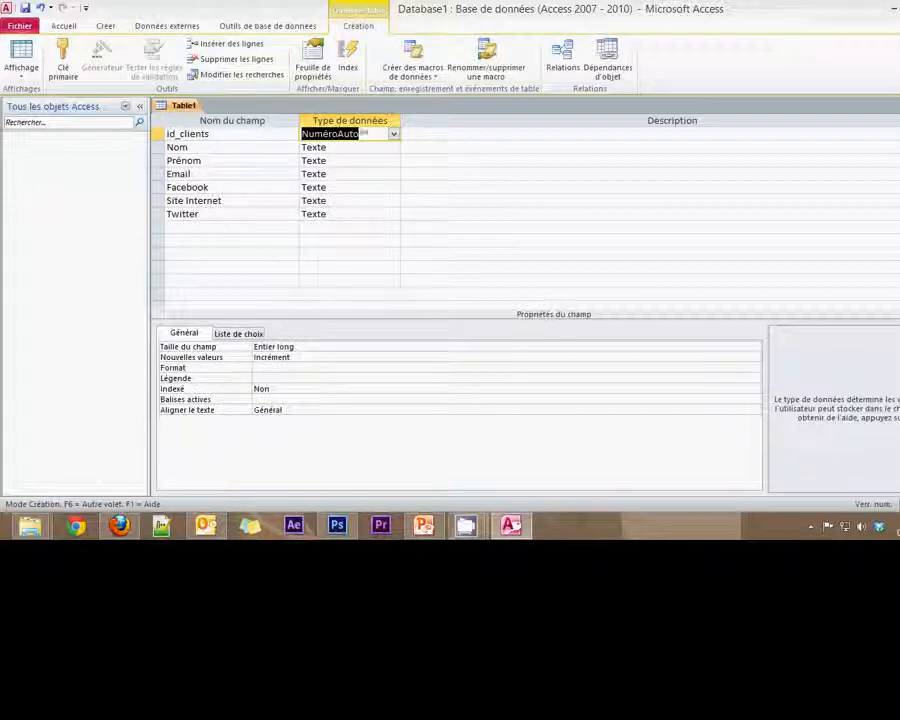
Define the id_clients field as the table's primary key
{"action": "left_click", "coordinate": [246, 133]}
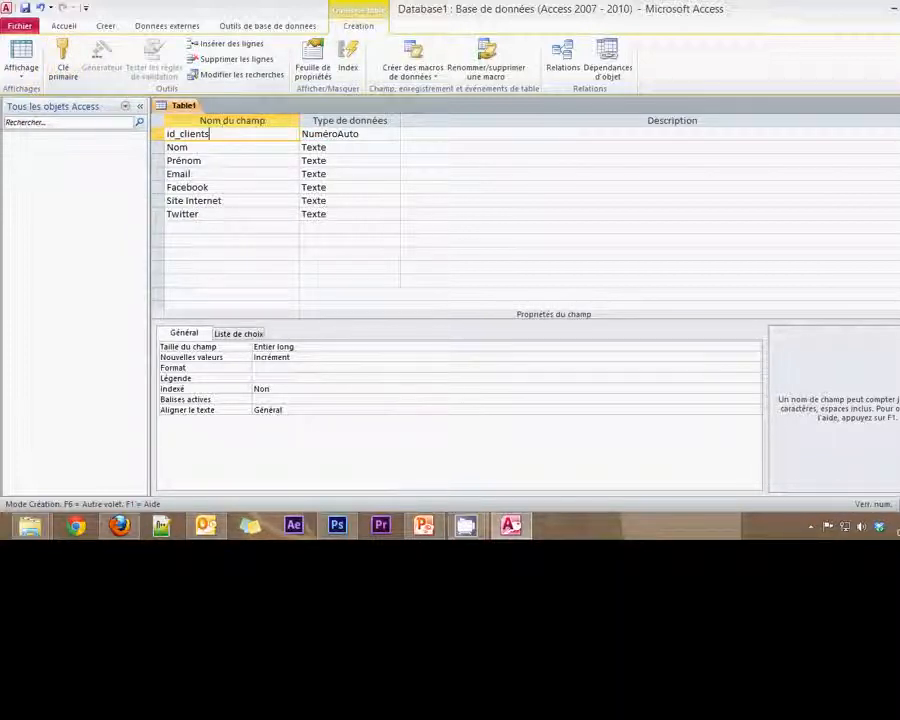
{"action": "left_click", "coordinate": [63, 66]}
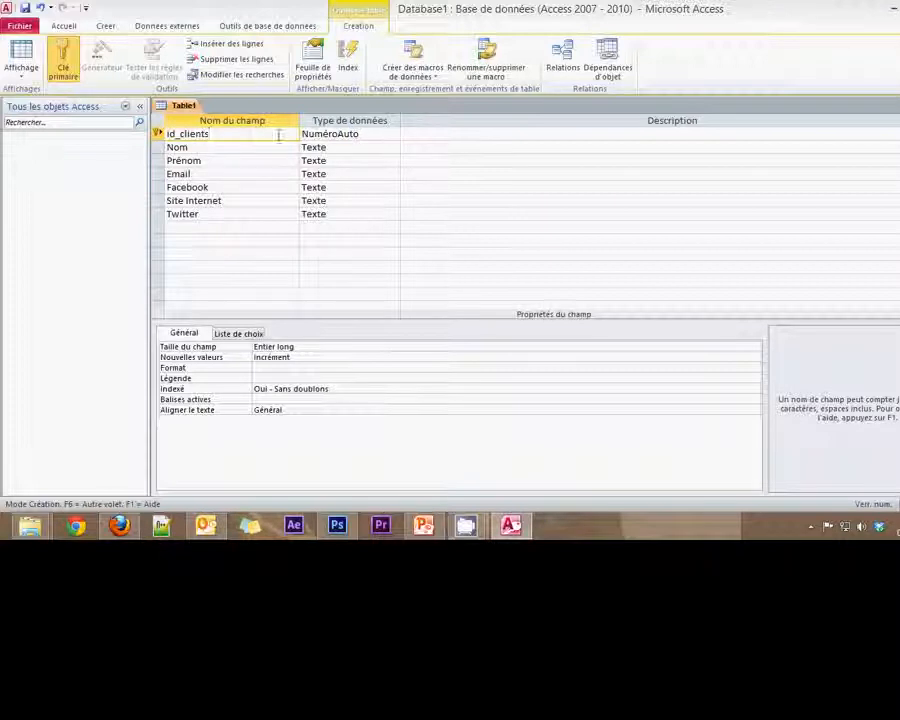
{"action": "left_click", "coordinate": [62, 72]}
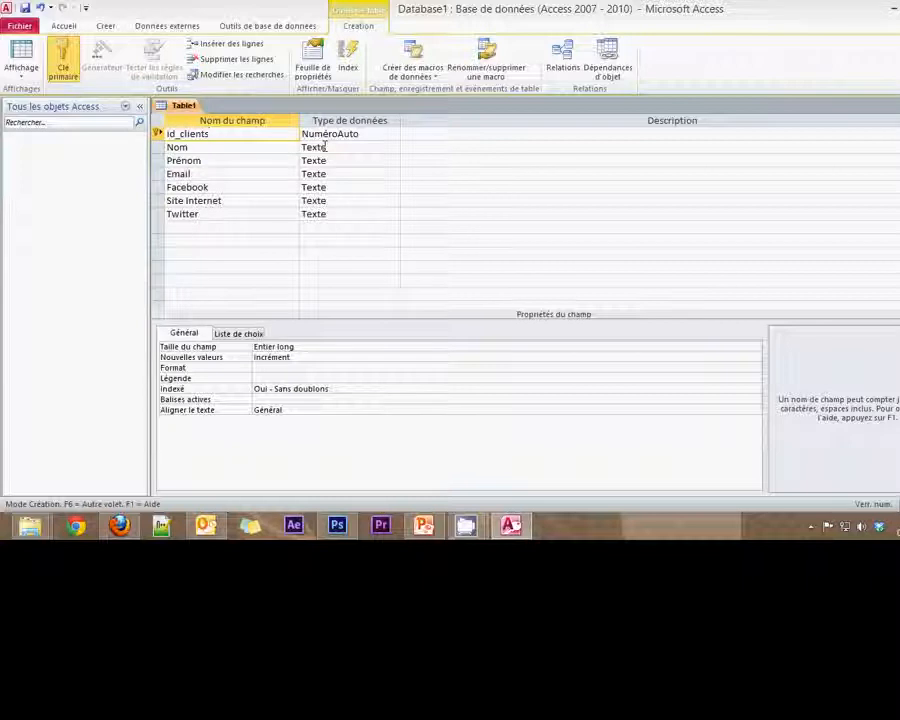
Review the data types of the fields below id_clients, from Nom down the list
{"action": "left_click", "coordinate": [323, 148]}
{"action": "left_click", "coordinate": [325, 161]}
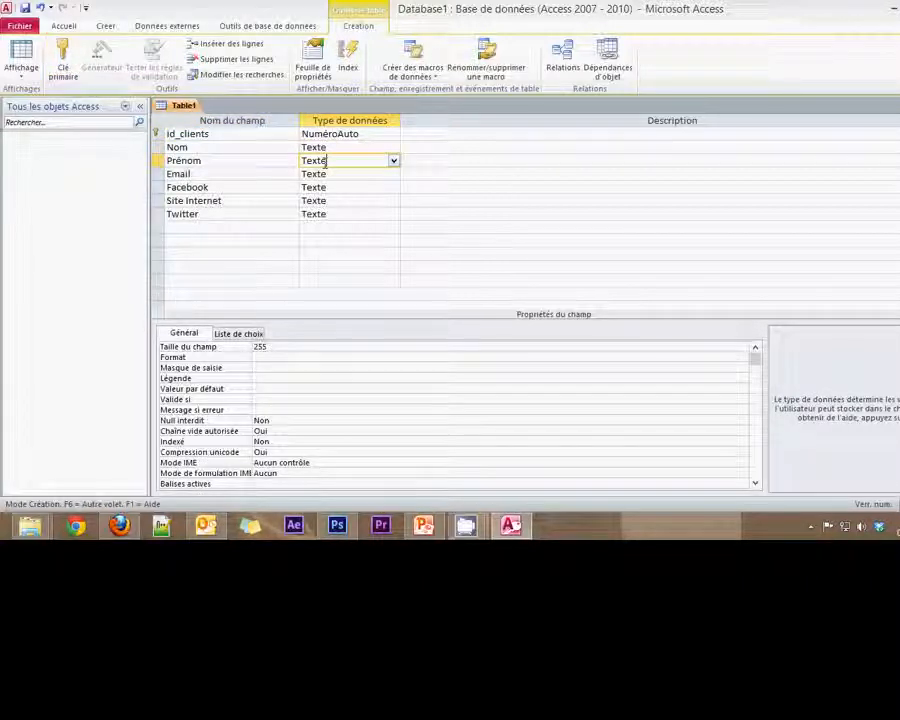
{"action": "left_click", "coordinate": [325, 174]}
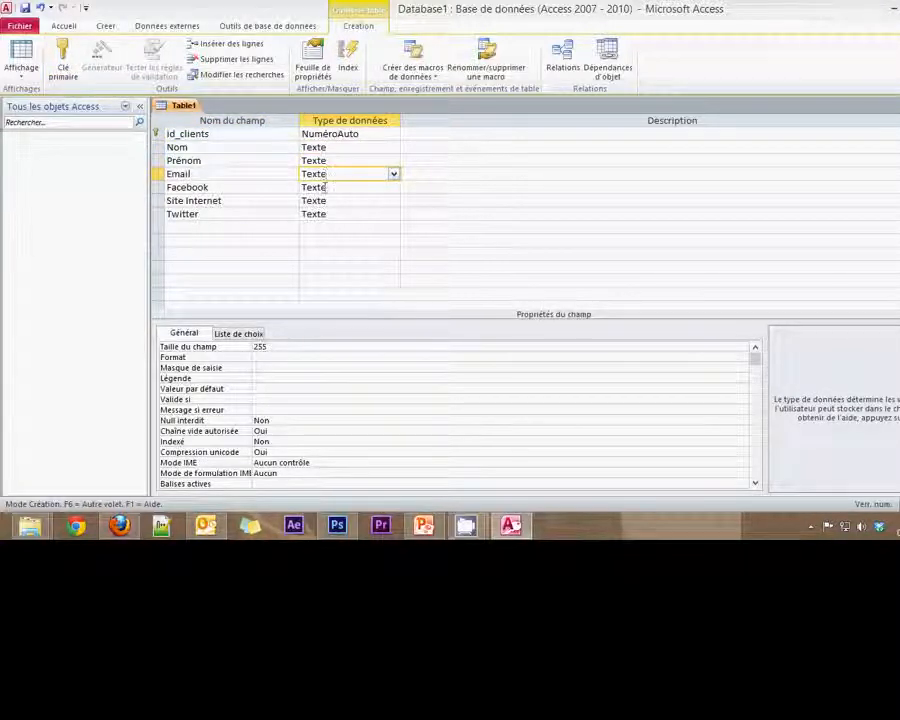
{"action": "left_click", "coordinate": [325, 187]}
{"action": "left_click", "coordinate": [325, 200]}
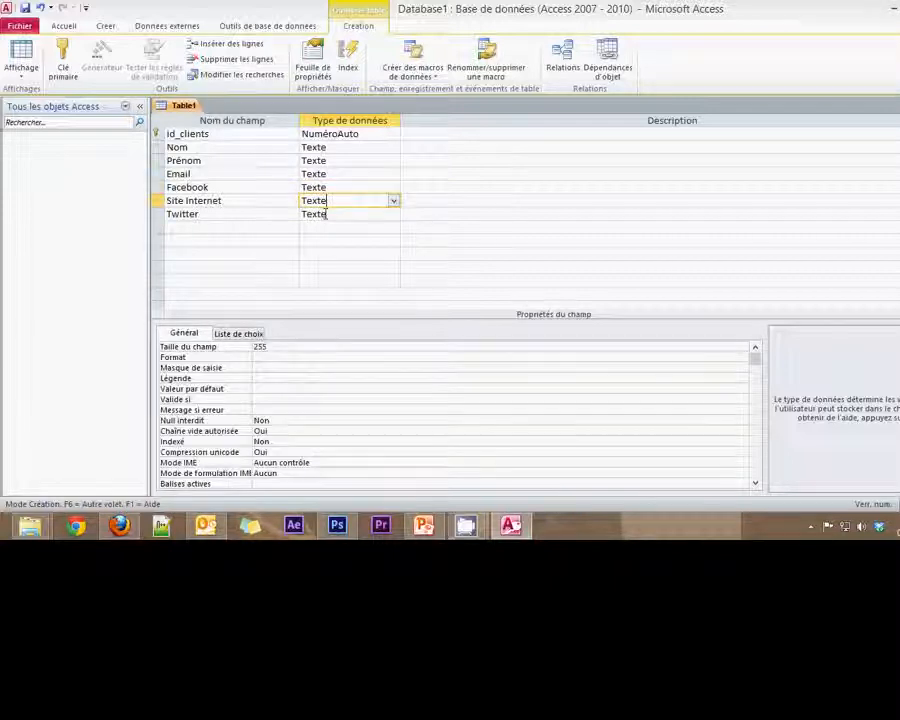
{"action": "key", "text": "Down"}
Set the data type of the Facebook field to Lien hypertexte
{"action": "left_click", "coordinate": [341, 187]}
{"action": "left_click", "coordinate": [401, 187]}
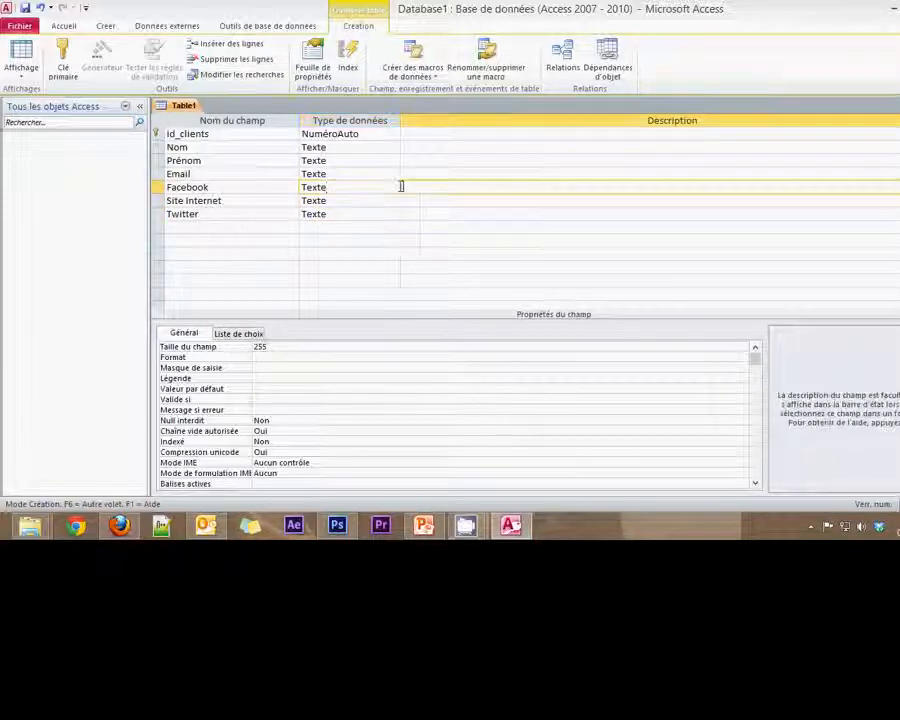
{"action": "left_click", "coordinate": [394, 188]}
{"action": "left_click", "coordinate": [394, 189]}
{"action": "left_click", "coordinate": [394, 189]}
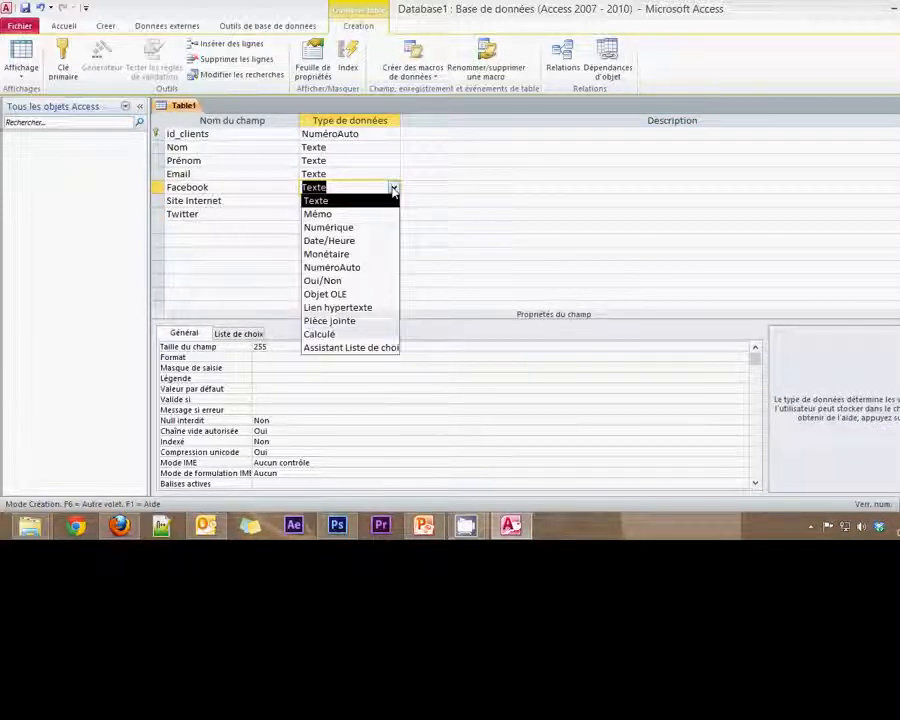
{"action": "left_click", "coordinate": [342, 310]}
Set the data type of the Site Internet and Twitter fields to Lien hypertexte
{"action": "left_click", "coordinate": [394, 200]}
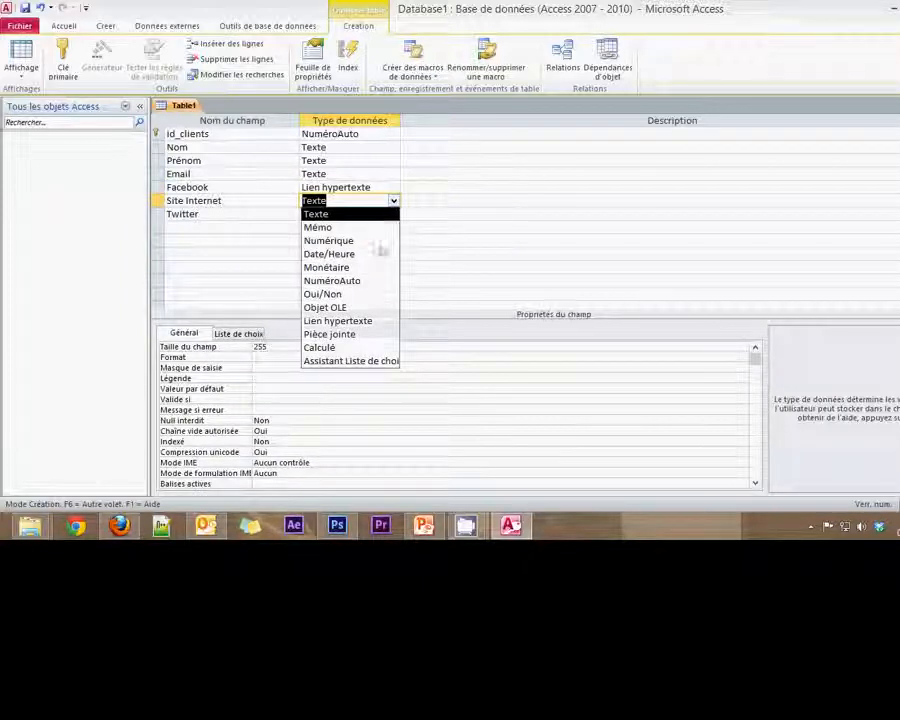
{"action": "left_click", "coordinate": [345, 320]}
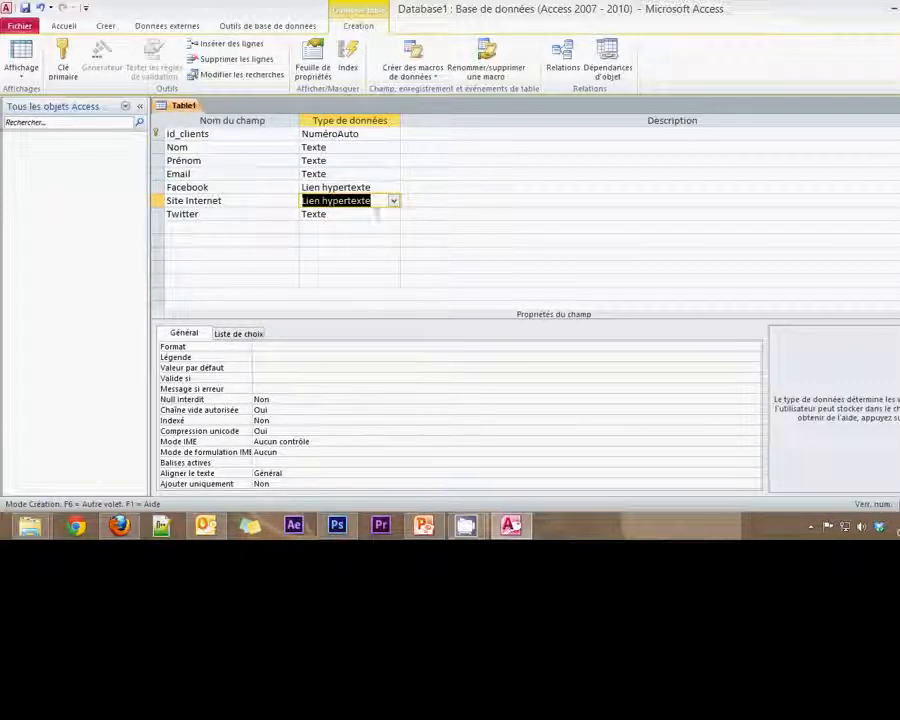
{"action": "left_click", "coordinate": [395, 215]}
{"action": "left_click", "coordinate": [395, 215]}
{"action": "left_click", "coordinate": [345, 333]}
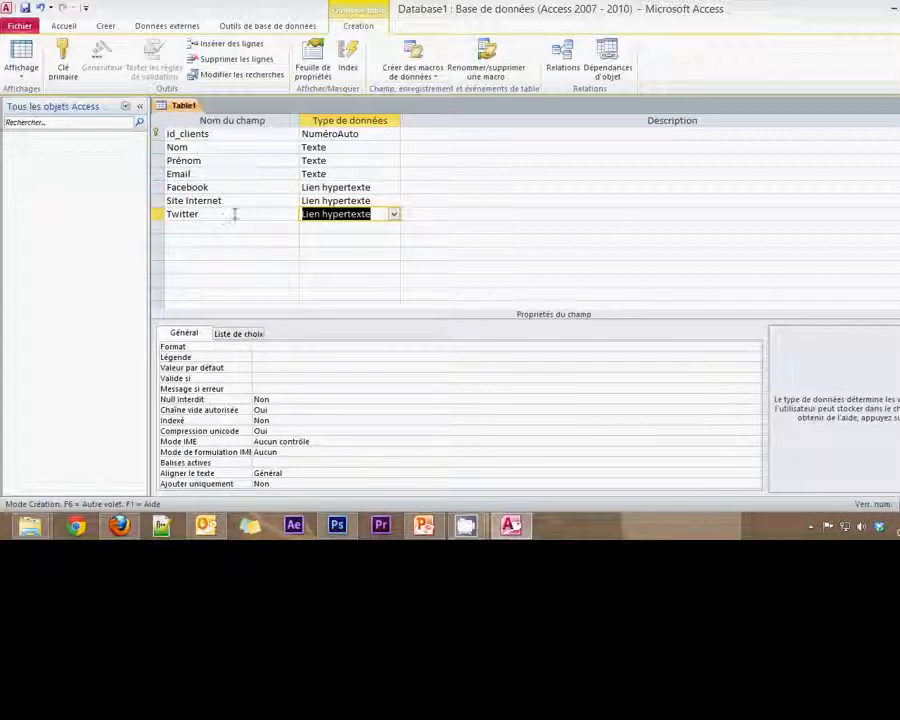
{"action": "left_click", "coordinate": [283, 238]}
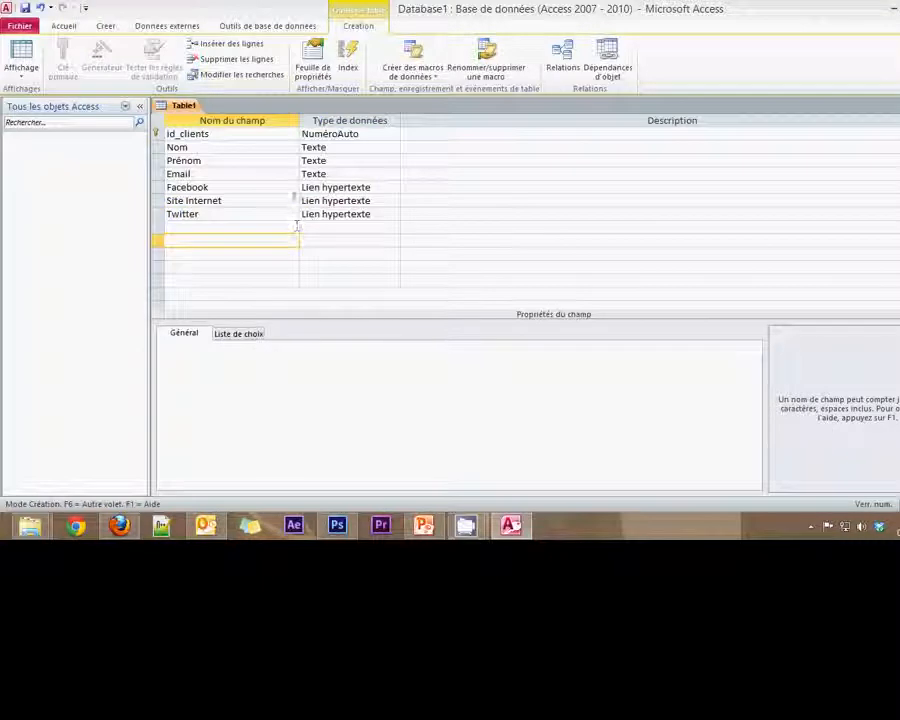
{"action": "left_click", "coordinate": [290, 187]}
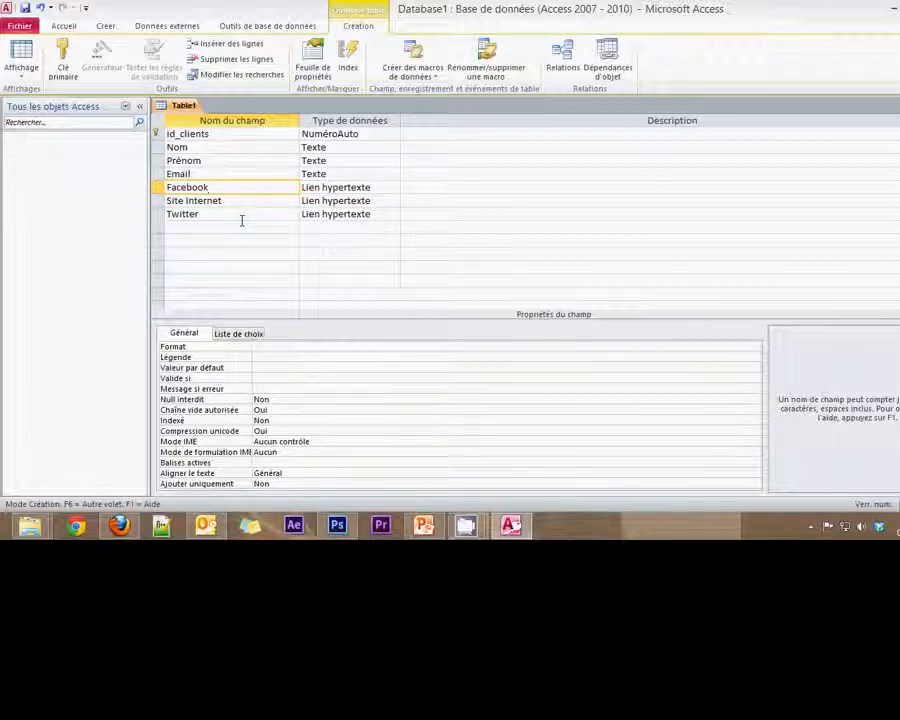
Save the table under the name Clients
{"action": "key", "text": "ctrl+s"}
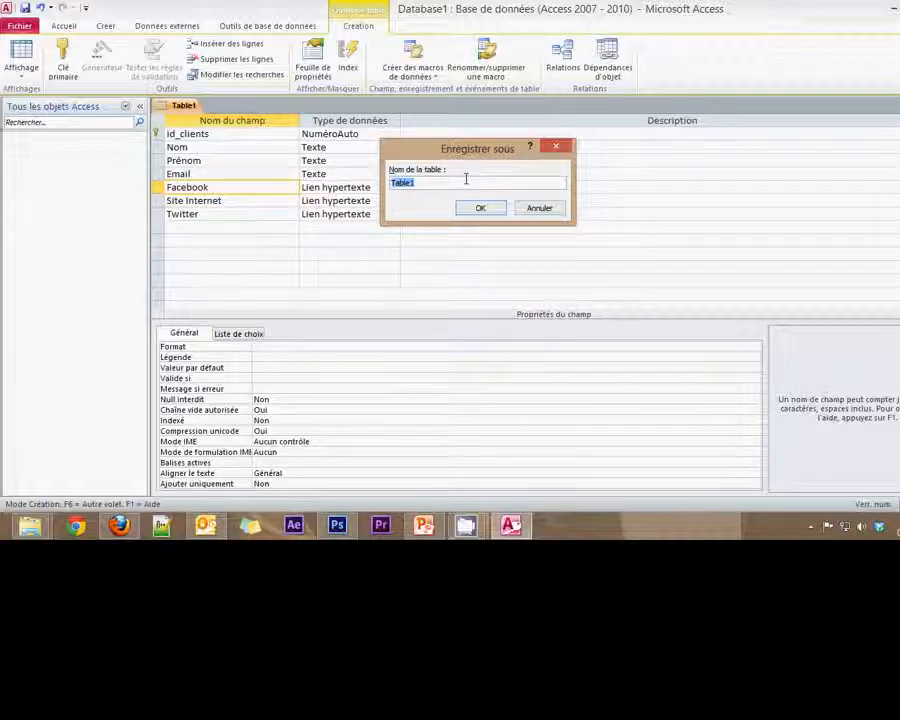
{"action": "type", "text": "Clients"}
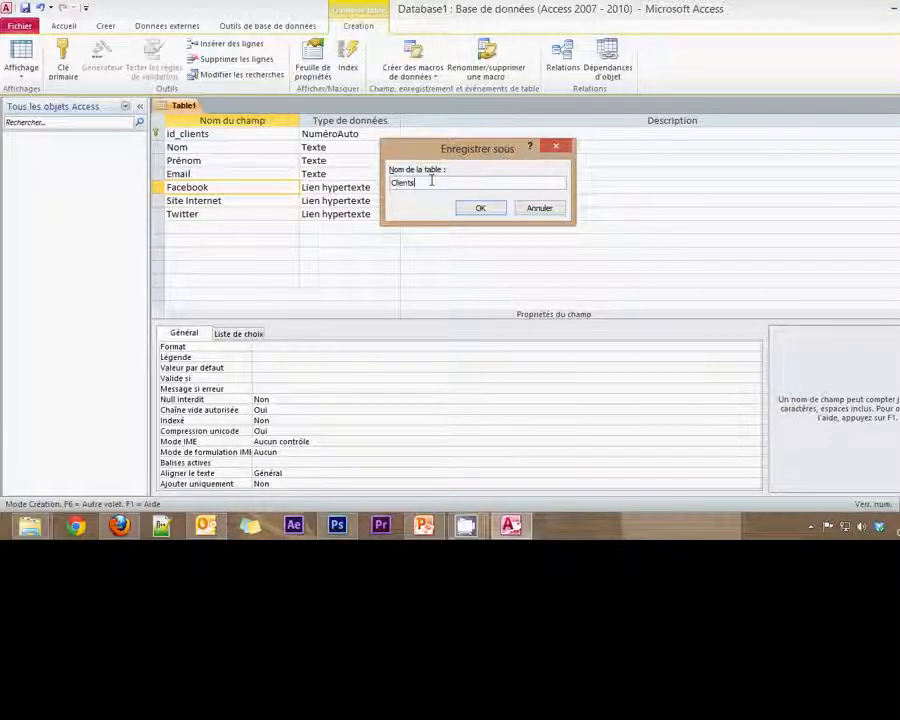
{"action": "left_click", "coordinate": [492, 208]}
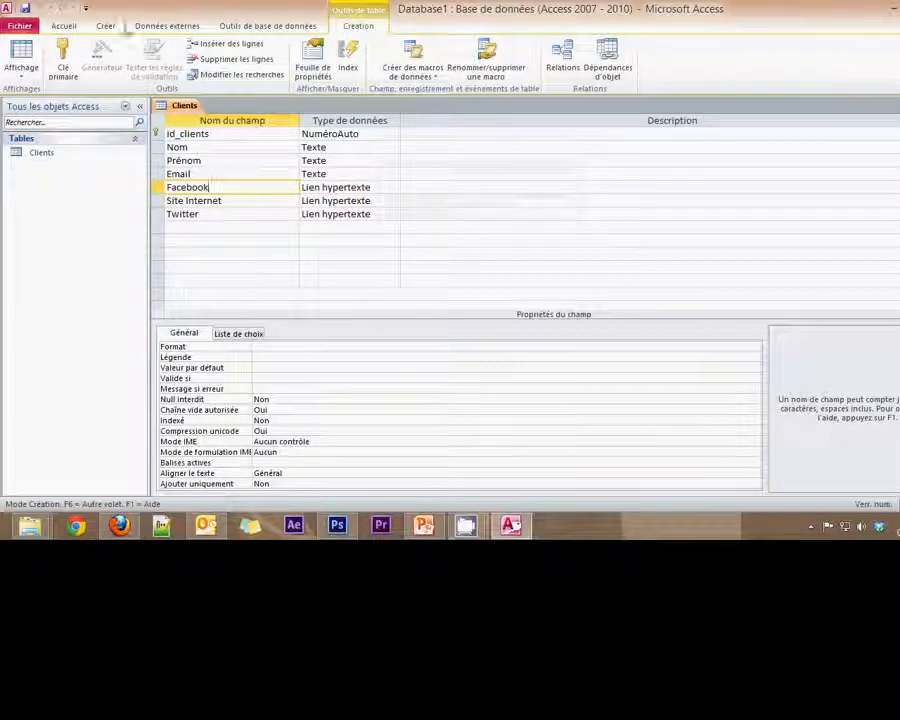
Create a new table in design mode and, after consulting the MLD slide in PowerPoint, add the field Id_telephone in Access
{"action": "left_click", "coordinate": [105, 26]}
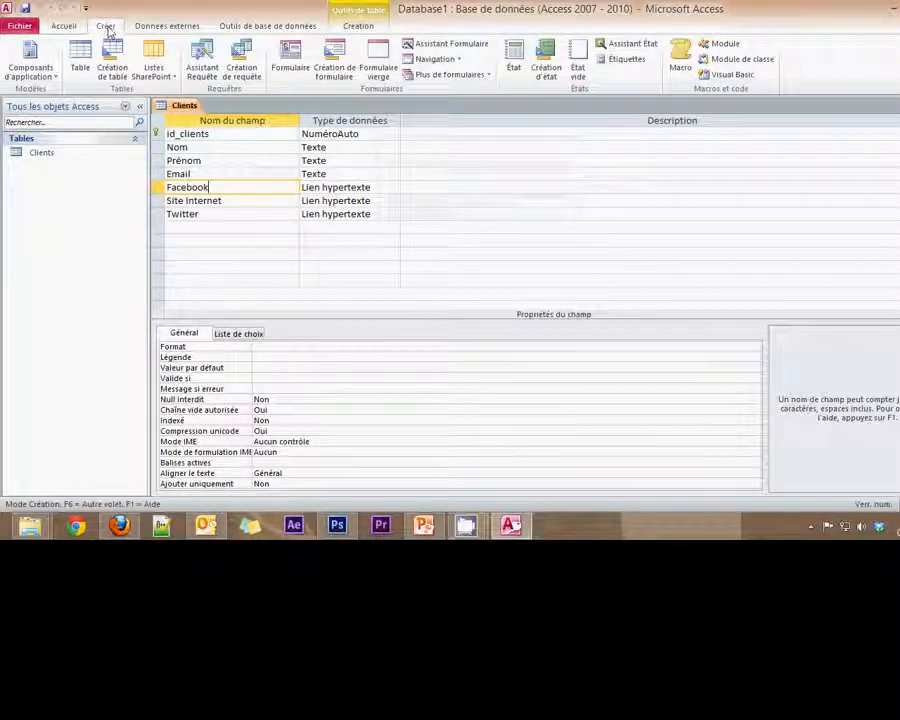
{"action": "left_click", "coordinate": [112, 68]}
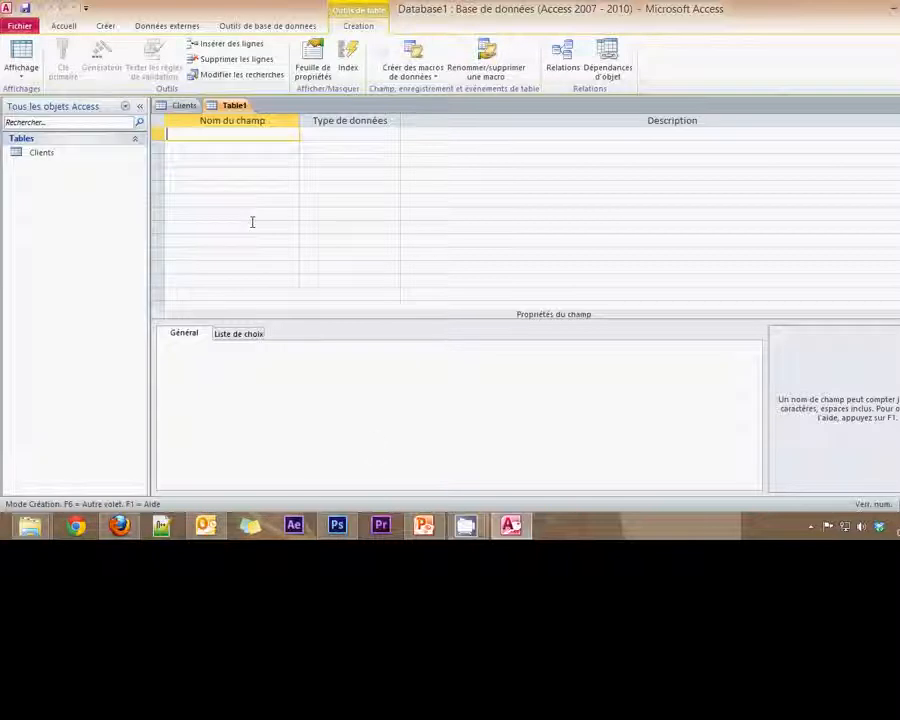
{"action": "left_click", "coordinate": [424, 526]}
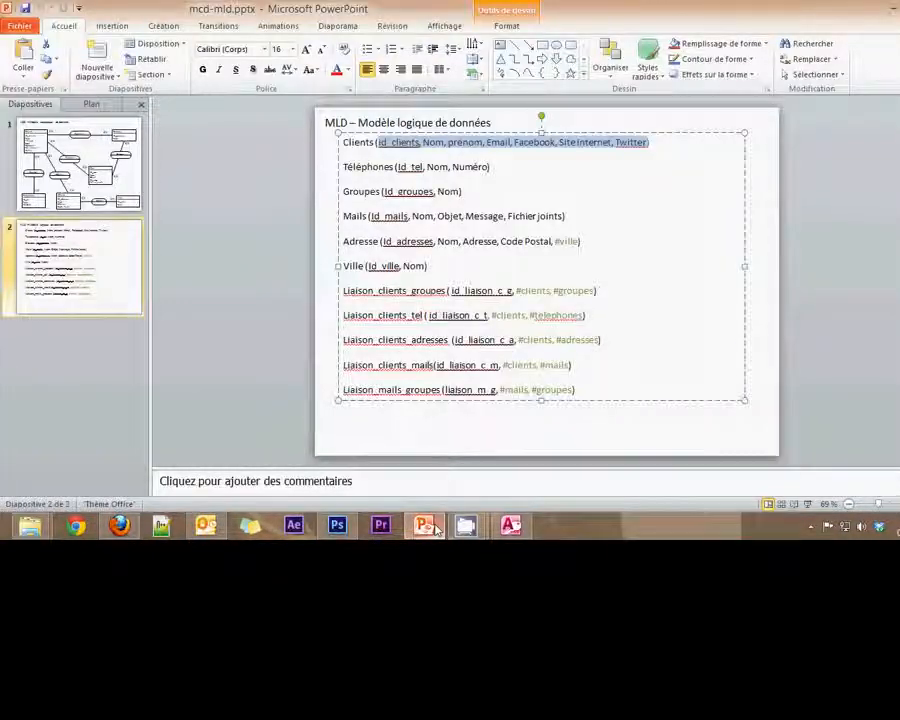
{"action": "left_click", "coordinate": [424, 526]}
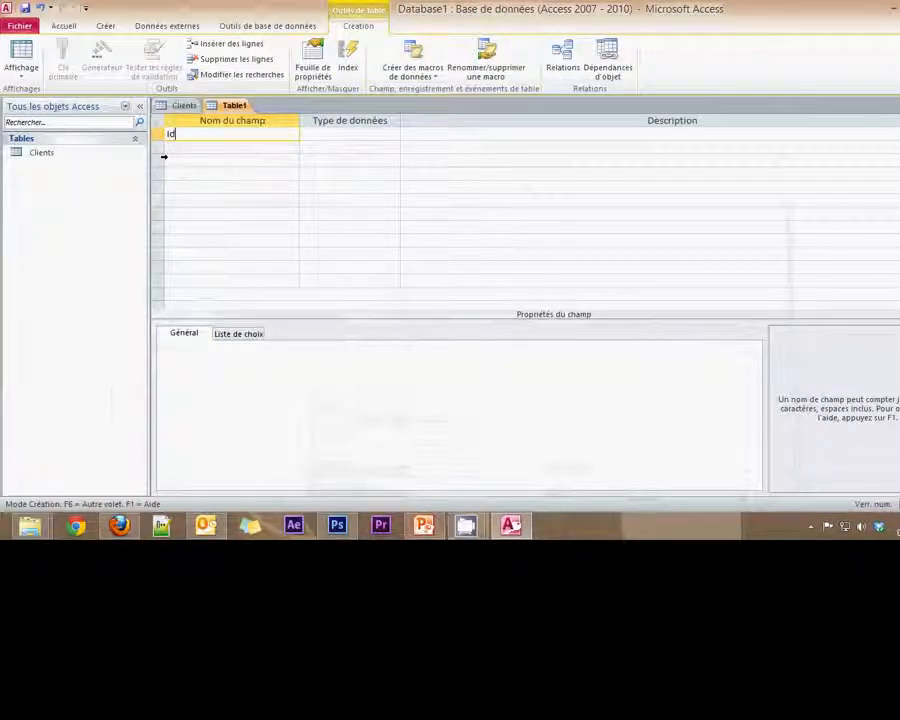
{"action": "type", "text": "_te"}
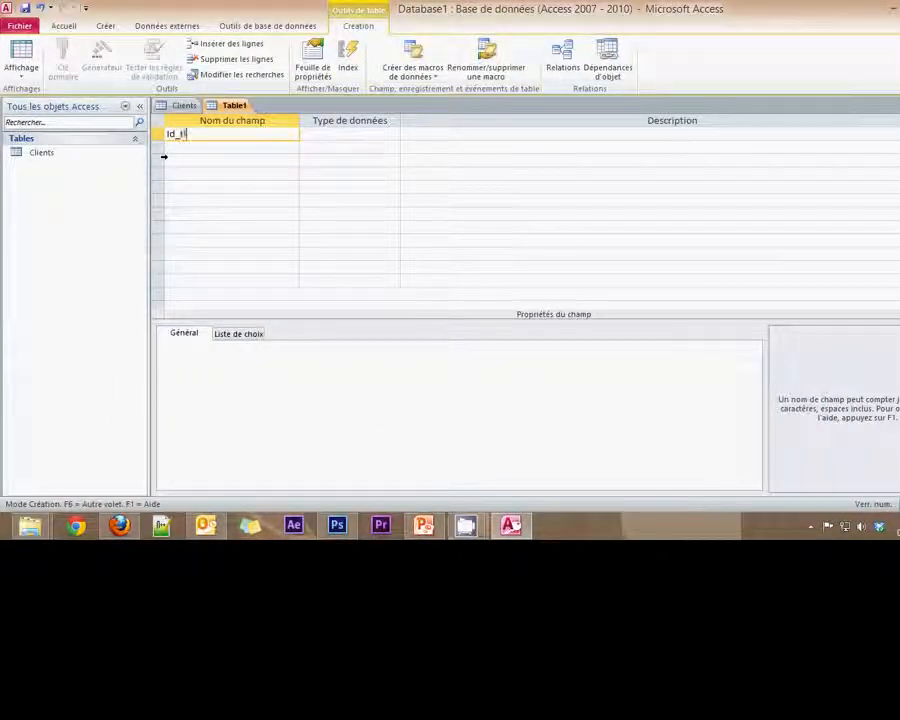
{"action": "type", "text": "lme"}
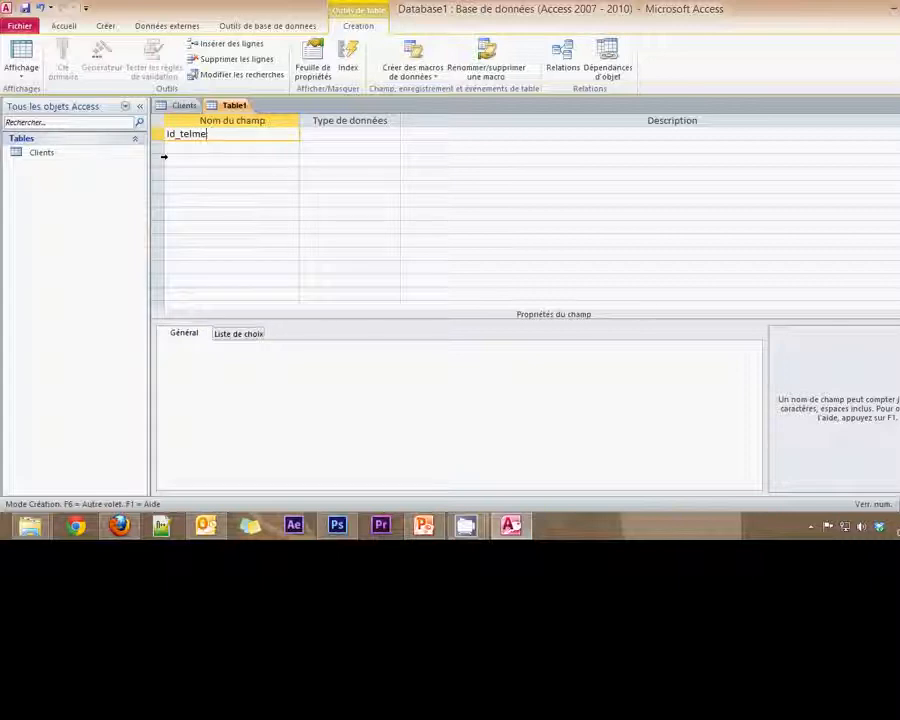
{"action": "type", "text": "ephone"}
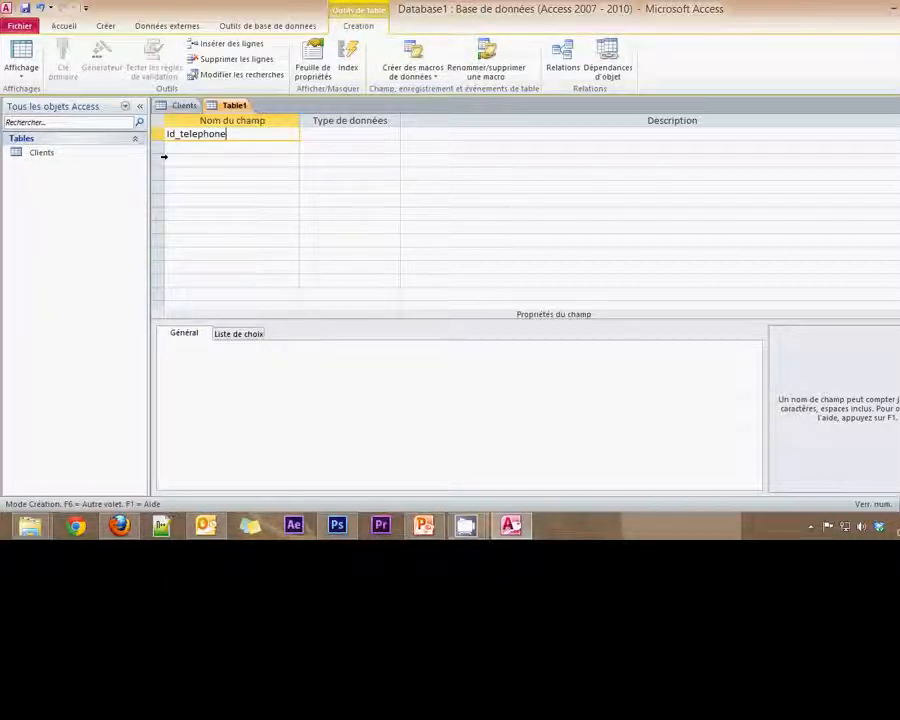
{"action": "key", "text": "Tab"}
Following the Téléphones line of the MLD slide in PowerPoint, add the fields Nom and Numéro below Id_telephone in Access
{"action": "left_click", "coordinate": [182, 148]}
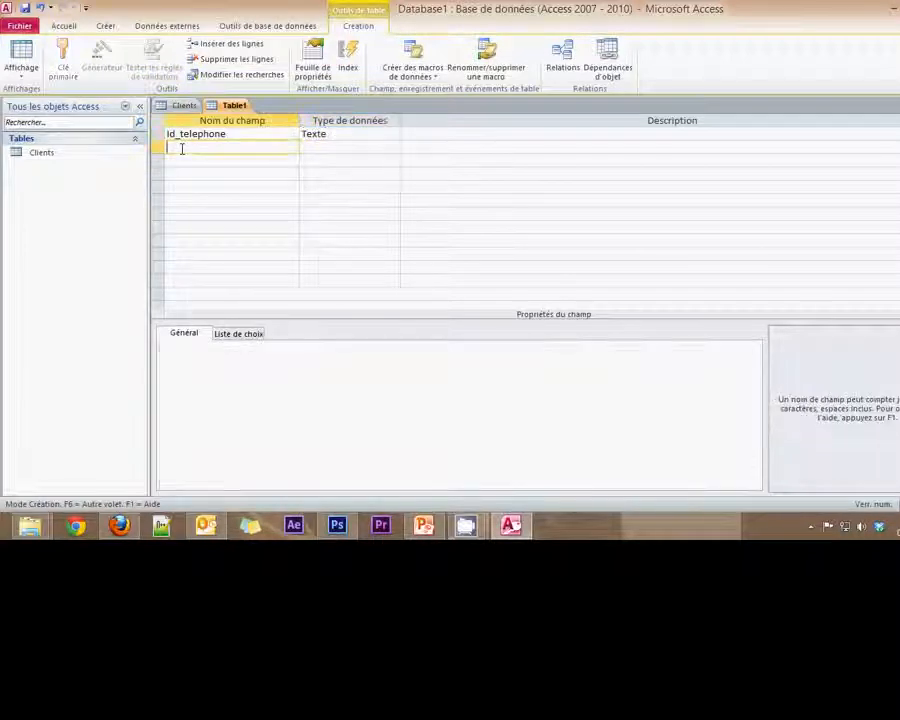
{"action": "left_click", "coordinate": [510, 525]}
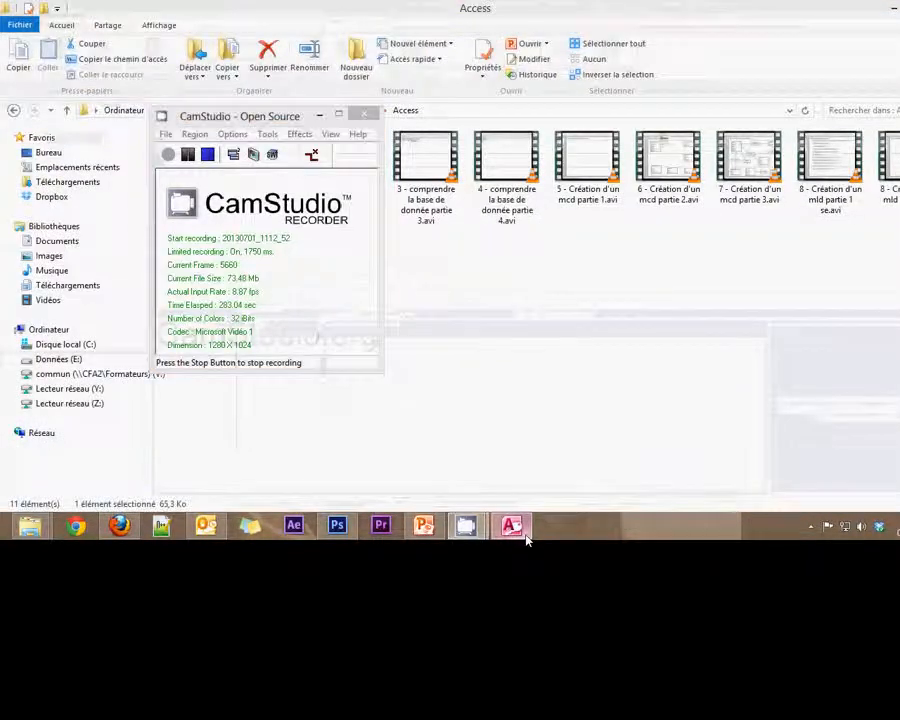
{"action": "left_click", "coordinate": [524, 534]}
{"action": "left_click", "coordinate": [427, 531]}
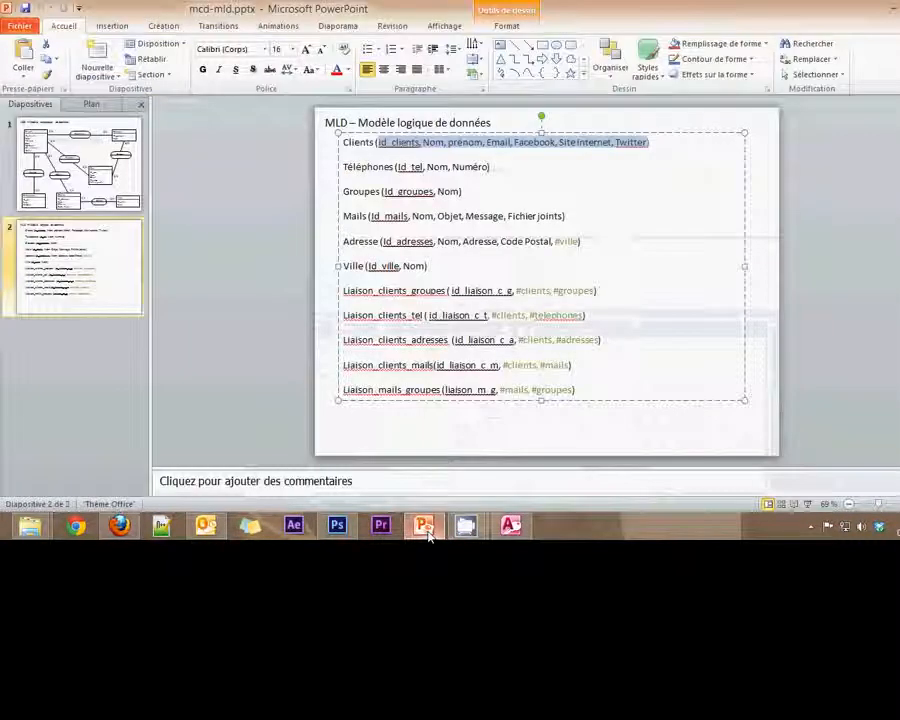
{"action": "left_click", "coordinate": [427, 531]}
{"action": "type", "text": "No"}
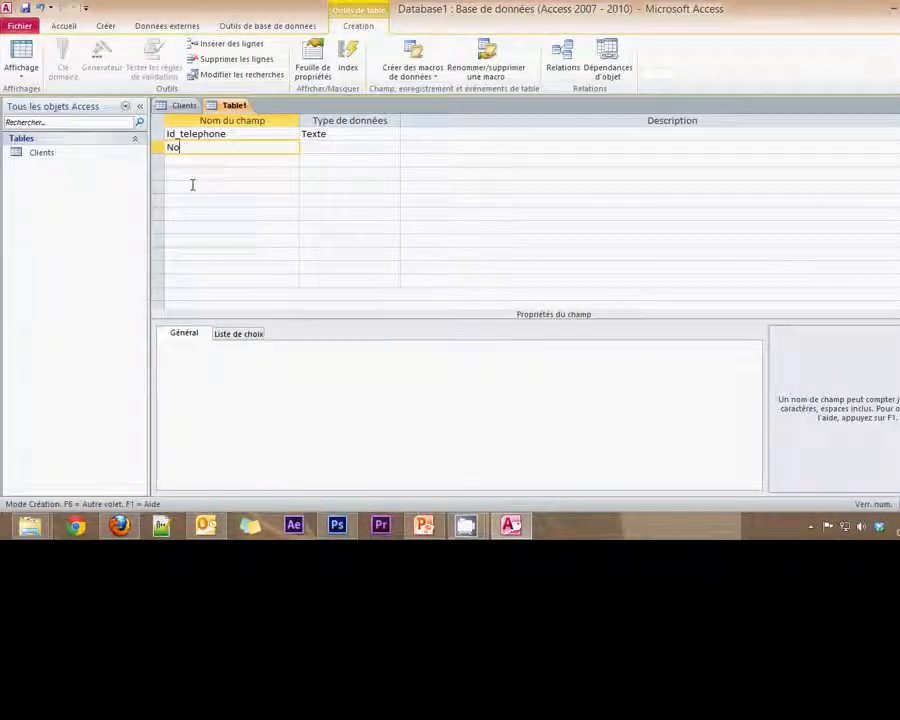
{"action": "type", "text": "m"}
{"action": "left_click", "coordinate": [199, 163]}
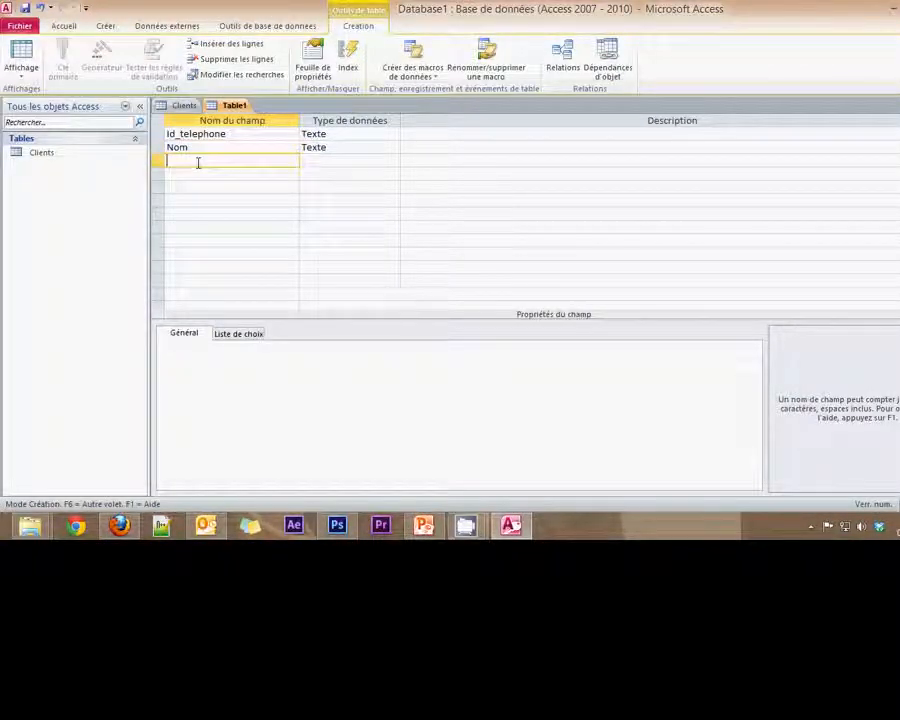
{"action": "type", "text": "Numé"}
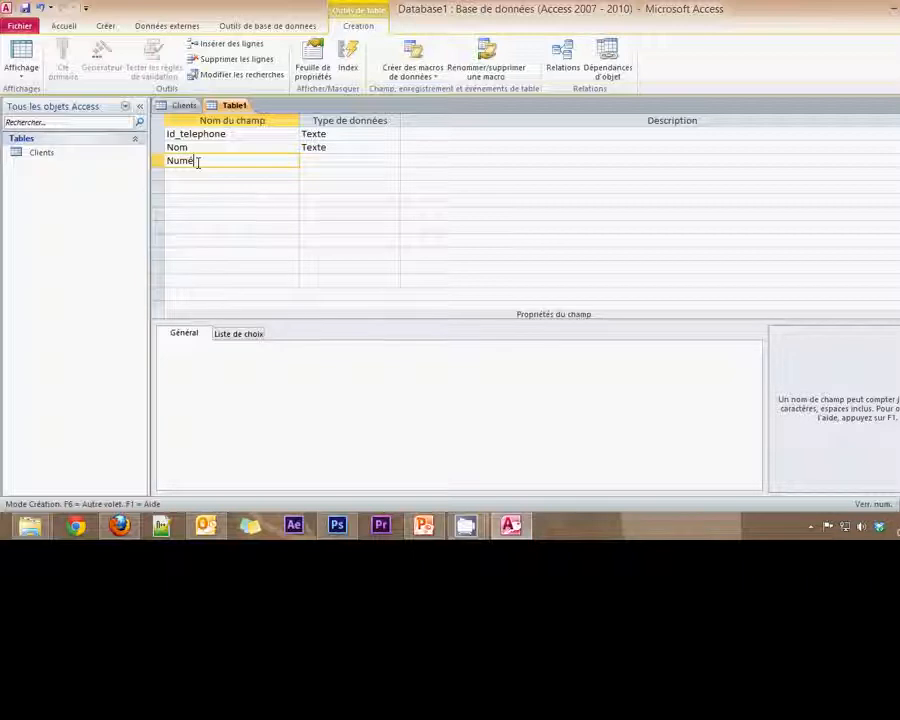
{"action": "type", "text": "ro"}
Set the Id_telephone field's data type to NuméroAuto and define it as the primary key
{"action": "left_click", "coordinate": [311, 164]}
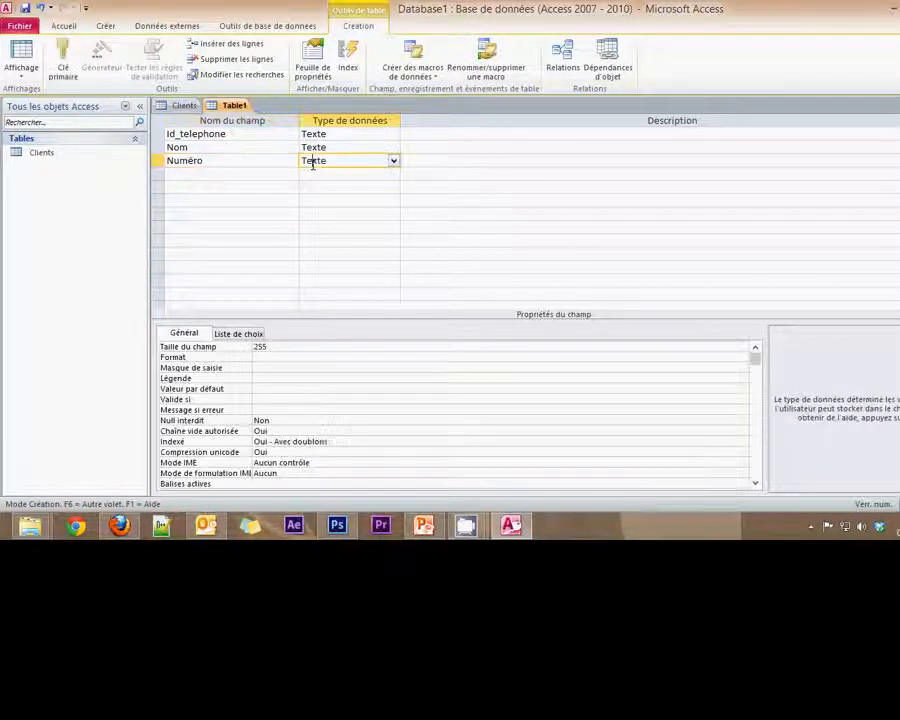
{"action": "left_click", "coordinate": [343, 133]}
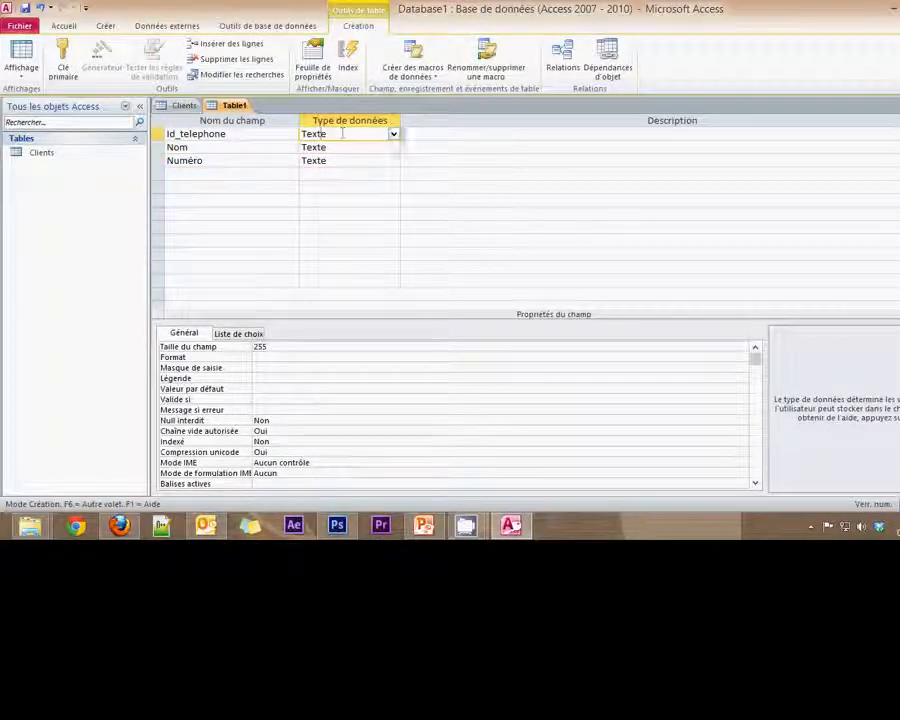
{"action": "left_click", "coordinate": [394, 134]}
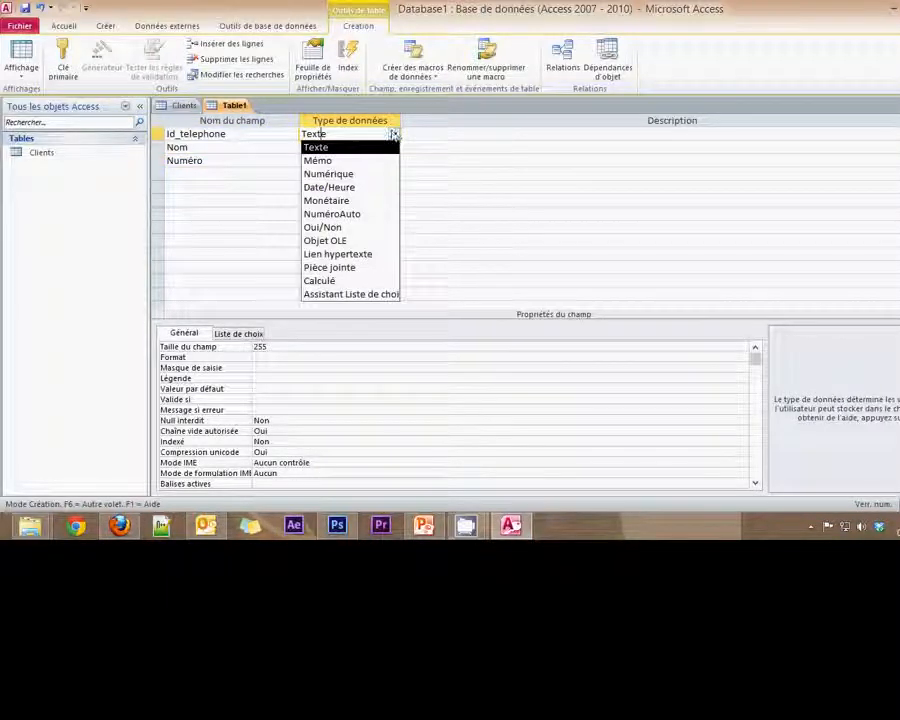
{"action": "left_click", "coordinate": [330, 214]}
{"action": "left_click", "coordinate": [226, 134]}
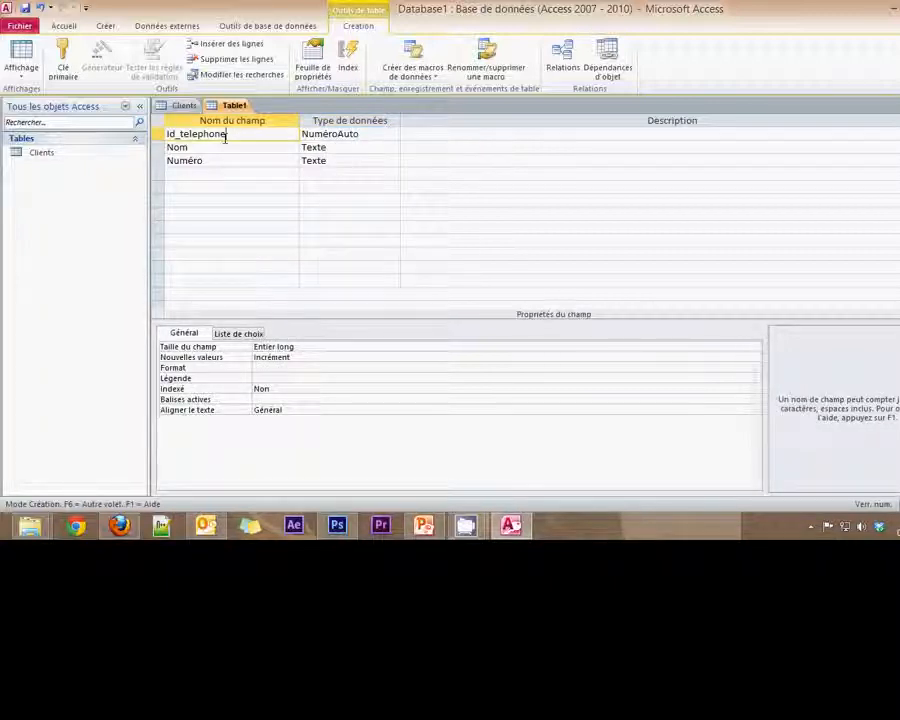
{"action": "left_click", "coordinate": [62, 60]}
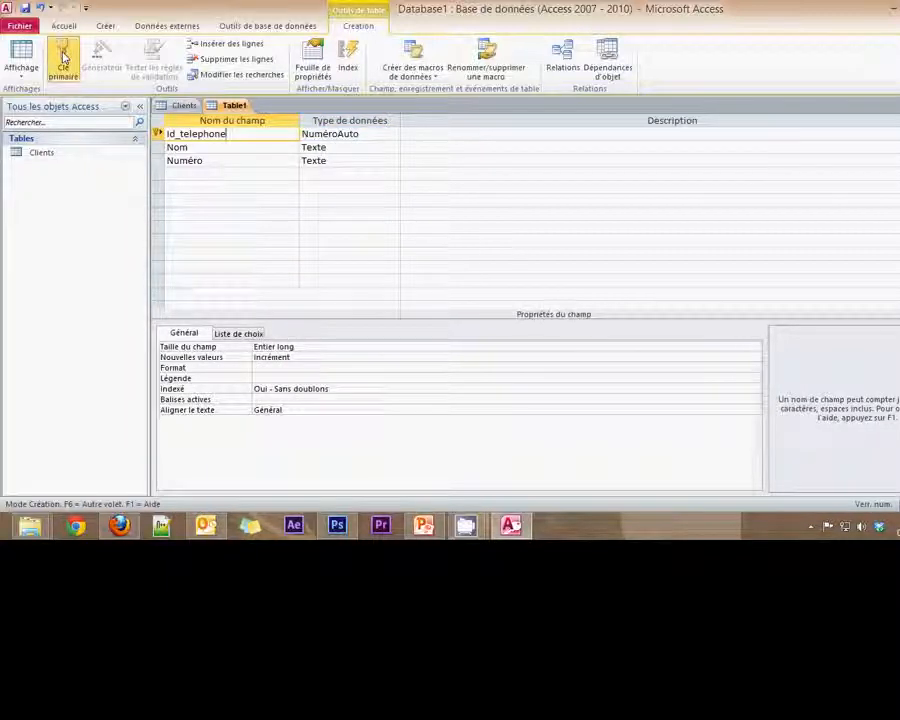
Launch the input mask wizard (Masque de saisie) for the Numéro field
{"action": "left_click", "coordinate": [322, 160]}
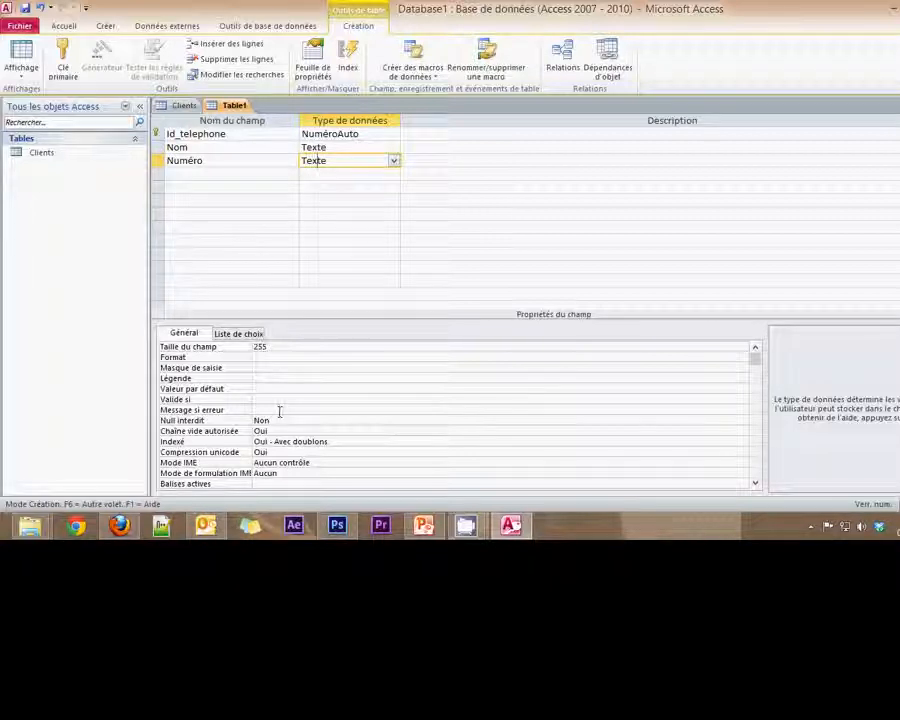
{"action": "left_click", "coordinate": [170, 162]}
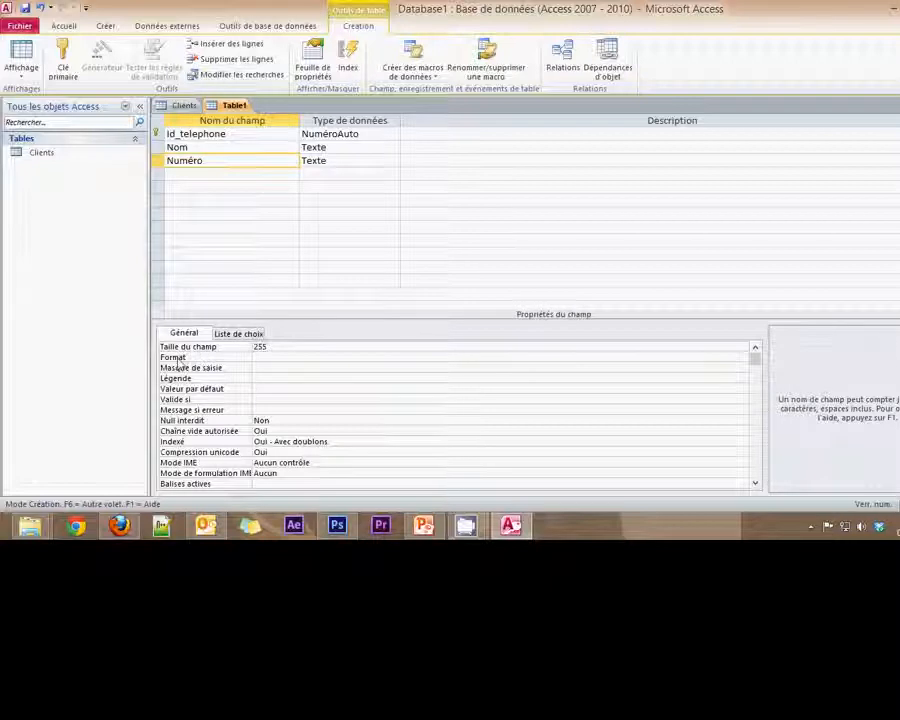
{"action": "left_click", "coordinate": [263, 368]}
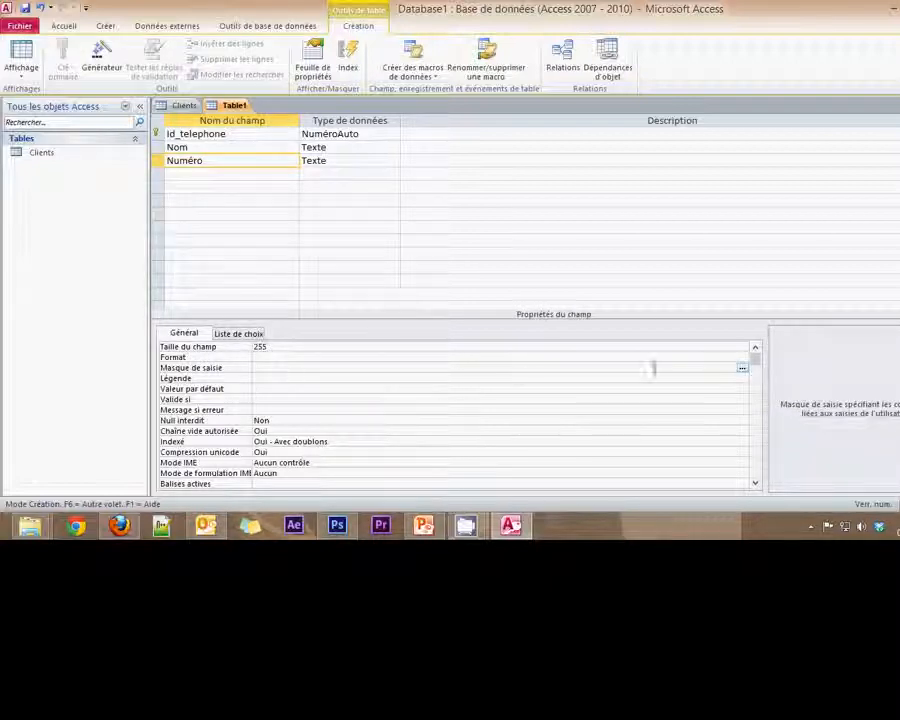
{"action": "left_click", "coordinate": [742, 370]}
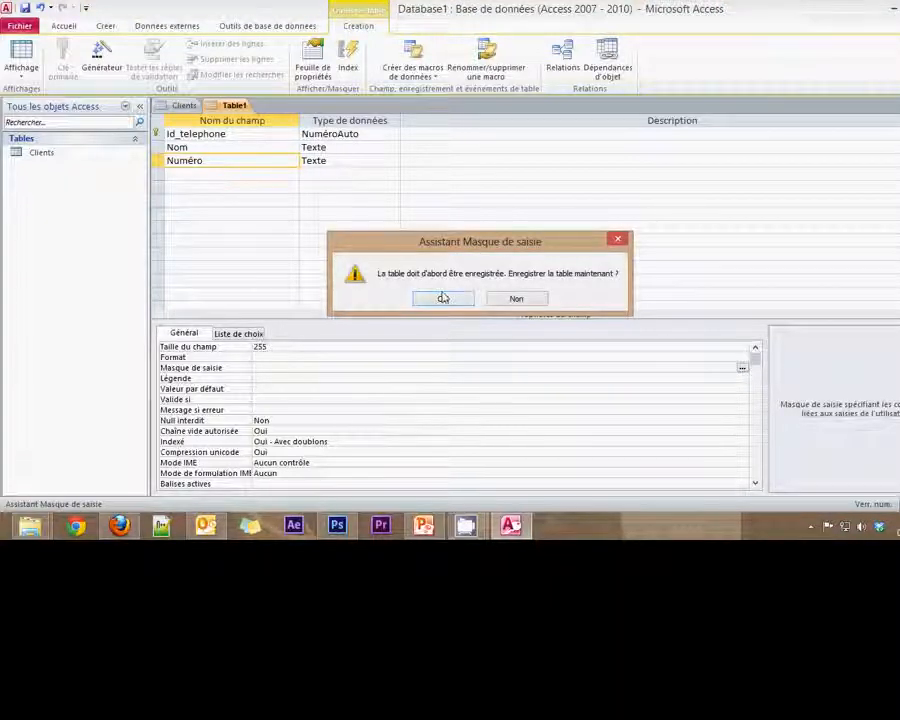
Agree to save the table before the input mask is created and, after checking the MLD slide in PowerPoint, name it Telephones in Access
{"action": "left_click", "coordinate": [443, 300]}
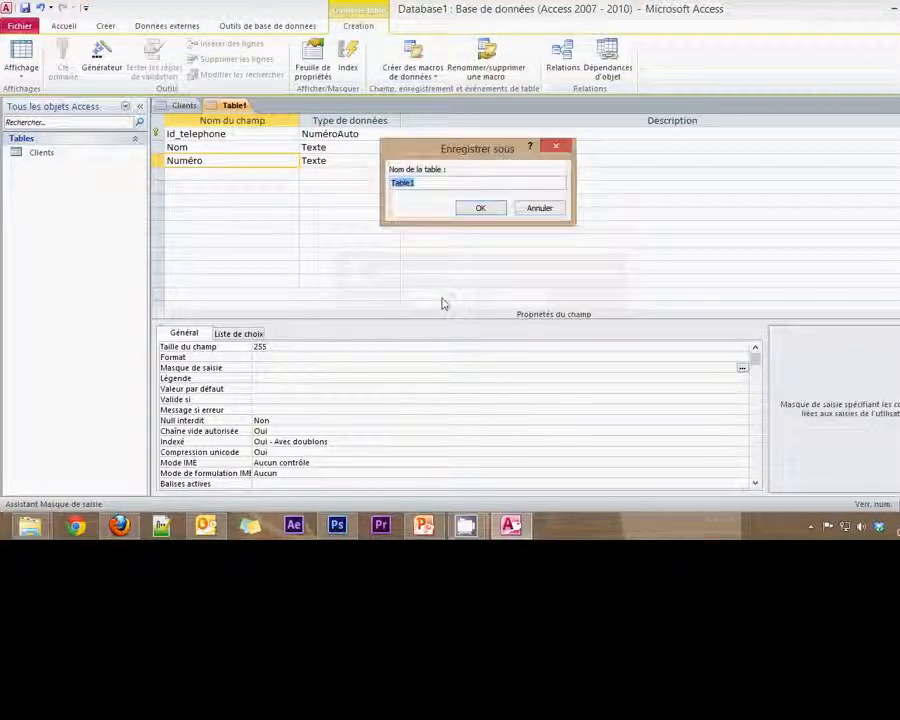
{"action": "type", "text": "tele"}
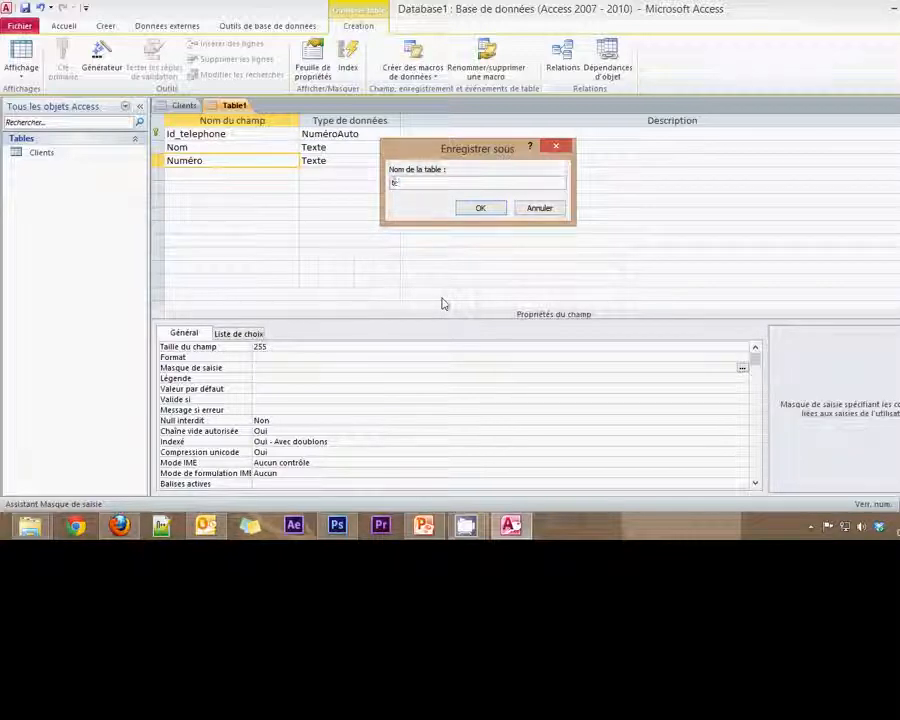
{"action": "type", "text": "Telep"}
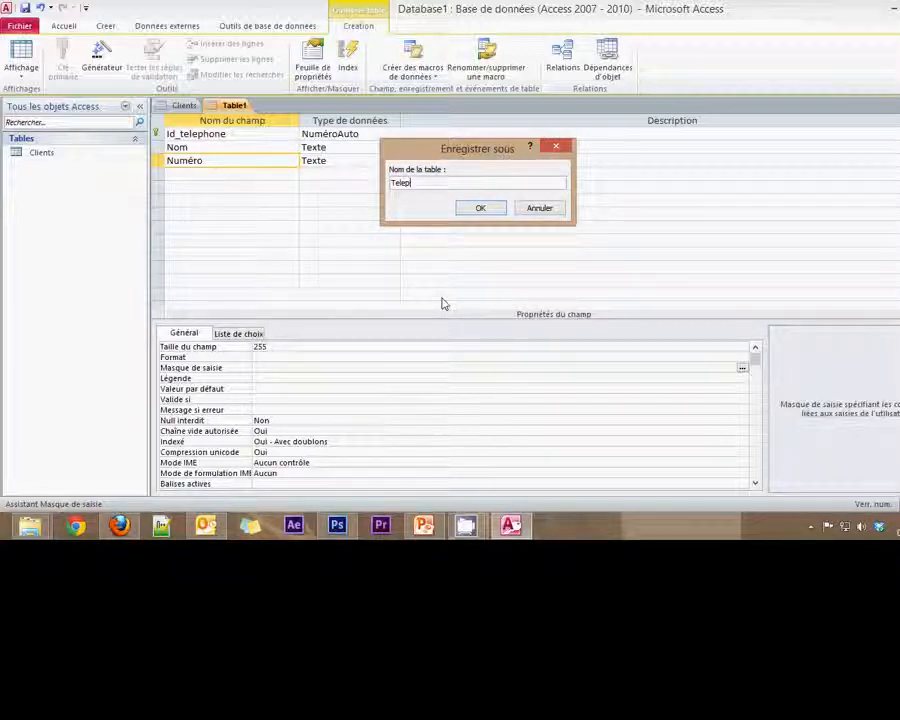
{"action": "type", "text": "hon,es"}
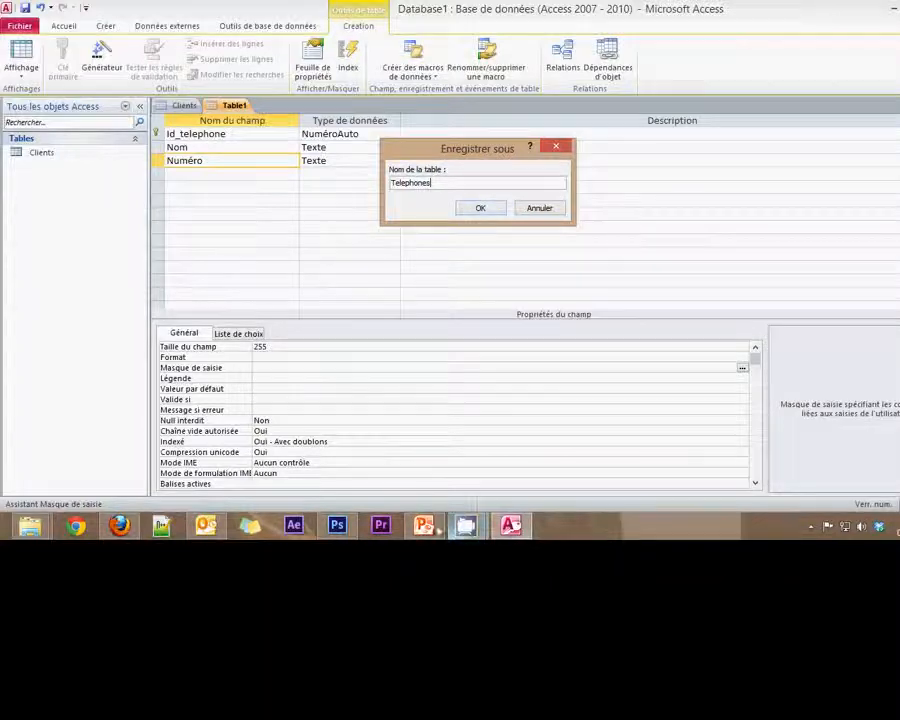
{"action": "left_click", "coordinate": [430, 527]}
{"action": "left_click", "coordinate": [436, 530]}
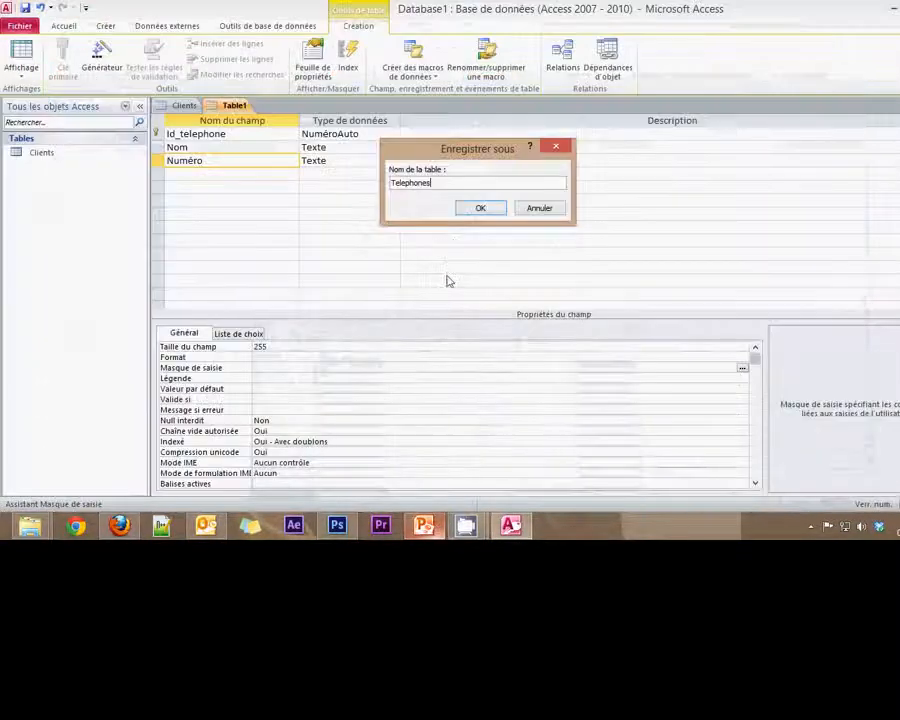
{"action": "left_click", "coordinate": [478, 208]}
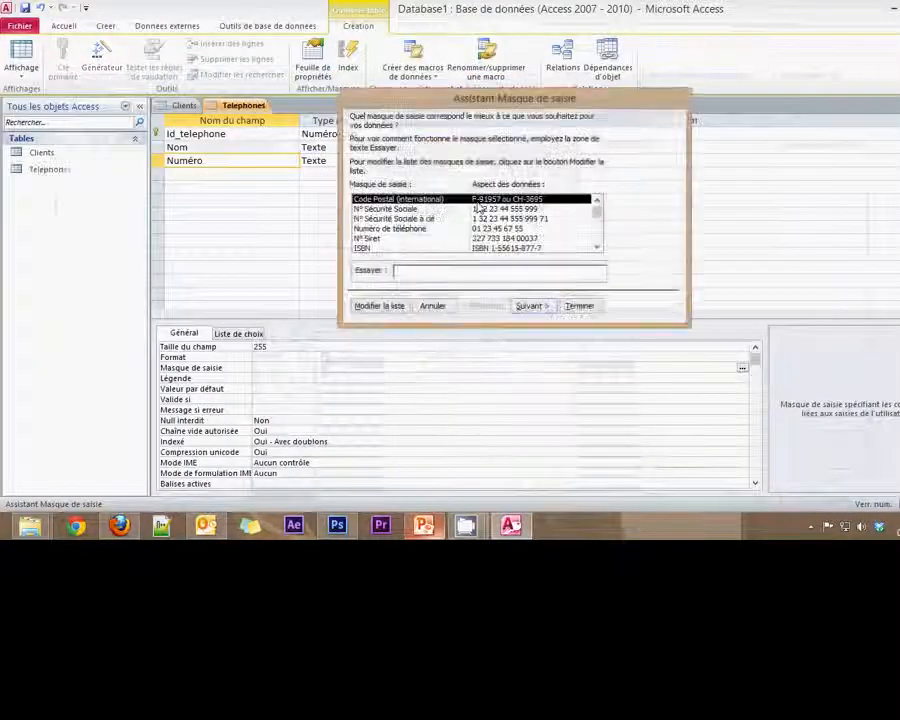
Choose the predefined mask N° de téléphone (international) for the Numéro field and proceed to the mask's customization options
{"action": "left_click", "coordinate": [388, 228]}
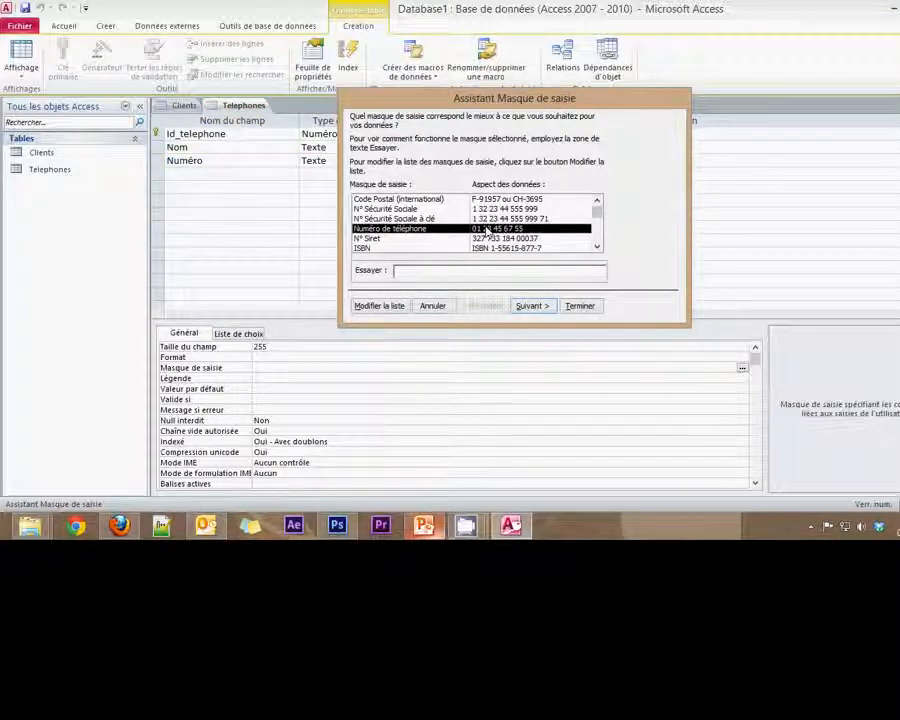
{"action": "scroll", "coordinate": [487, 228], "scroll_direction": "down", "scroll_amount": 1}
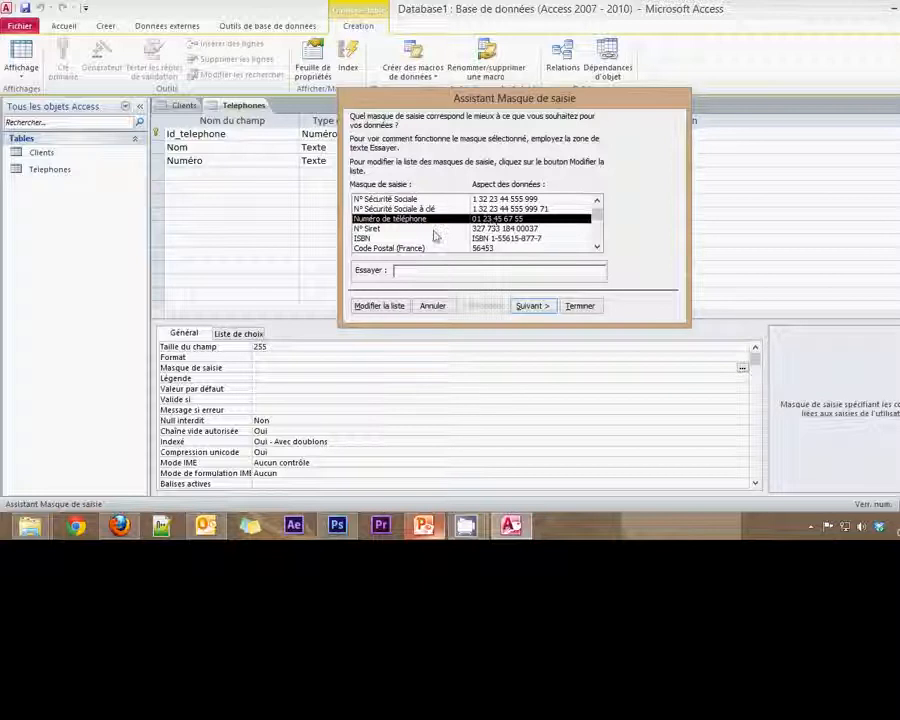
{"action": "scroll", "coordinate": [490, 225], "scroll_direction": "up", "scroll_amount": 2}
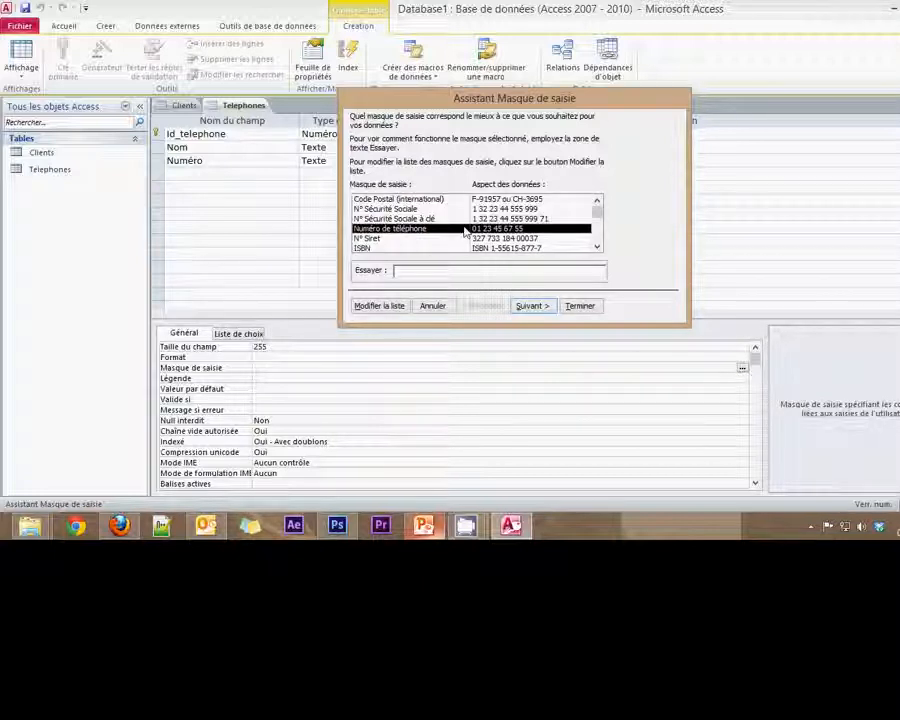
{"action": "scroll", "coordinate": [467, 230], "scroll_direction": "down", "scroll_amount": 3}
{"action": "scroll", "coordinate": [465, 230], "scroll_direction": "down", "scroll_amount": 2}
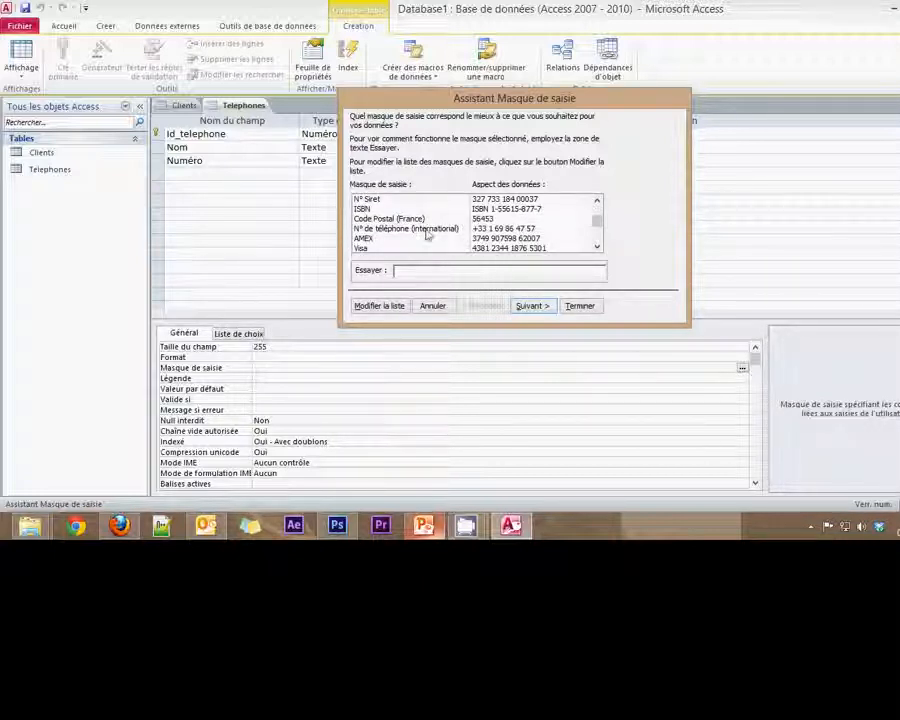
{"action": "left_click", "coordinate": [490, 229]}
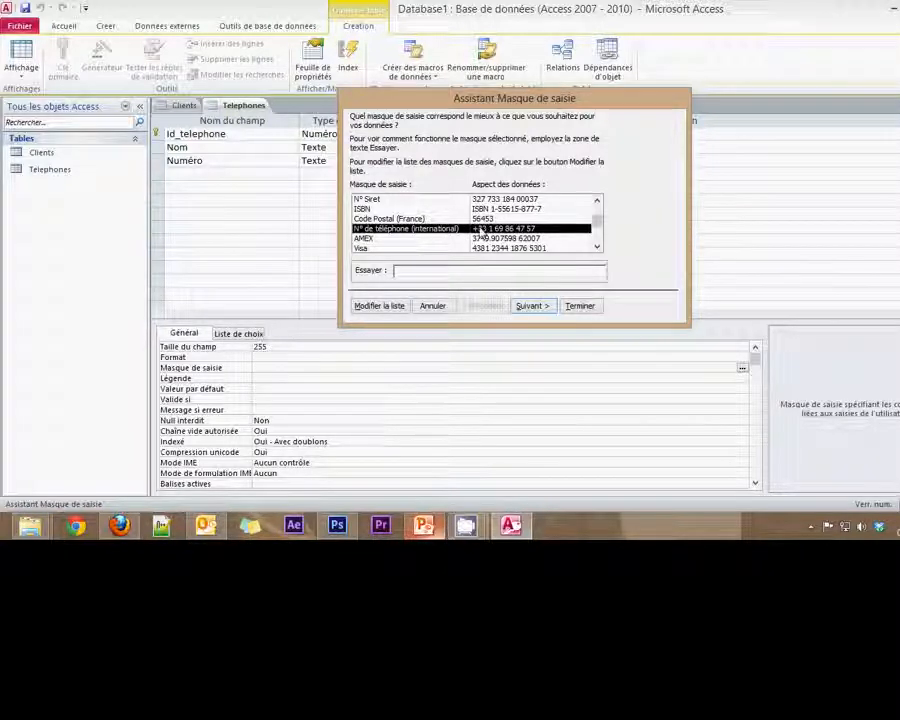
{"action": "scroll", "coordinate": [482, 233], "scroll_direction": "down", "scroll_amount": 1}
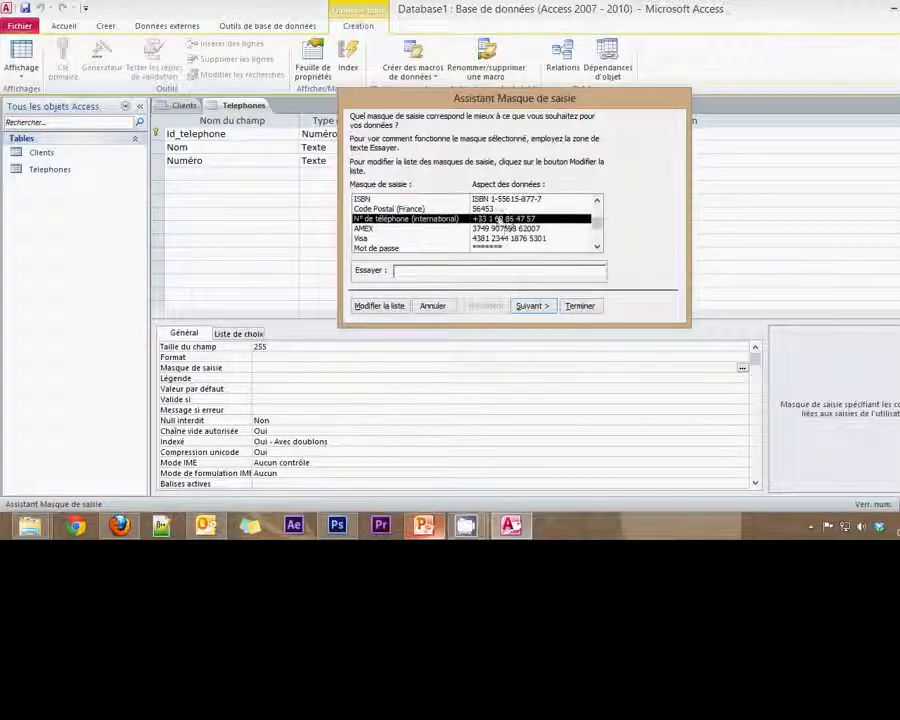
{"action": "left_click", "coordinate": [535, 307]}
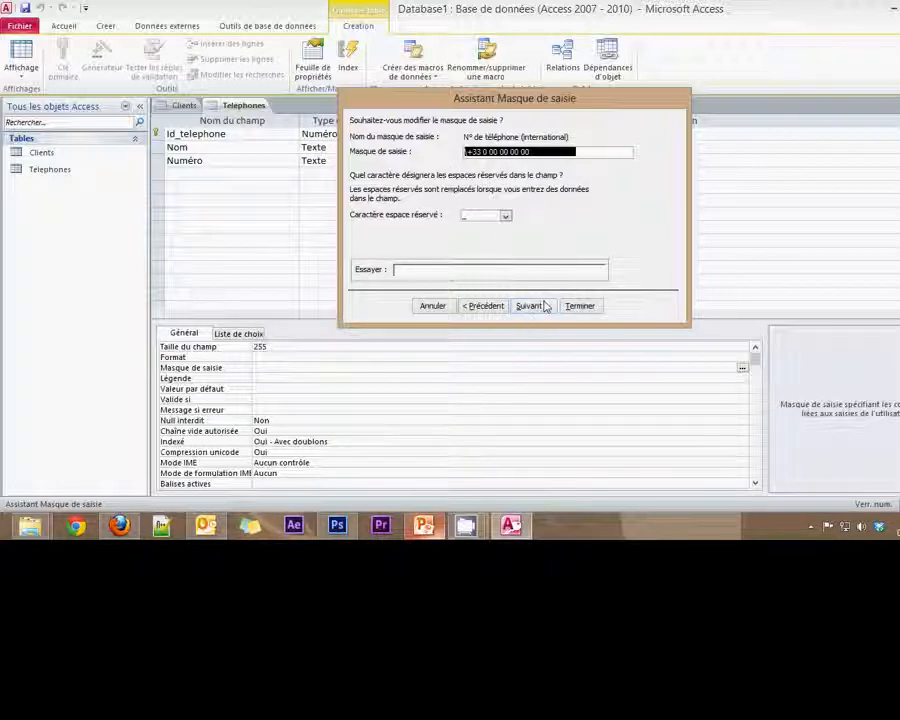
Test the international phone mask by entering a sample phone number in the trial field
{"action": "left_click", "coordinate": [444, 269]}
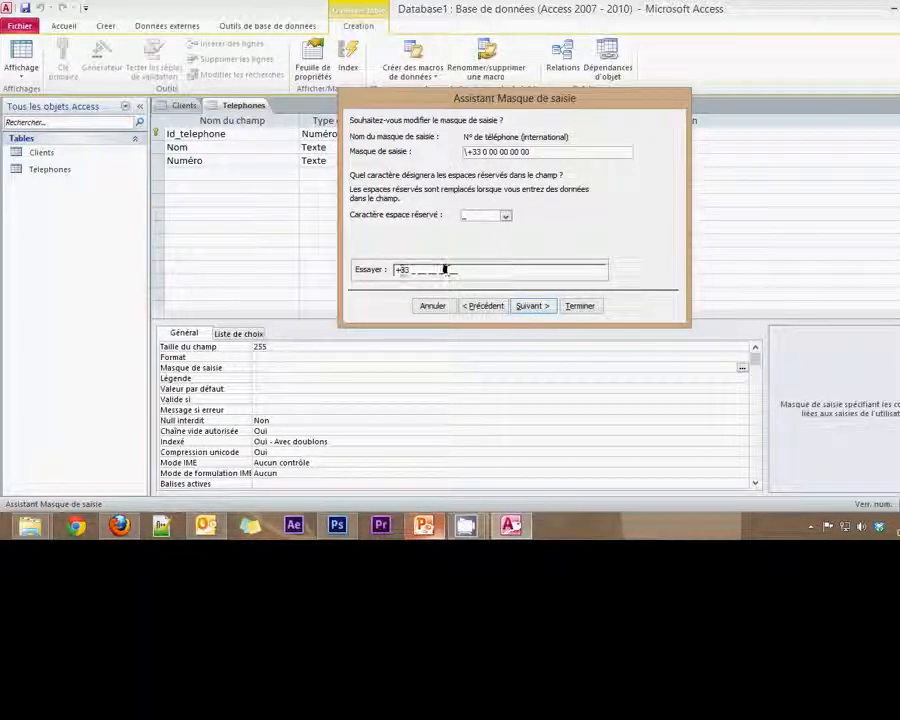
{"action": "type", "text": "1 21 24 "}
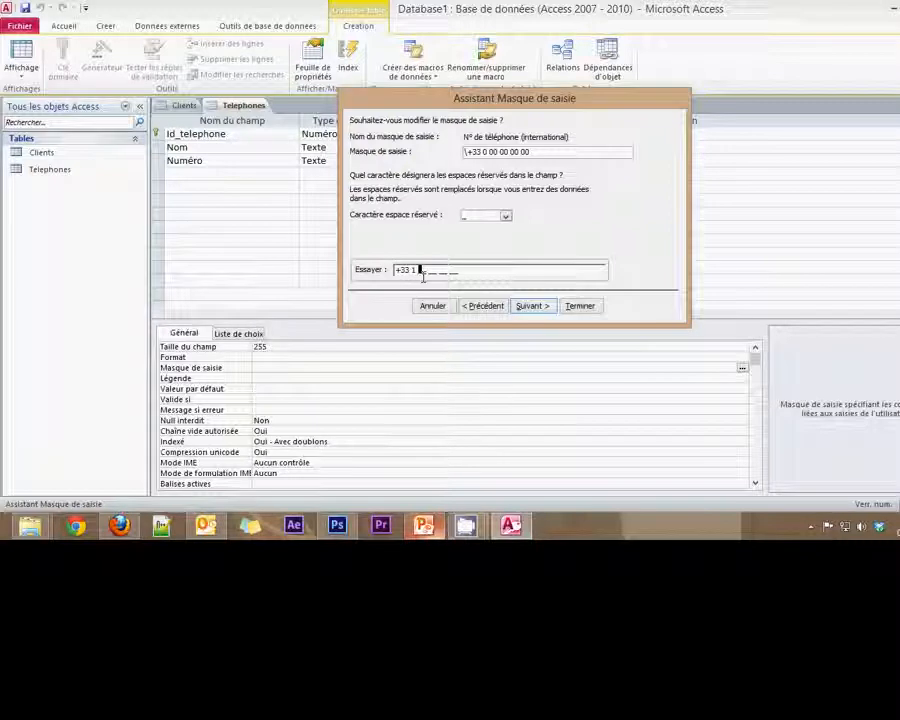
{"action": "type", "text": "54 58"}
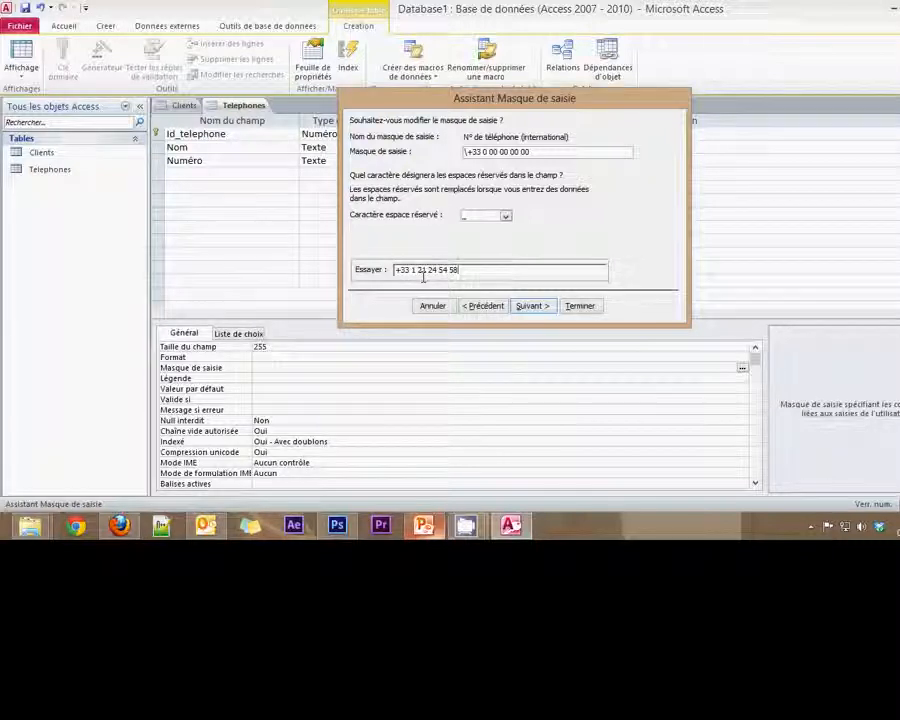
Choose to store the phone data with the symbols in the mask (Avec les symboles dans le masque) and finish the input mask wizard
{"action": "left_click", "coordinate": [542, 306]}
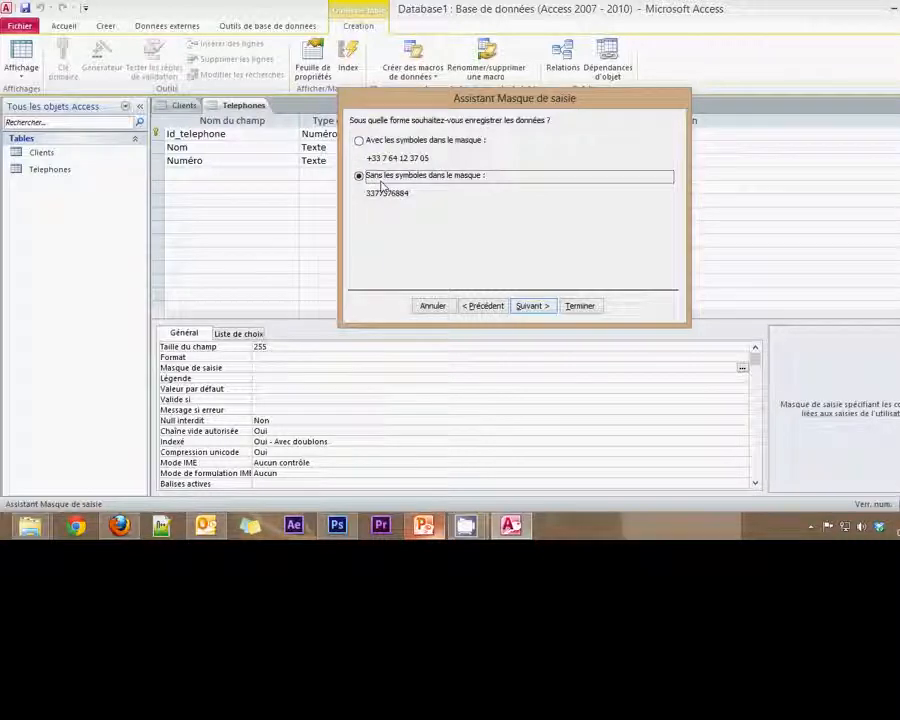
{"action": "left_click", "coordinate": [460, 140]}
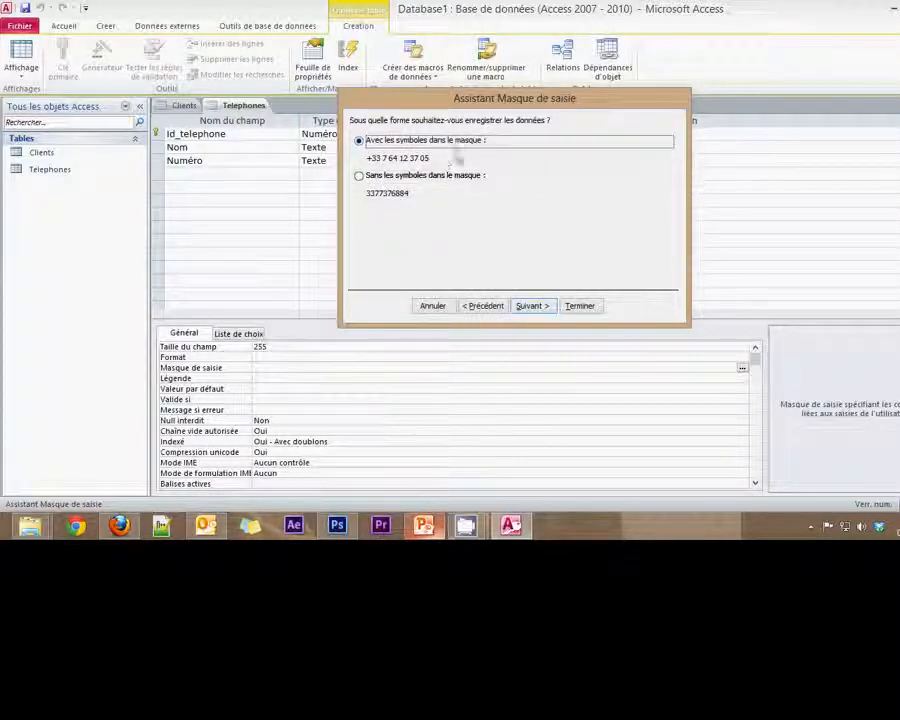
{"action": "left_click", "coordinate": [532, 306]}
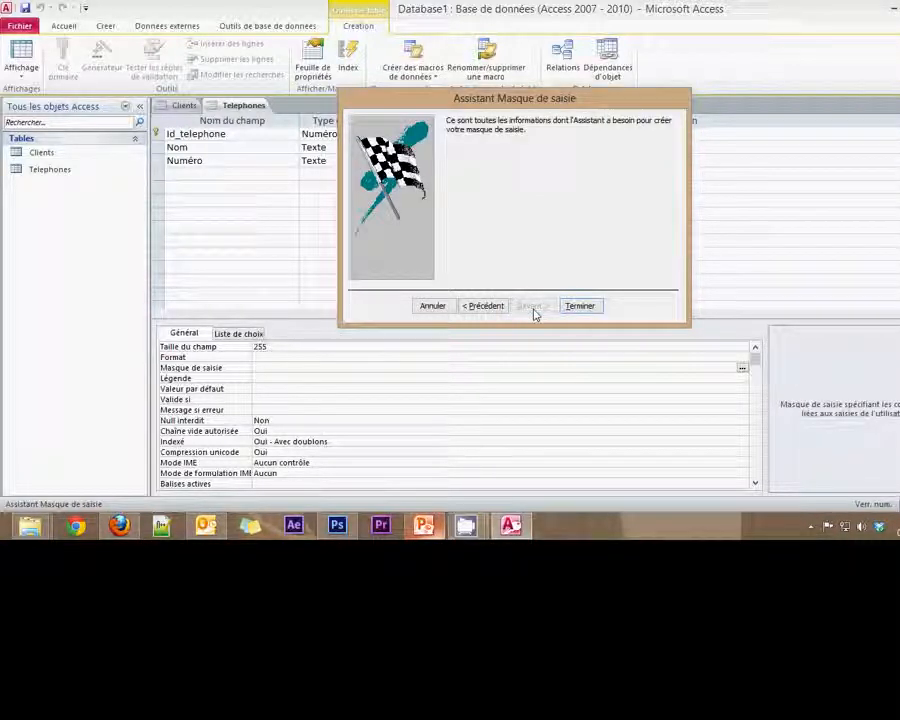
{"action": "left_click", "coordinate": [580, 306]}
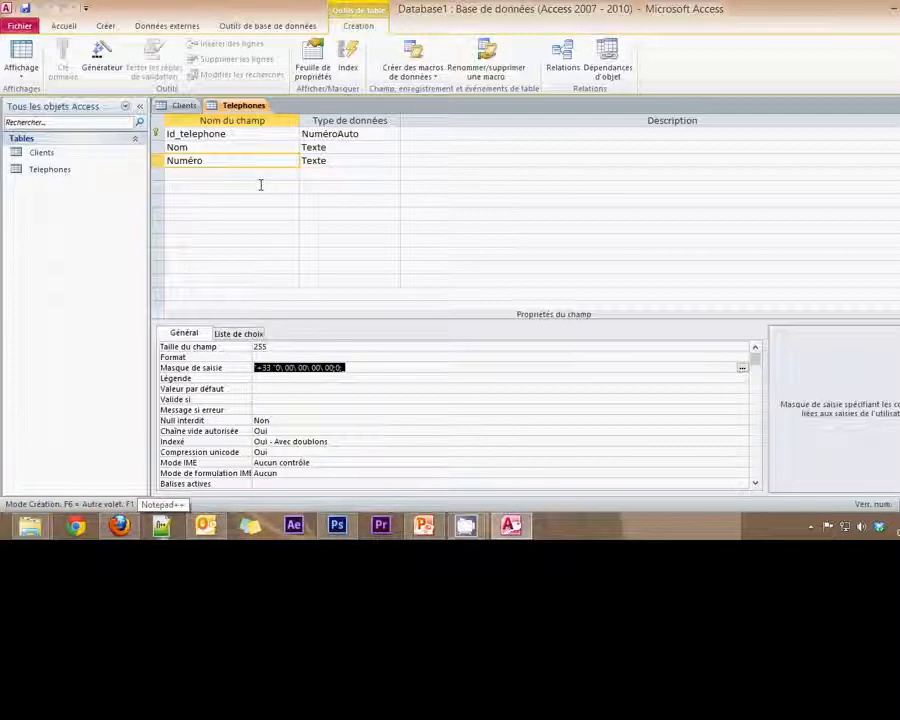
{"action": "key", "text": "Right"}
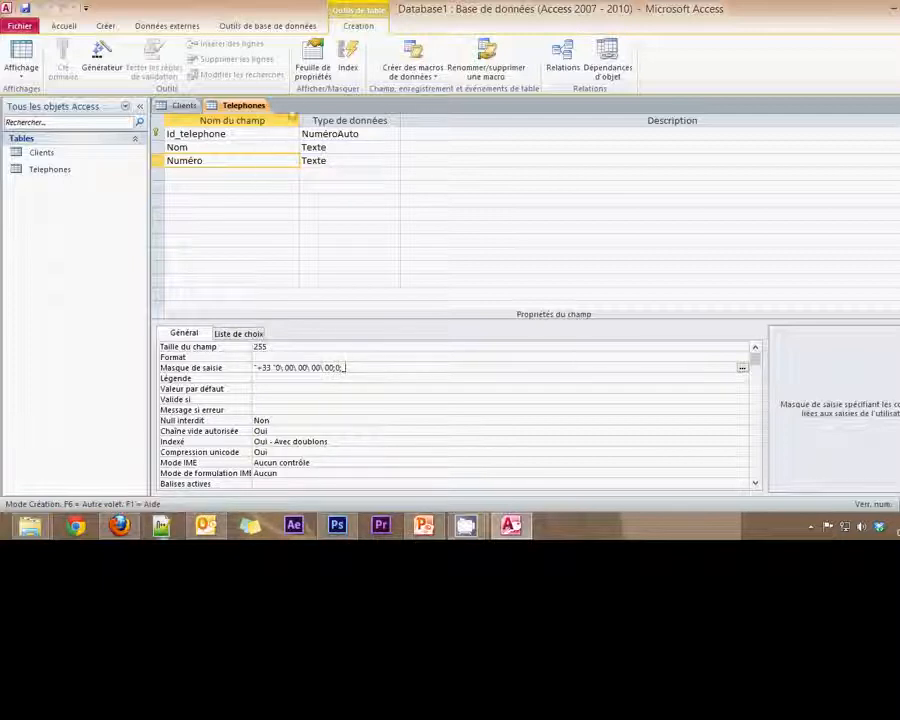
Create a new table in design mode and, after consulting the MLD slide in PowerPoint, add the fields id_groupes and Nom in Access
{"action": "left_click", "coordinate": [105, 27]}
{"action": "left_click", "coordinate": [112, 62]}
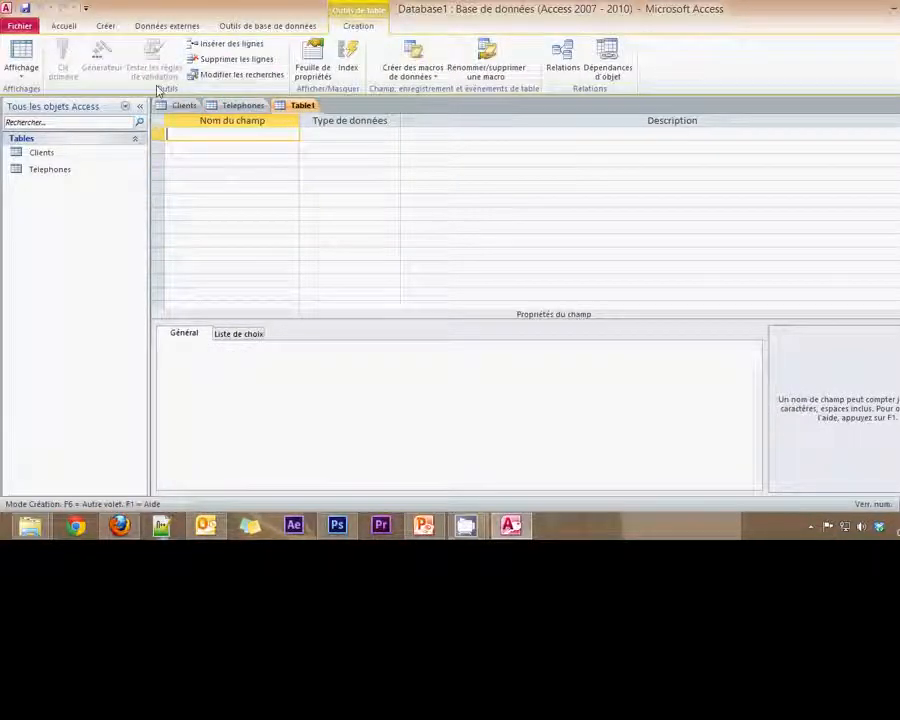
{"action": "left_click", "coordinate": [418, 527]}
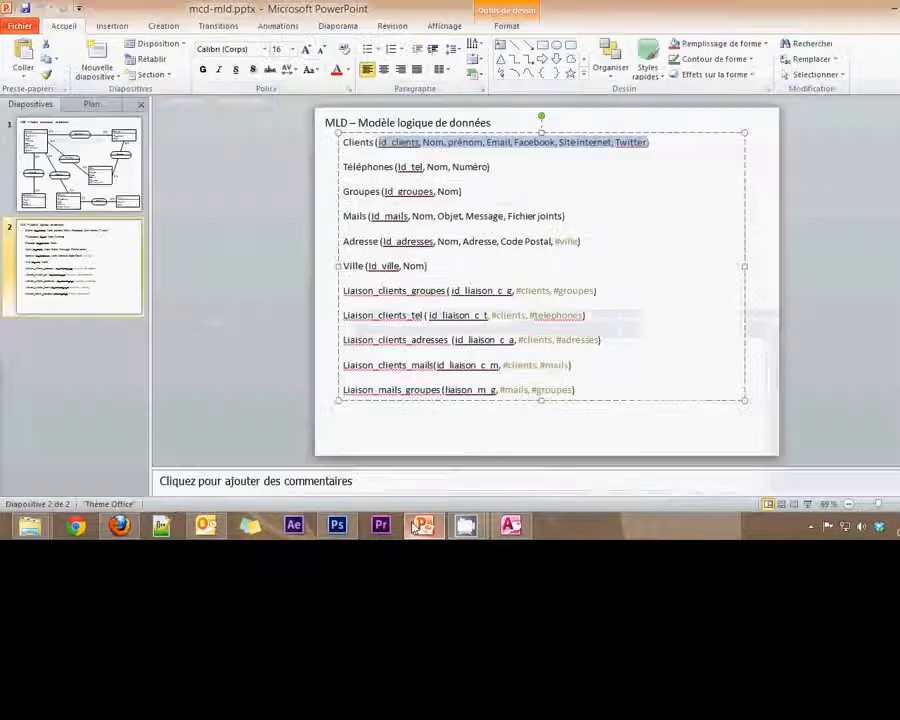
{"action": "left_click", "coordinate": [418, 527]}
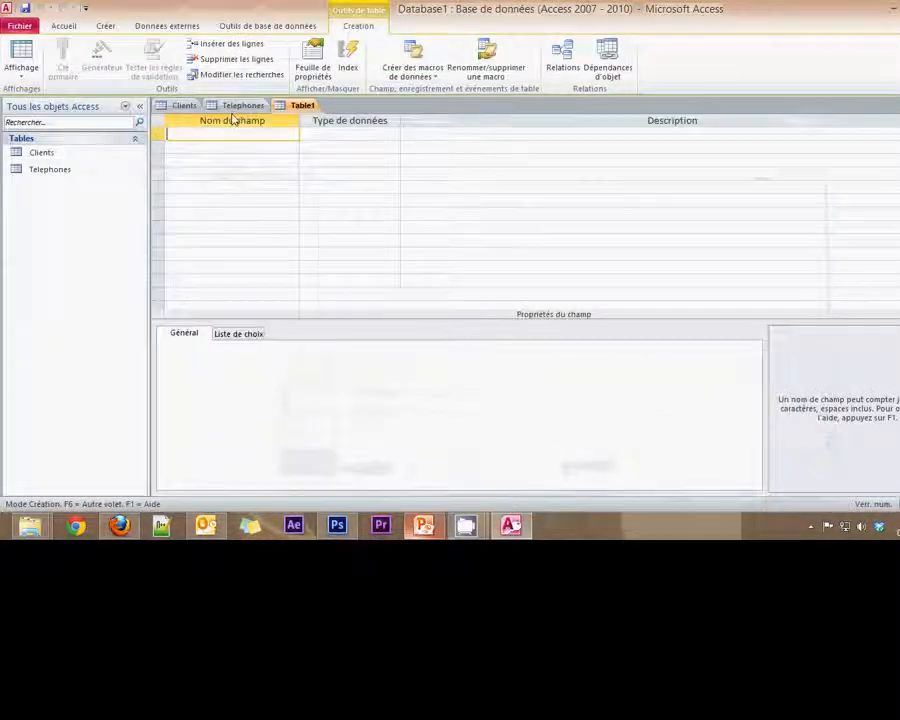
{"action": "type", "text": "id_groupes"}
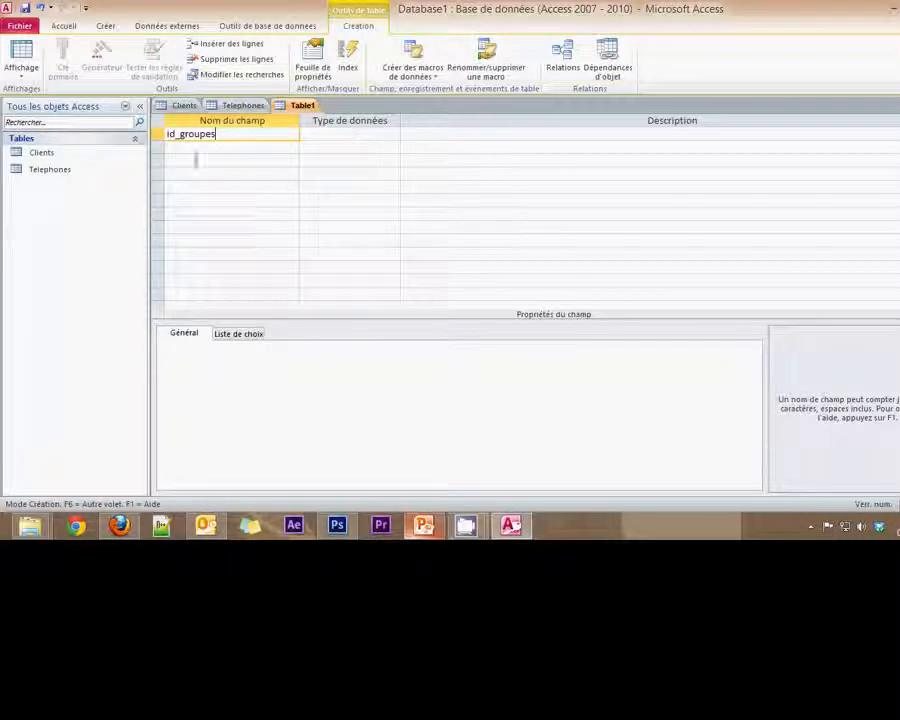
{"action": "left_click", "coordinate": [206, 146]}
{"action": "type", "text": "Nom"}
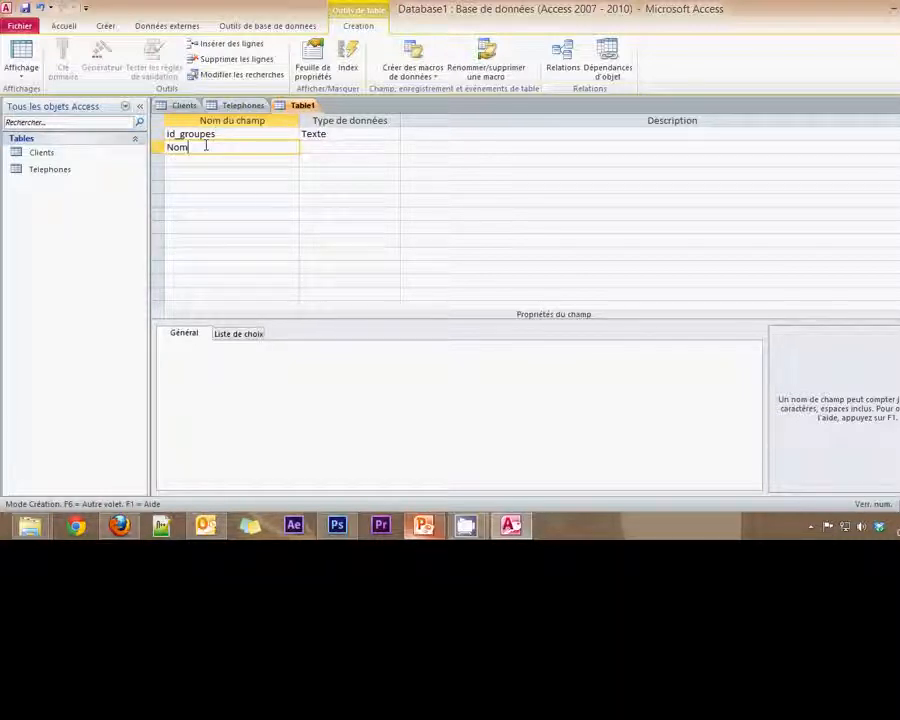
Set the id_groupes field's data type to NuméroAuto and define it as the primary key
{"action": "left_click", "coordinate": [394, 134]}
{"action": "left_click", "coordinate": [395, 134]}
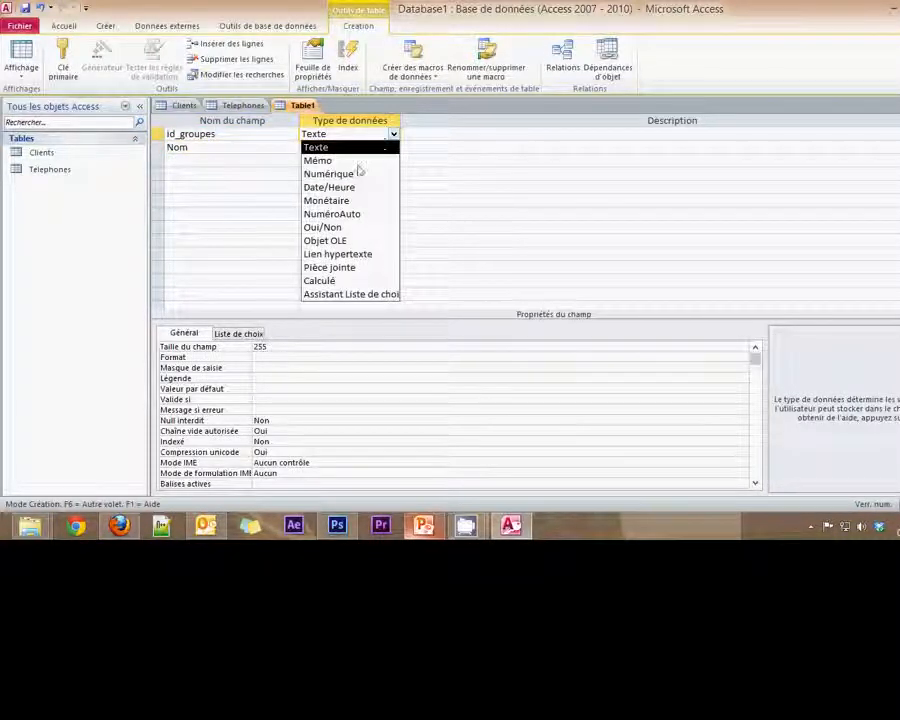
{"action": "left_click", "coordinate": [332, 214]}
{"action": "left_click", "coordinate": [62, 60]}
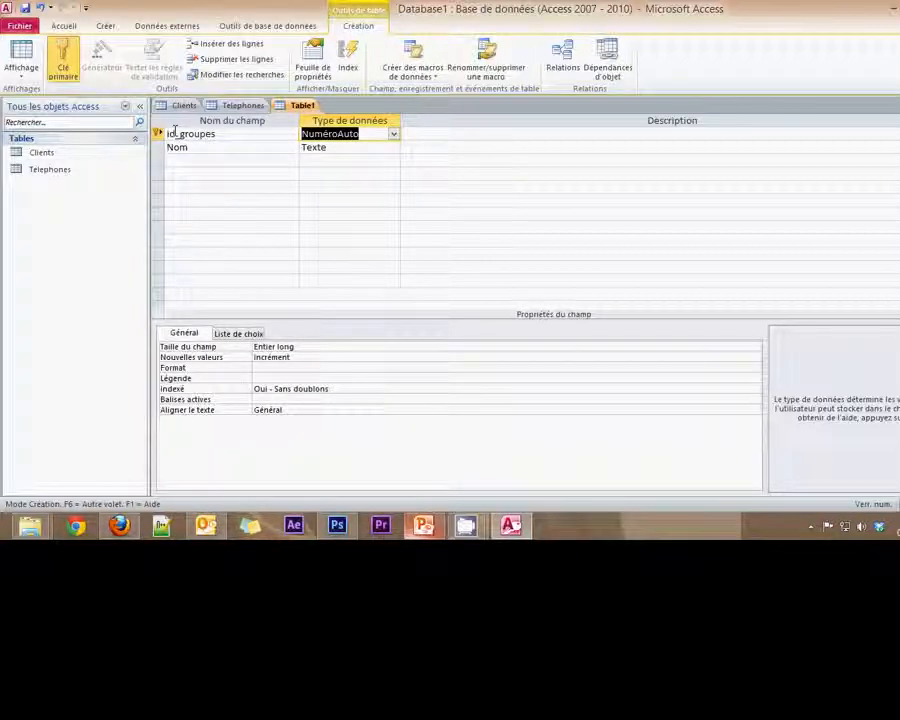
Save the new table under the name Groupes
{"action": "key", "text": "ctrl+s"}
{"action": "type", "text": "Gourpe"}
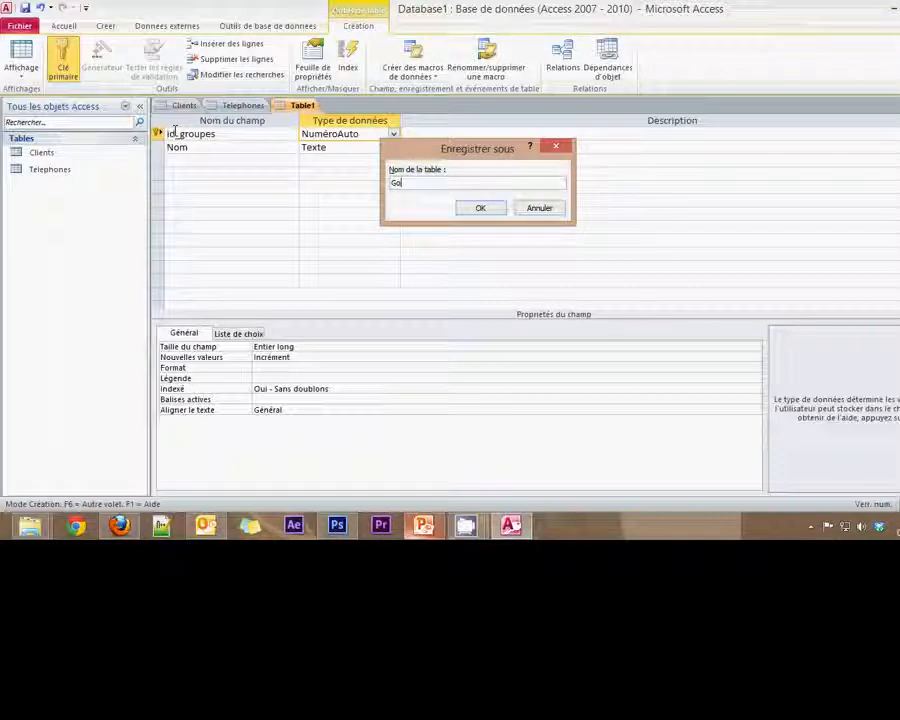
{"action": "key", "text": "BackSpace"}
{"action": "type", "text": "roupes"}
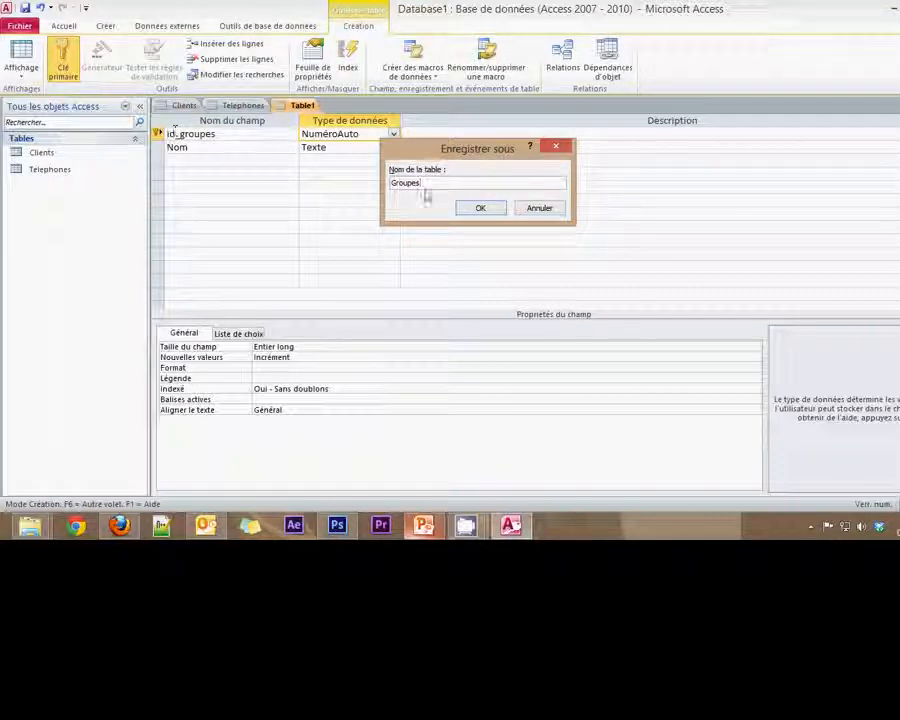
{"action": "left_click", "coordinate": [480, 208]}
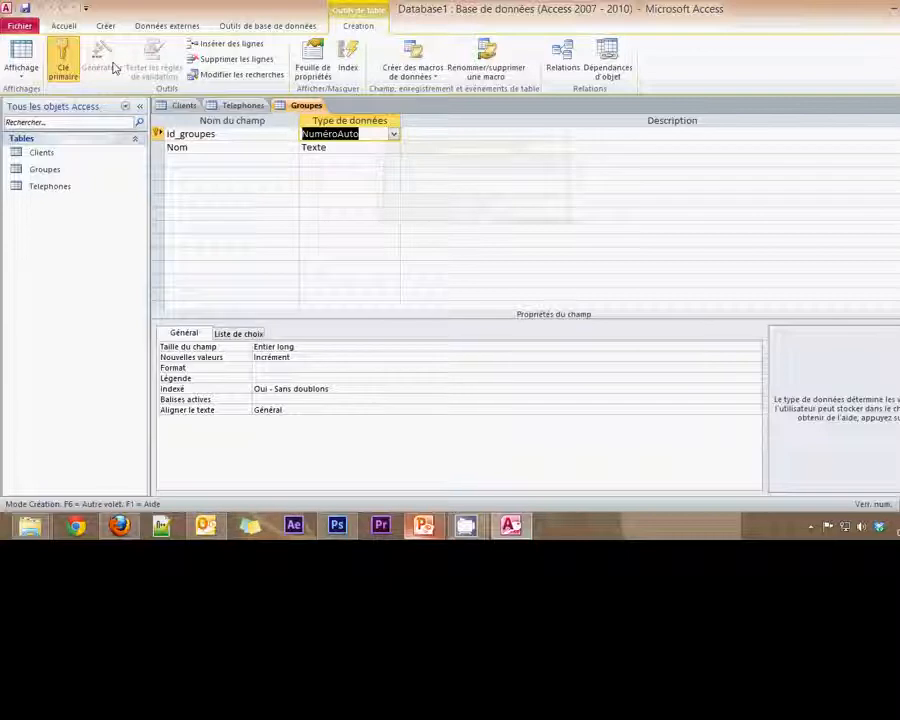
Create another table in design mode and, after consulting the Mails line of the MLD slide in PowerPoint, add the field id_mail in Access
{"action": "left_click", "coordinate": [105, 25]}
{"action": "left_click", "coordinate": [112, 58]}
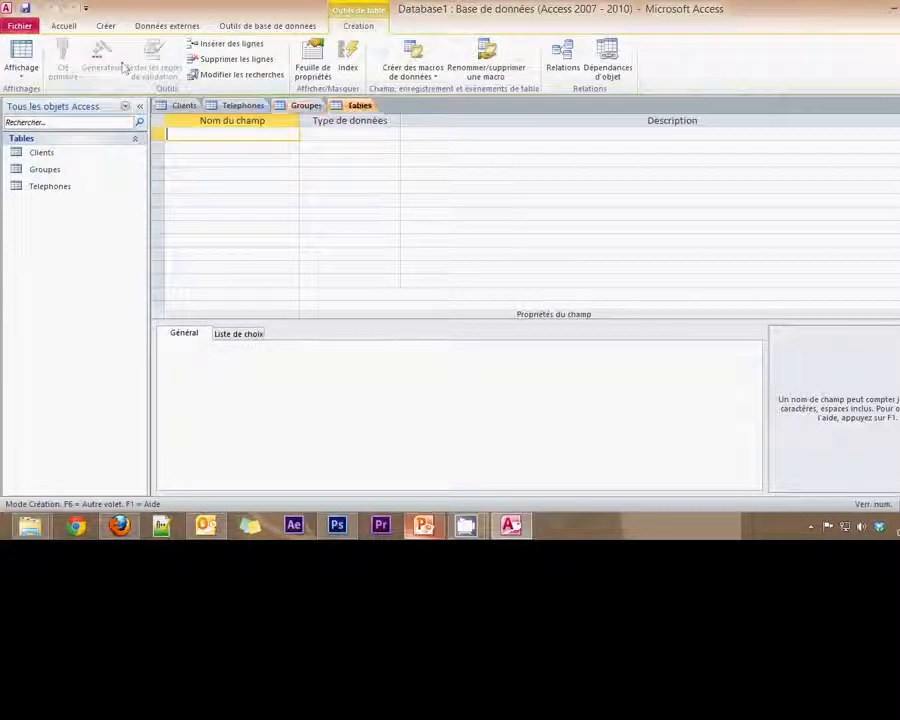
{"action": "left_click", "coordinate": [421, 526]}
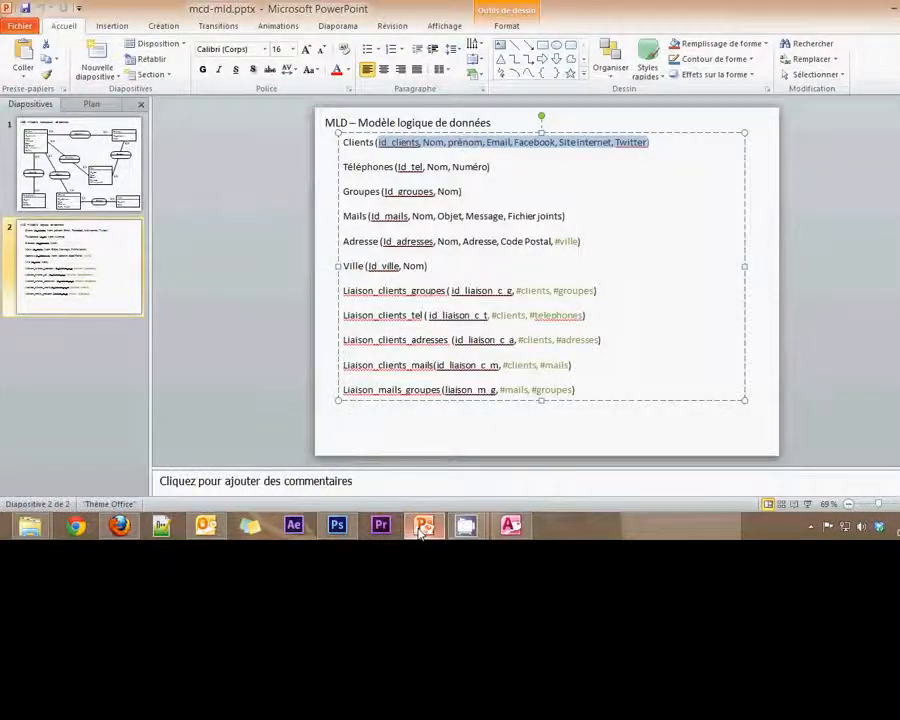
{"action": "left_click", "coordinate": [421, 528]}
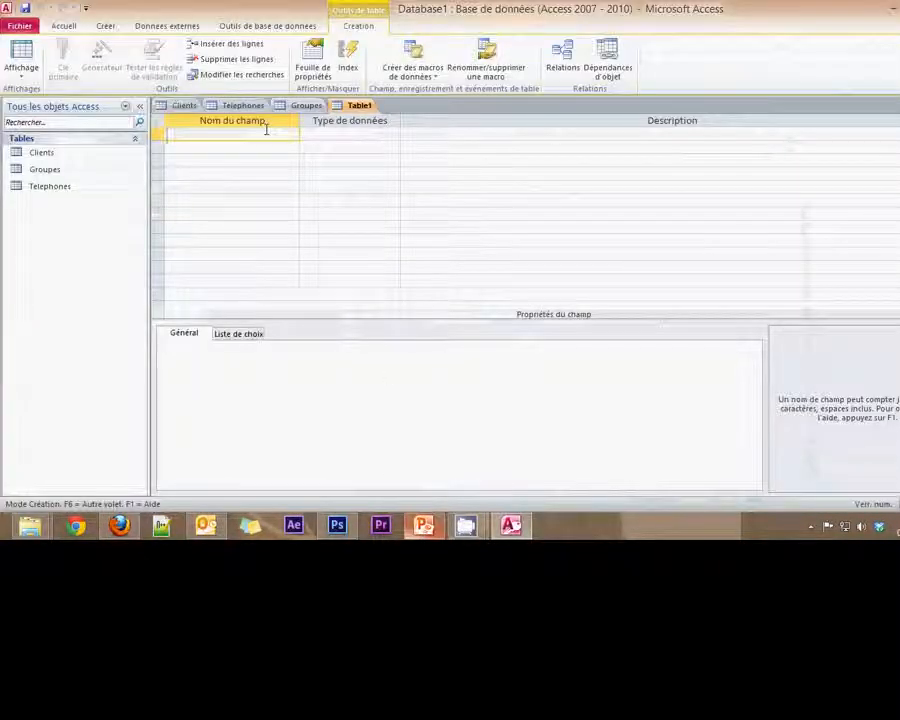
{"action": "type", "text": "id_mail"}
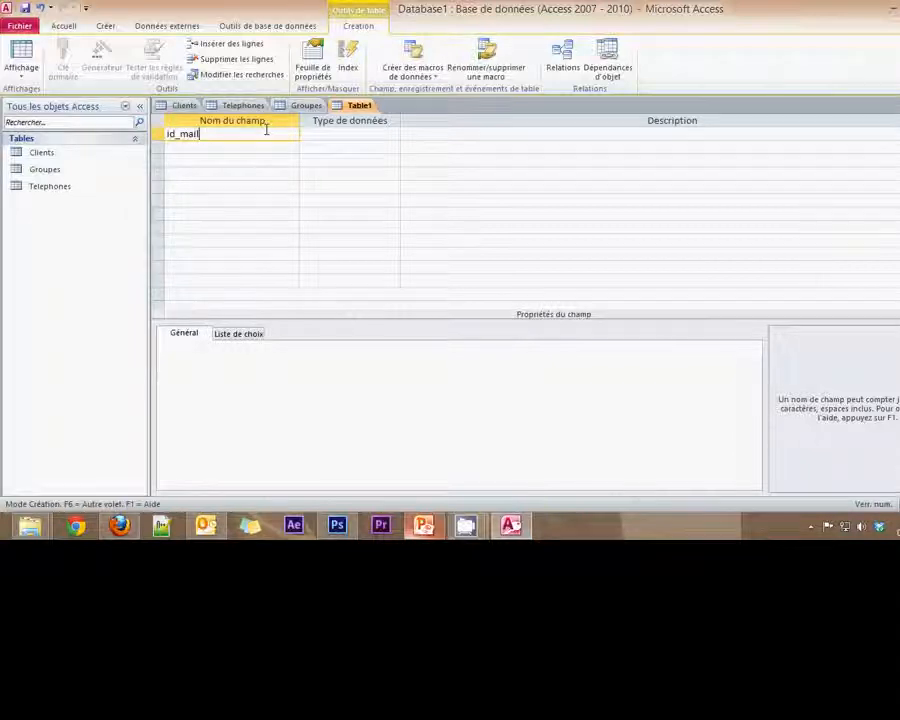
Complete the first field's name as id_mails and add the fields nom and objet below it
{"action": "type", "text": "s"}
{"action": "left_click", "coordinate": [242, 149]}
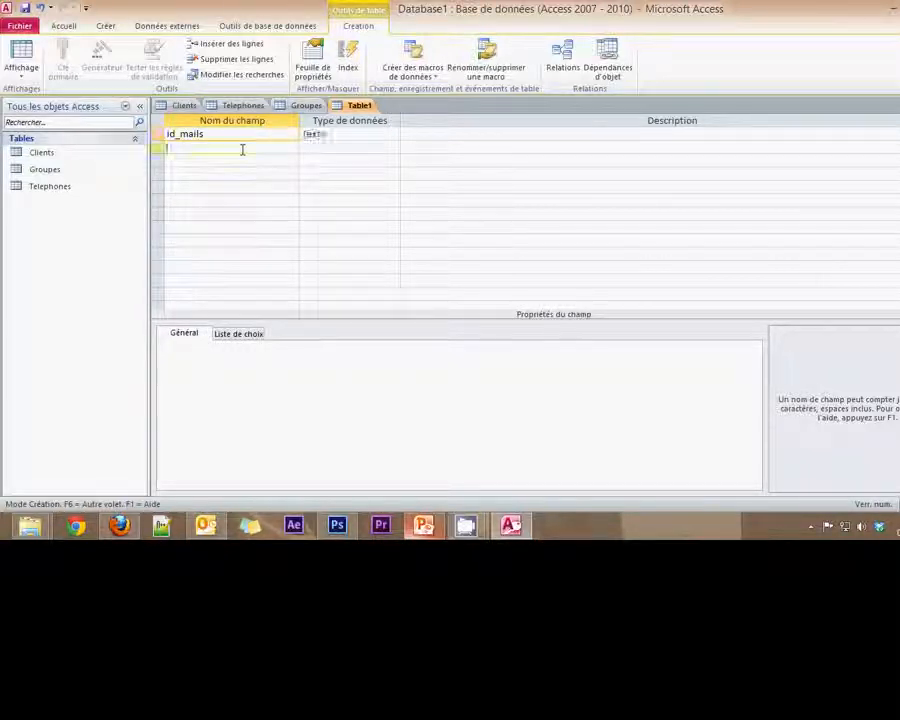
{"action": "type", "text": "nom"}
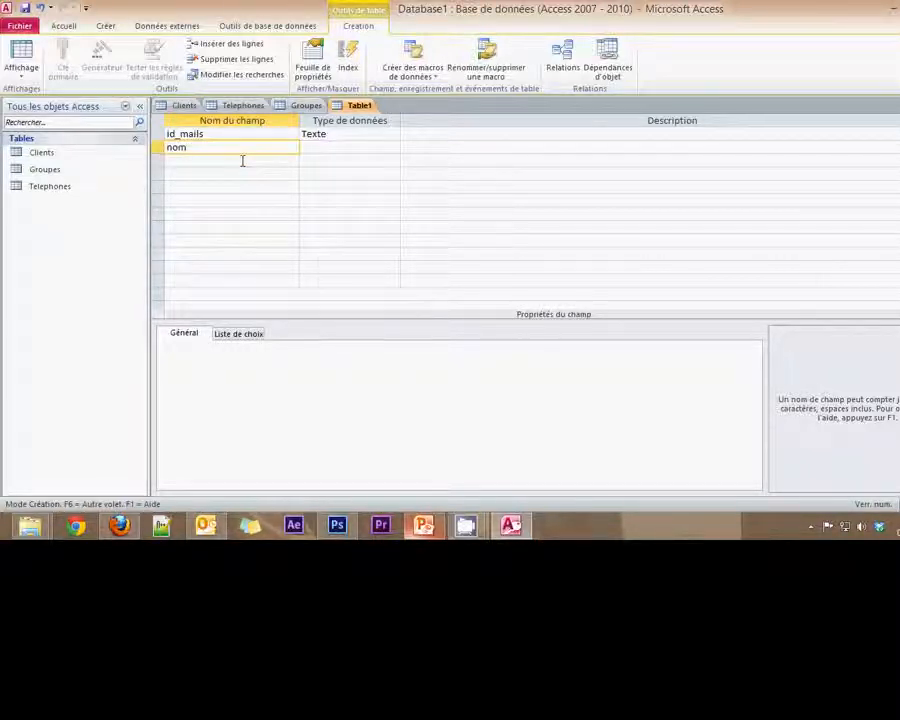
{"action": "left_click", "coordinate": [241, 161]}
{"action": "type", "text": "préet"}
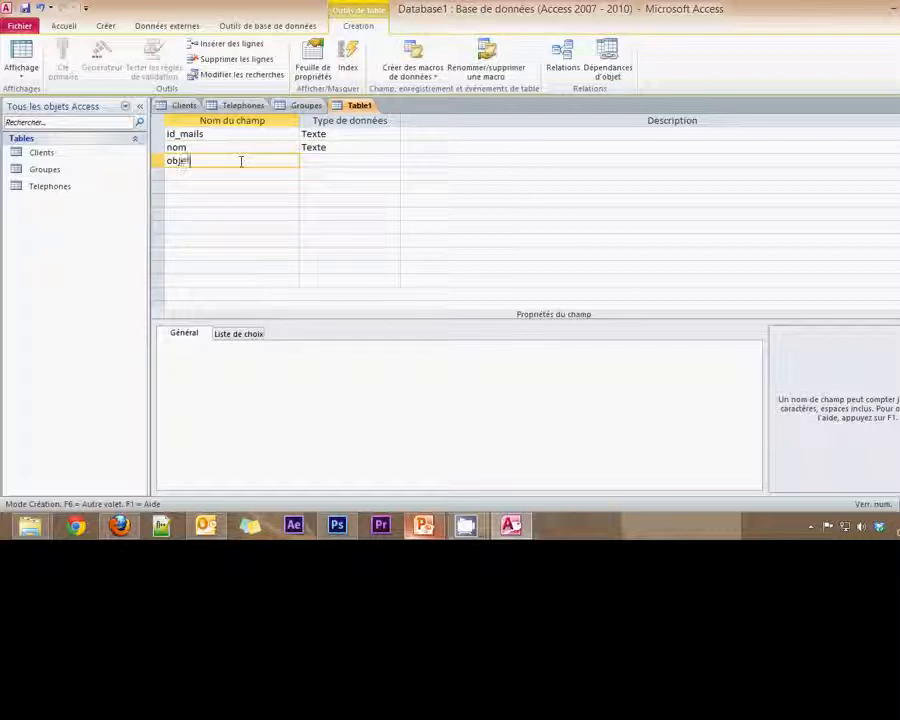
After consulting the Mails line of the MLD slide in PowerPoint, add the fields message and fichier_joint in Access
{"action": "left_click", "coordinate": [231, 173]}
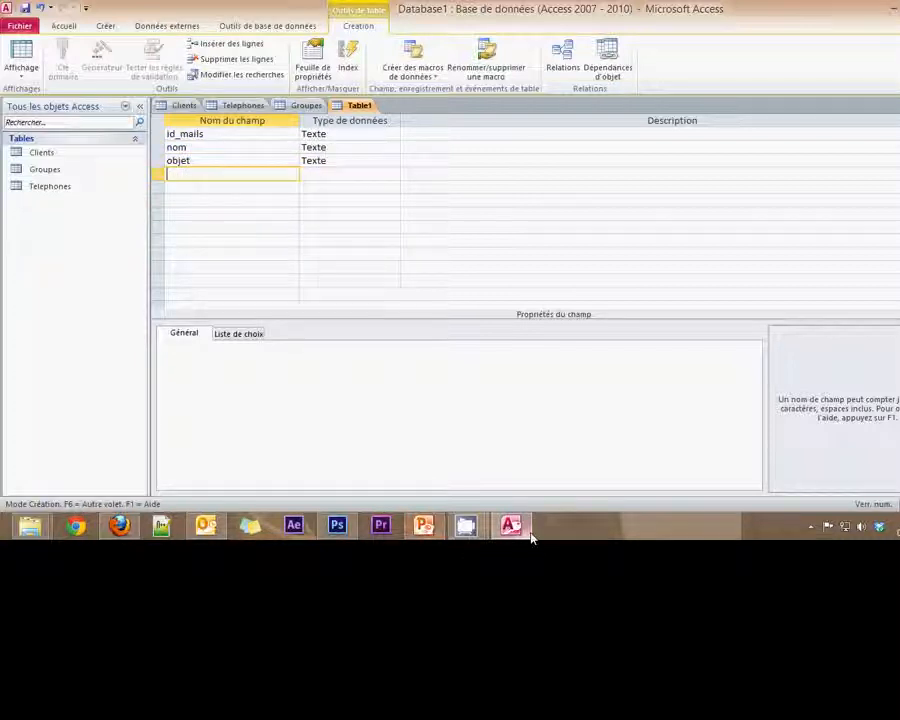
{"action": "left_click", "coordinate": [422, 525]}
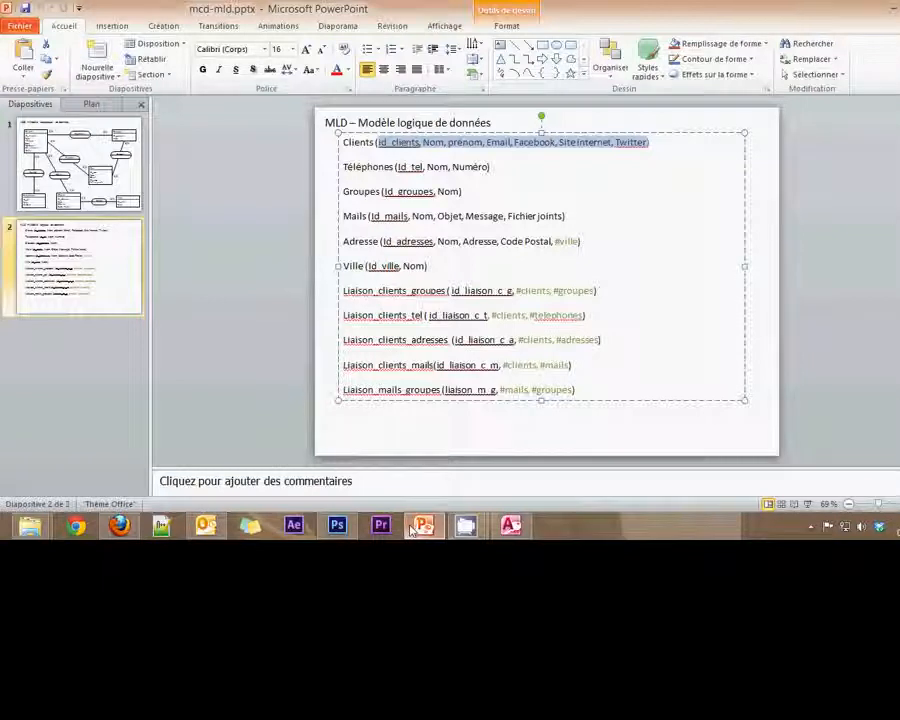
{"action": "left_click", "coordinate": [412, 528]}
{"action": "type", "text": "message"}
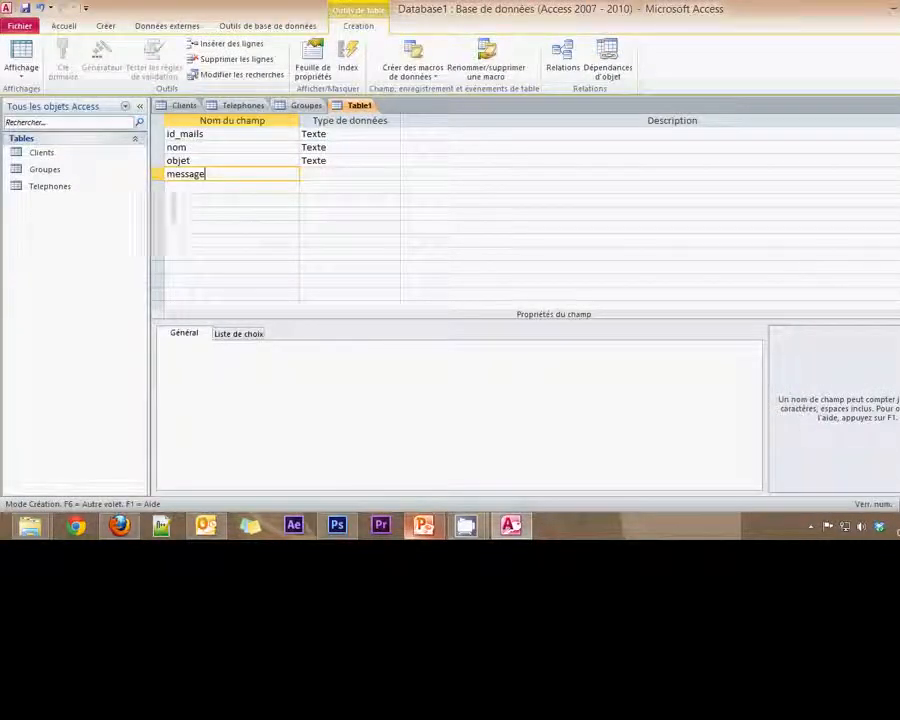
{"action": "left_click", "coordinate": [185, 185]}
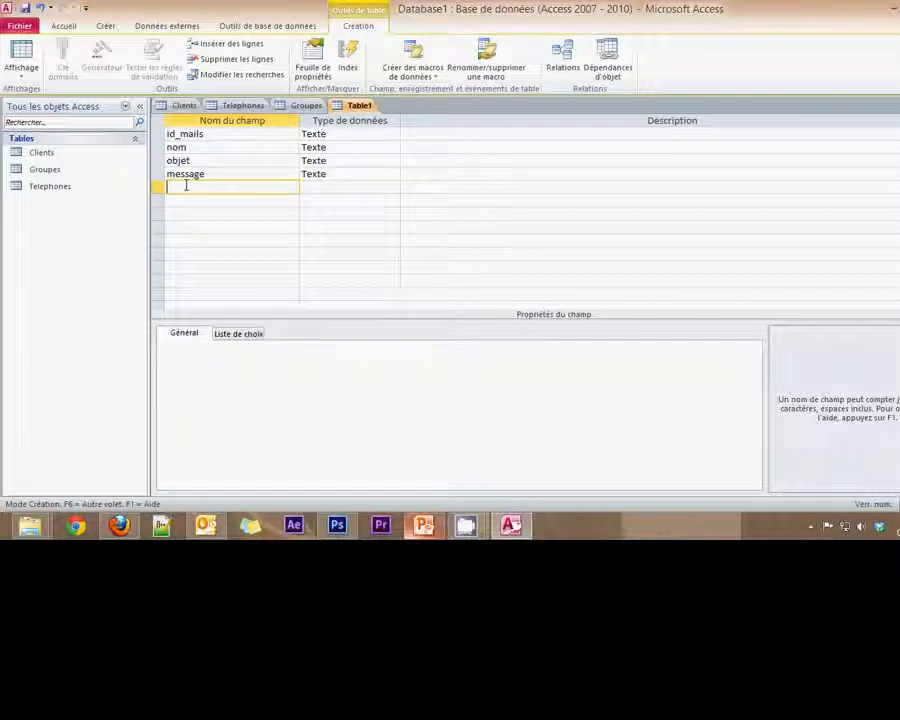
{"action": "type", "text": "fichier_joint"}
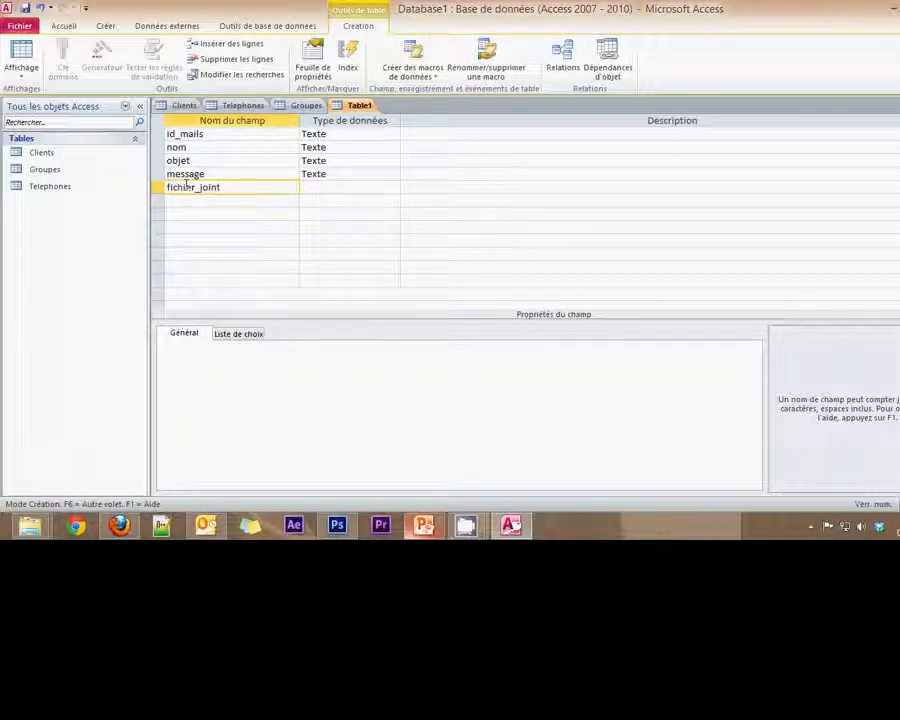
Capitalize the first letter of the field names so they read Message, Objet, Nom and Fichier_joint
{"action": "left_click", "coordinate": [169, 174]}
{"action": "key", "text": "Delete"}
{"action": "type", "text": "M"}
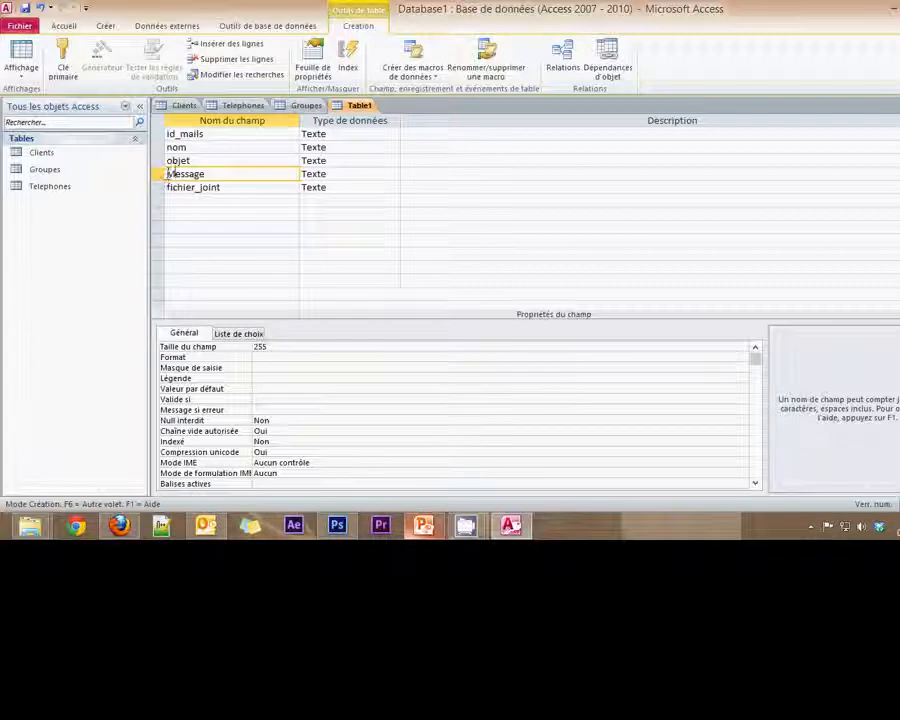
{"action": "left_click", "coordinate": [169, 160]}
{"action": "key", "text": "Delete"}
{"action": "type", "text": "O"}
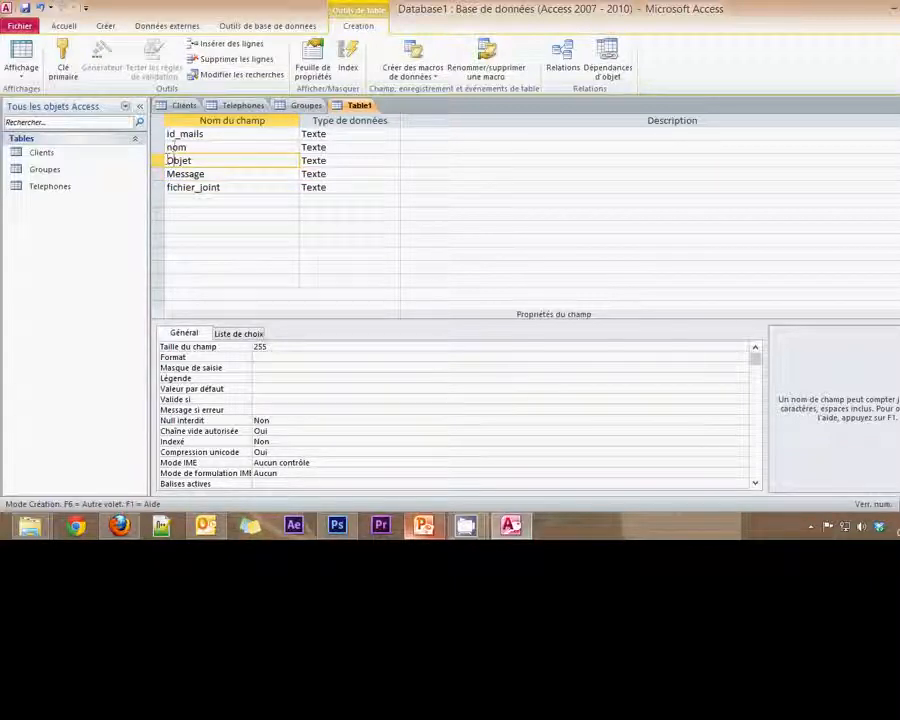
{"action": "left_click", "coordinate": [166, 147]}
{"action": "key", "text": "Delete"}
{"action": "type", "text": "N"}
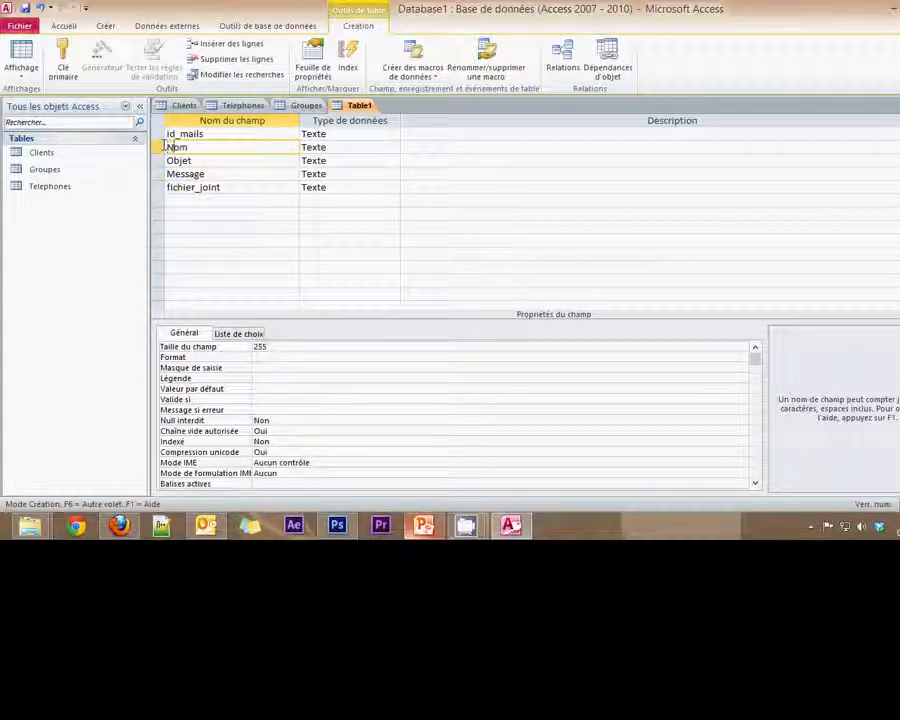
{"action": "left_click", "coordinate": [168, 134]}
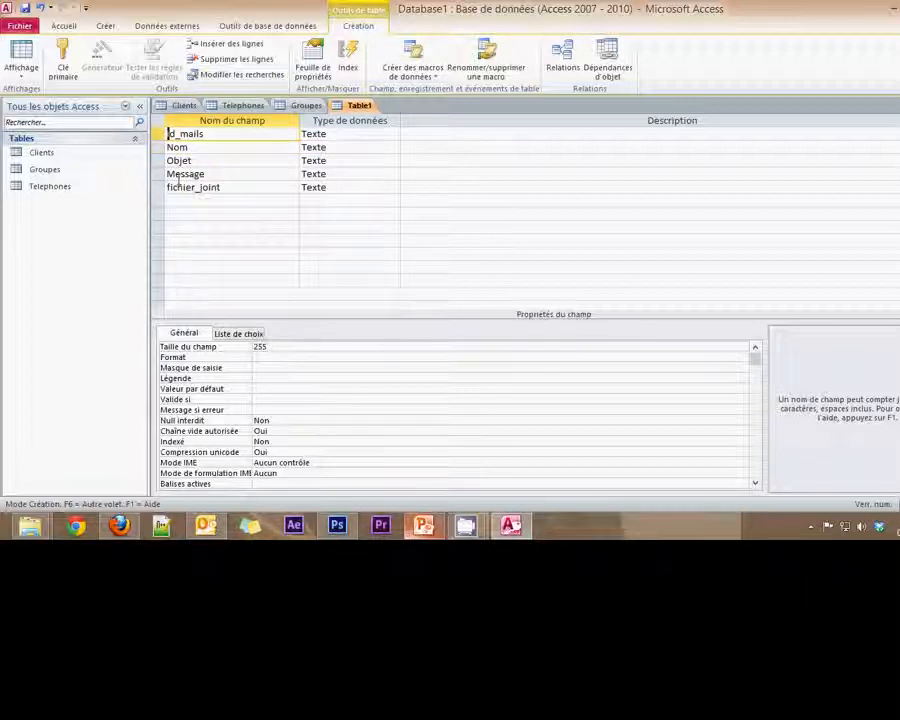
{"action": "left_click", "coordinate": [167, 187]}
{"action": "key", "text": "Delete"}
{"action": "type", "text": "F"}
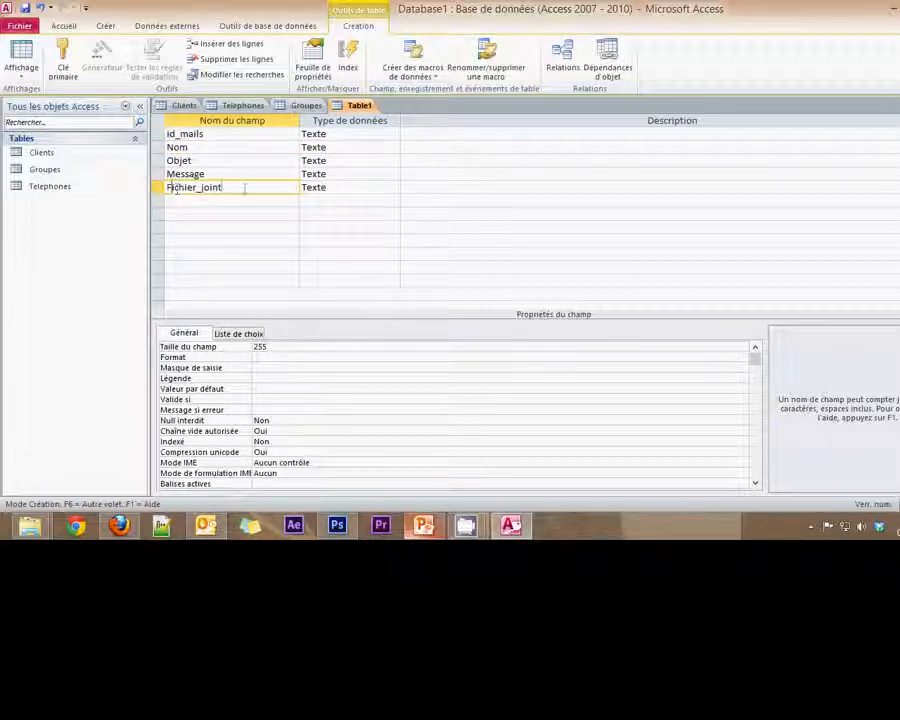
Set the id_mails field's data type to NuméroAuto and define it as the primary key
{"action": "left_click", "coordinate": [334, 133]}
{"action": "left_click", "coordinate": [393, 133]}
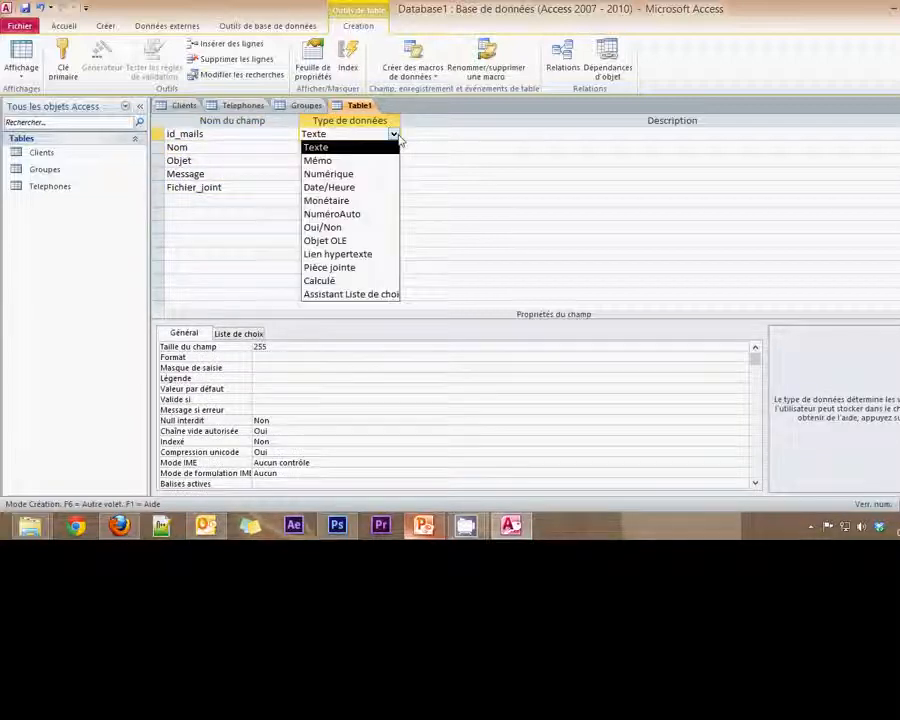
{"action": "left_click", "coordinate": [333, 214]}
{"action": "left_click", "coordinate": [63, 60]}
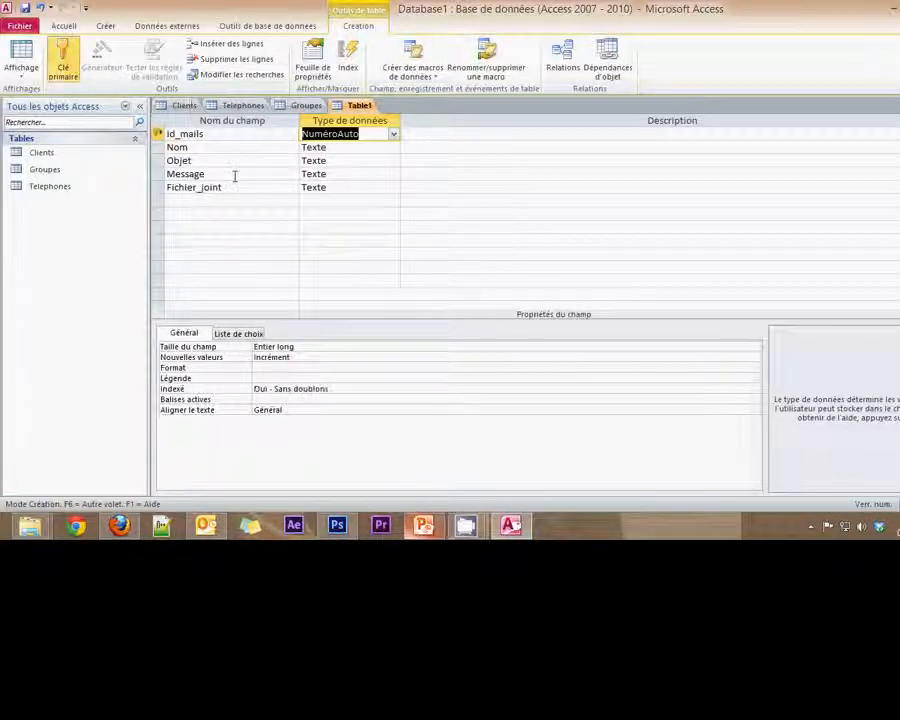
Set the data type of the Message field to Mémo and of the Fichier_joint field to Pièce jointe
{"action": "left_click", "coordinate": [327, 173]}
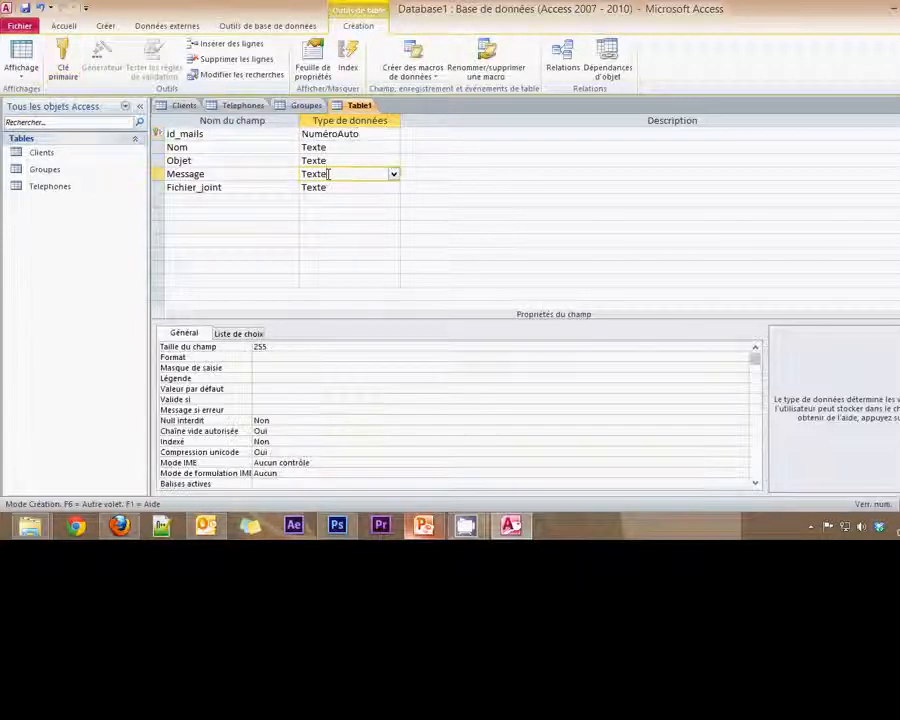
{"action": "left_click", "coordinate": [393, 174]}
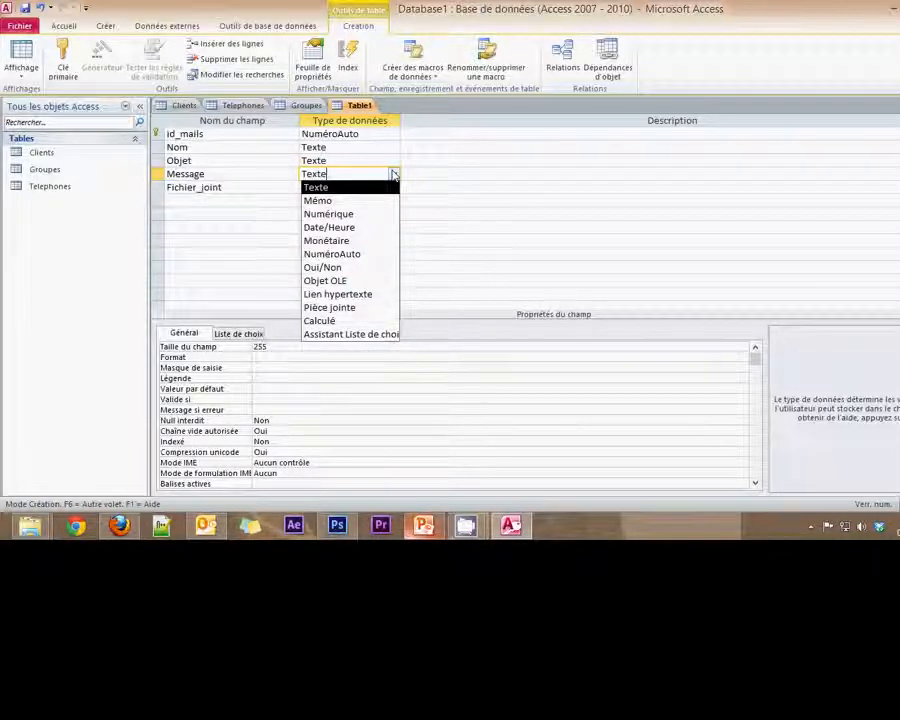
{"action": "left_click", "coordinate": [324, 202]}
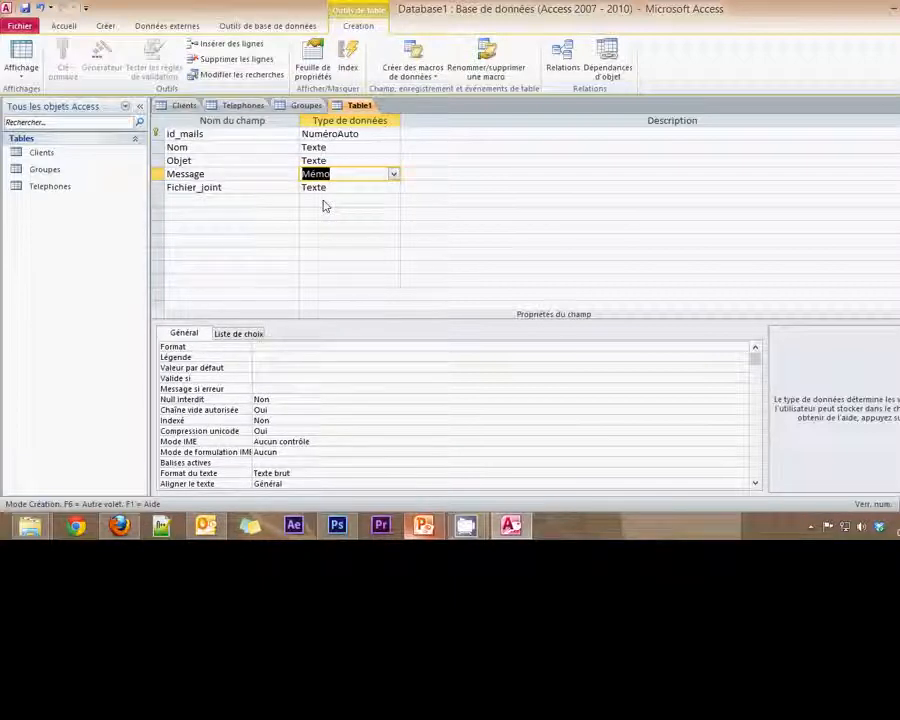
{"action": "left_click", "coordinate": [336, 187]}
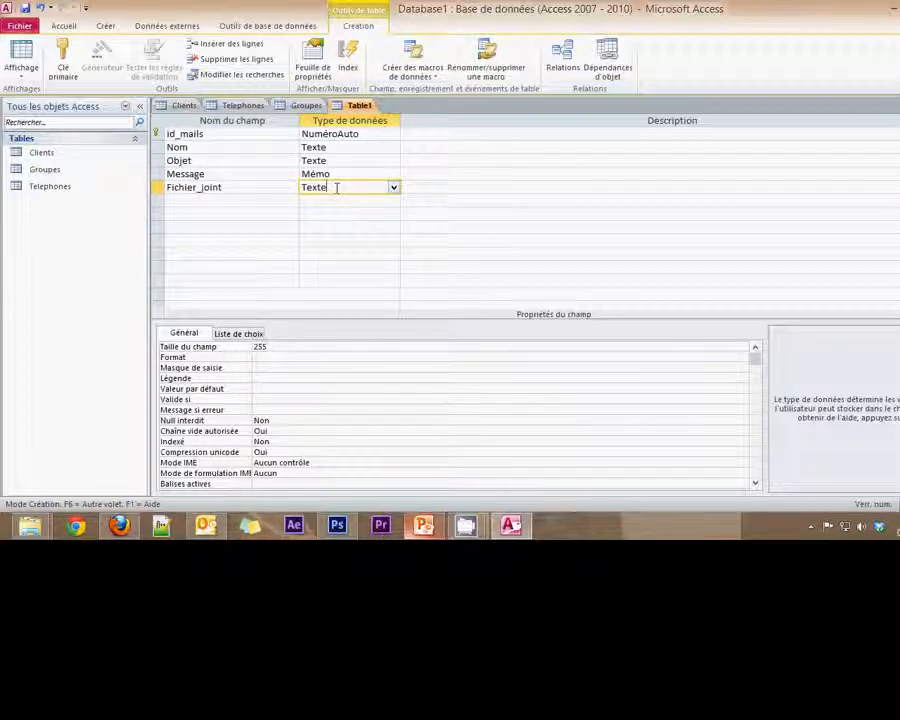
{"action": "left_click", "coordinate": [394, 189]}
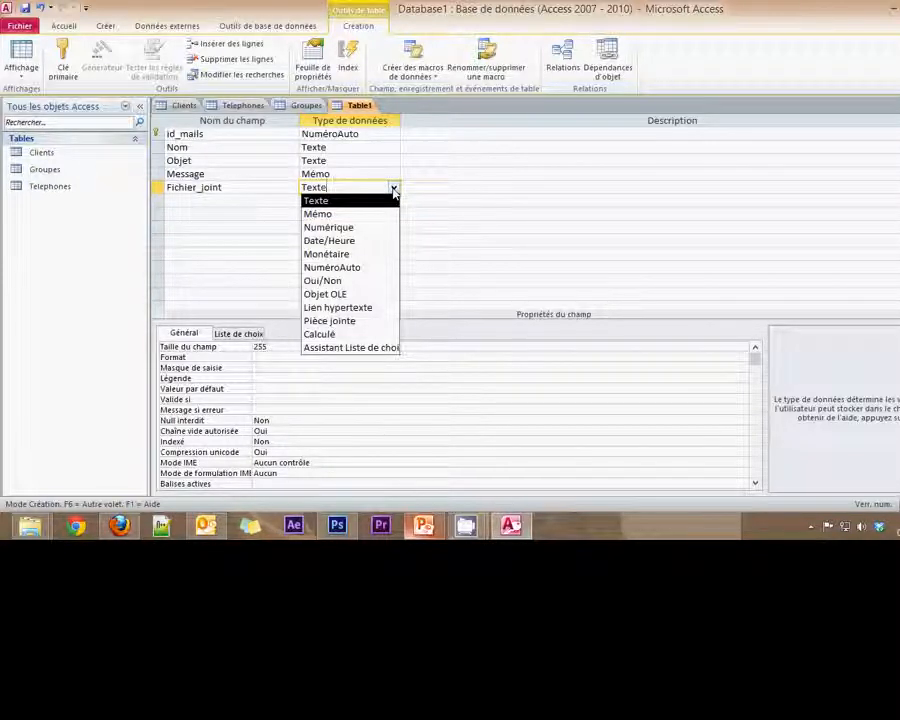
{"action": "left_click", "coordinate": [345, 322]}
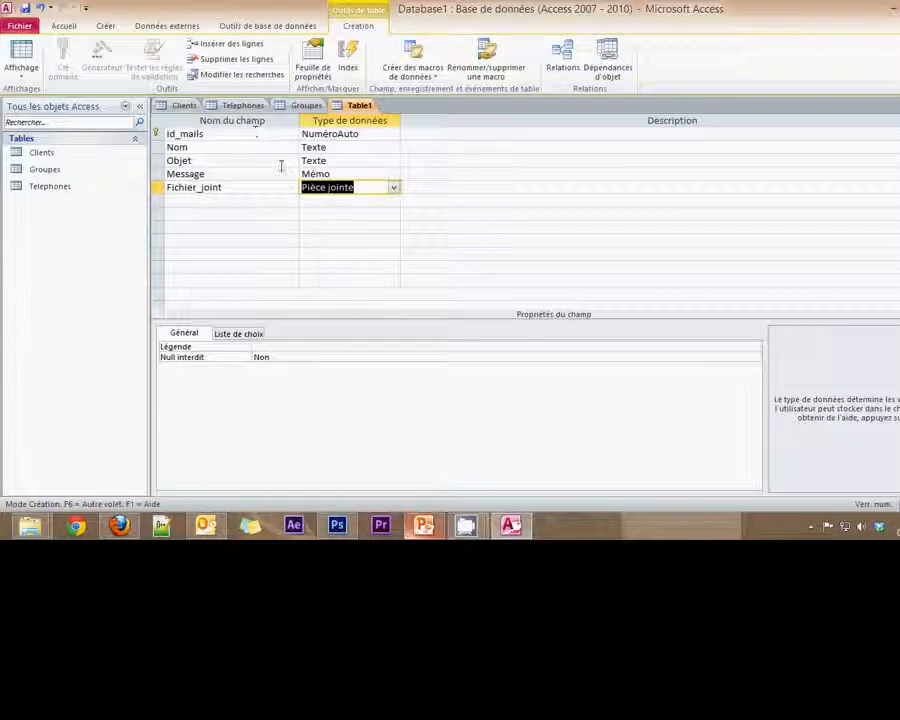
Save the new table under the name Mails, checking the table name on the MLD slide in PowerPoint
{"action": "key", "text": "ctrl+s"}
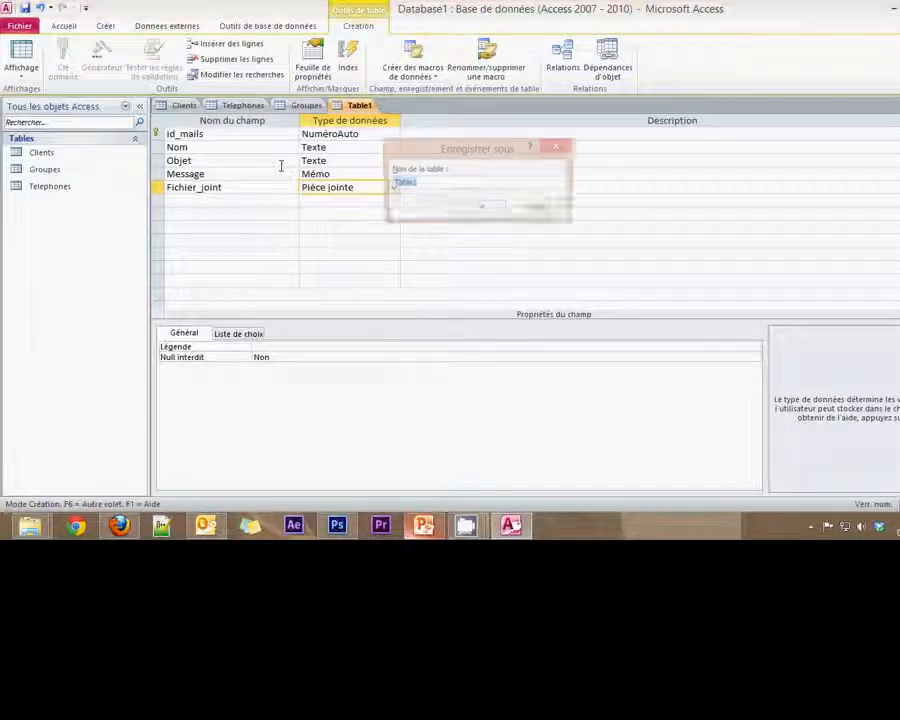
{"action": "type", "text": "Mails"}
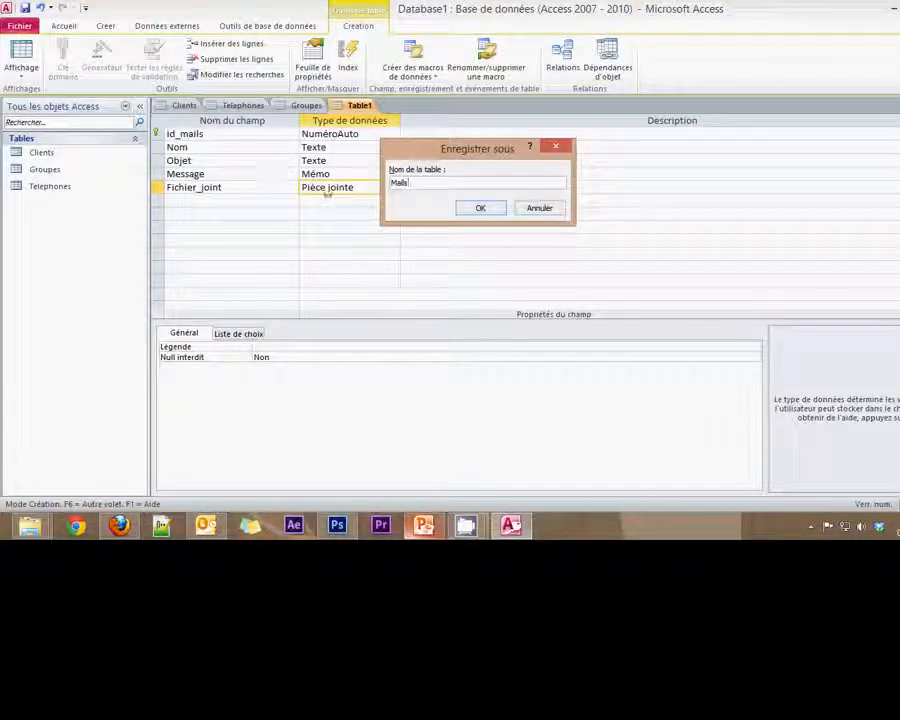
{"action": "left_click", "coordinate": [434, 530]}
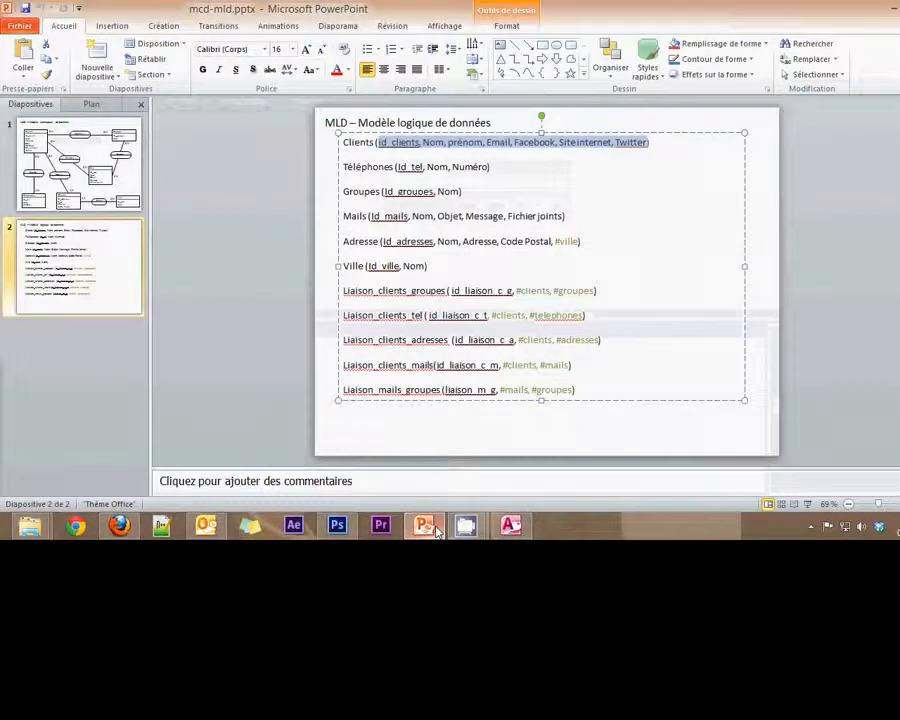
{"action": "left_click", "coordinate": [434, 530]}
{"action": "type", "text": "ils"}
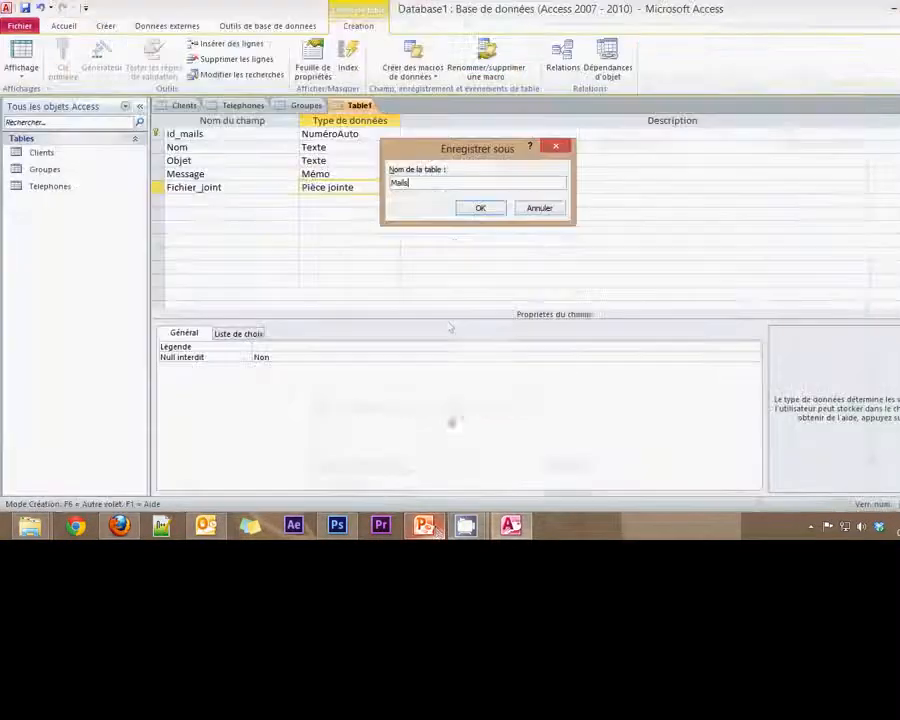
{"action": "left_click", "coordinate": [478, 209]}
Create another table in design mode and, after consulting the Adresse line of the PowerPoint MLD slide, add the fields id_adresses and Nom in Access
{"action": "left_click", "coordinate": [105, 26]}
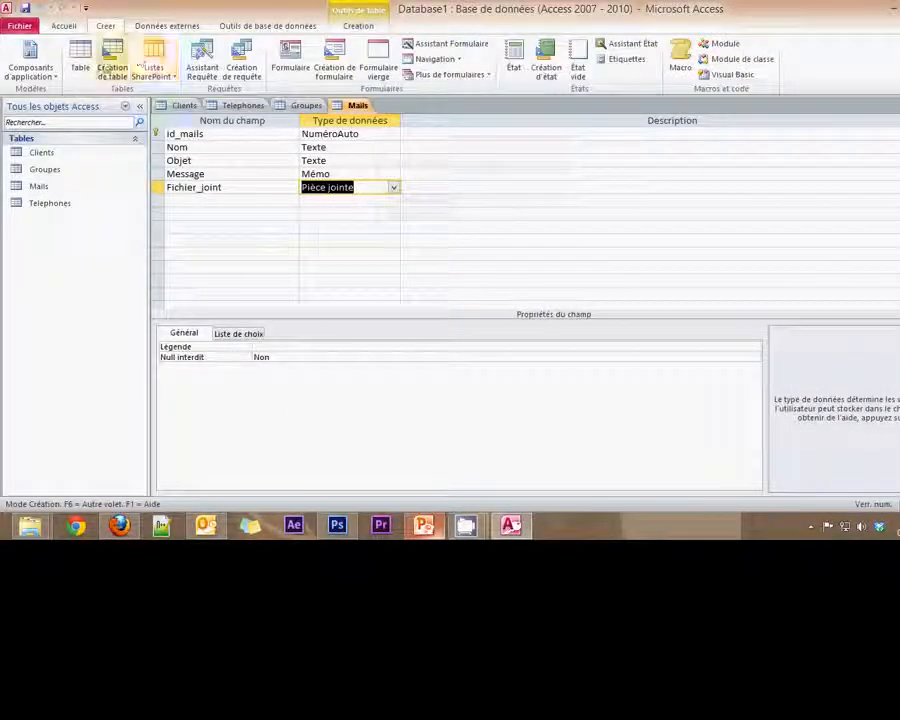
{"action": "left_click", "coordinate": [101, 67]}
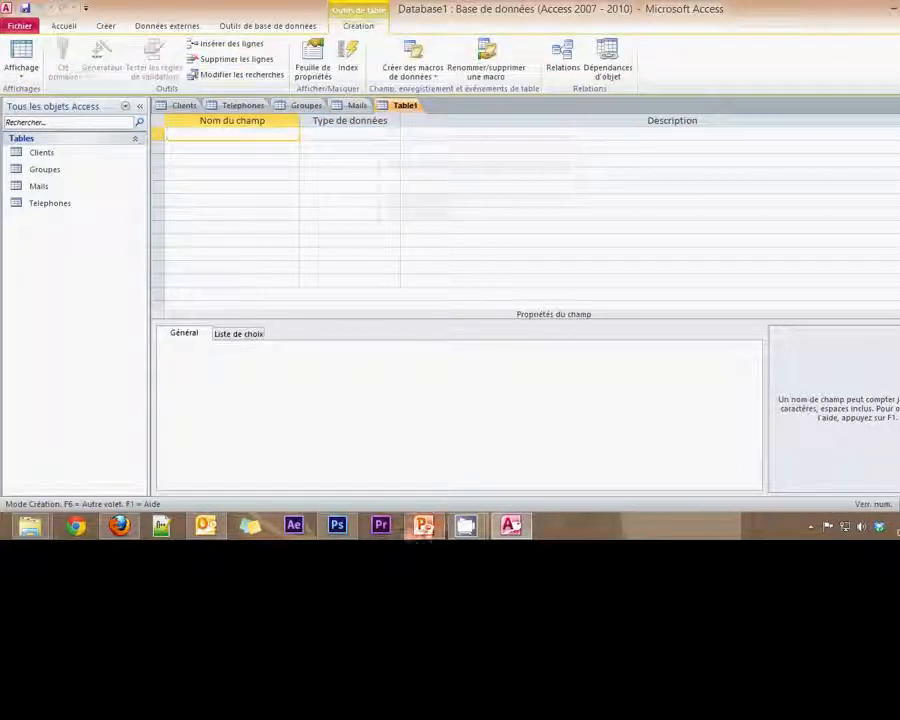
{"action": "left_click", "coordinate": [437, 530]}
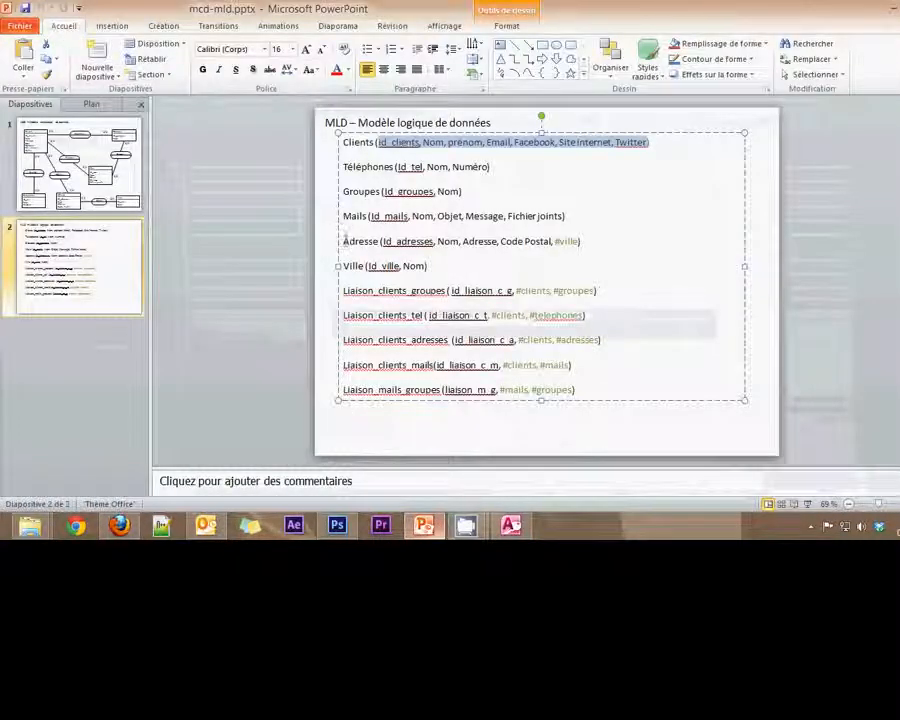
{"action": "left_click_drag", "start_coordinate": [341, 240], "coordinate": [578, 240]}
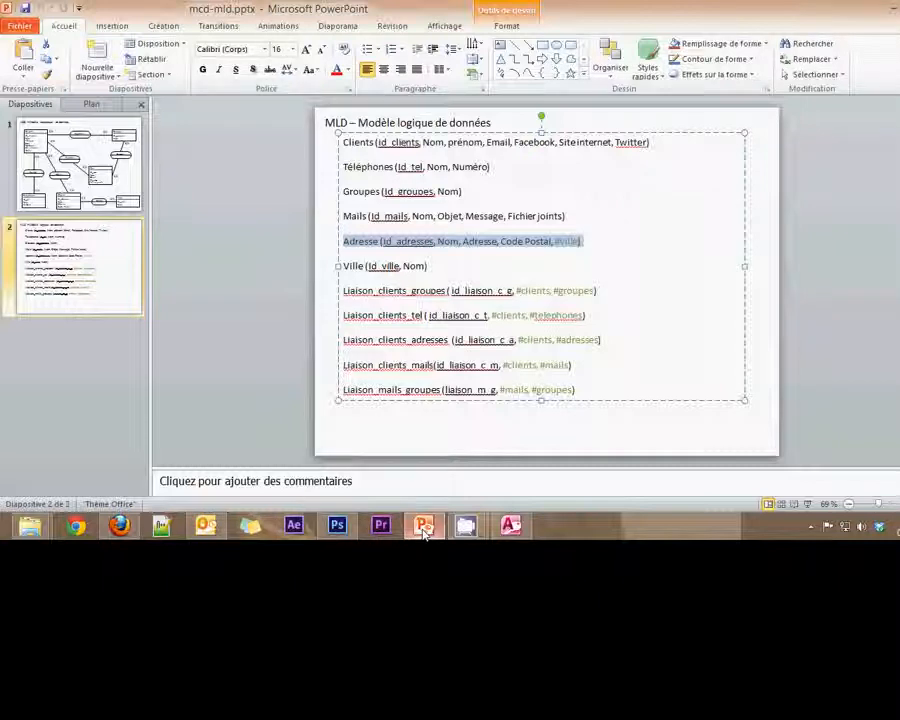
{"action": "left_click", "coordinate": [510, 525]}
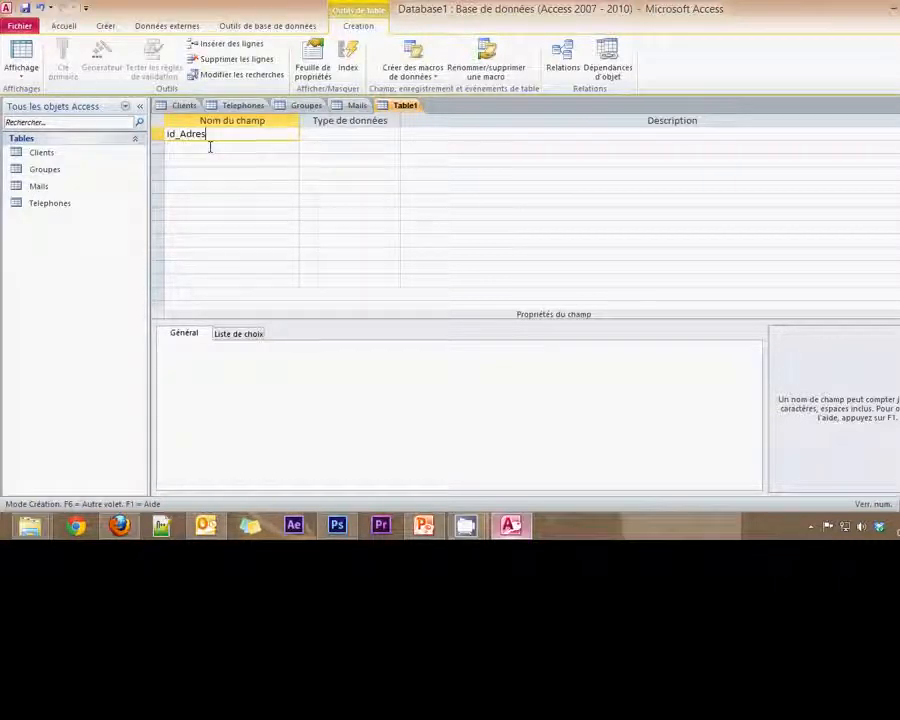
{"action": "key", "text": "BackSpace"}
{"action": "key", "text": "BackSpace"}
{"action": "type", "text": "adresses"}
{"action": "key", "text": "Down"}
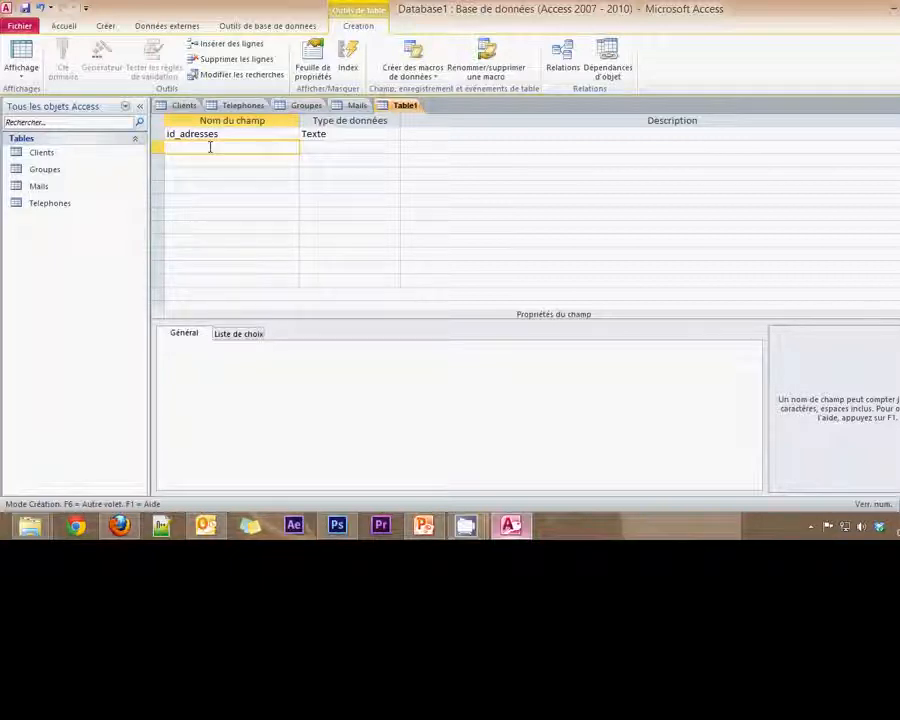
{"action": "key", "text": "Down"}
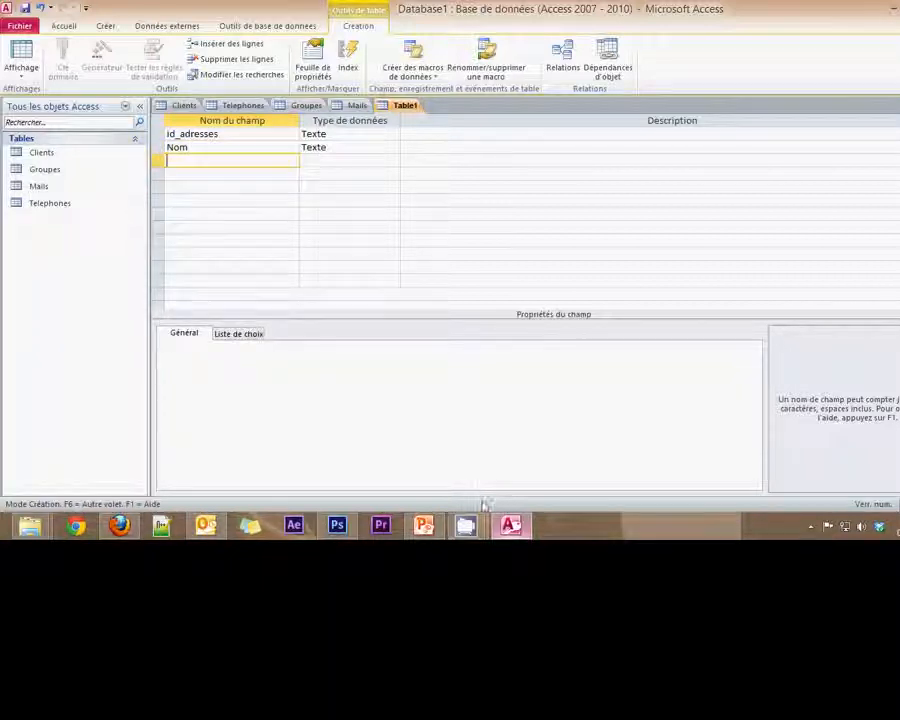
Check the MLD slide in PowerPoint again and add the field Adresse to the new table in Access
{"action": "left_click", "coordinate": [422, 526]}
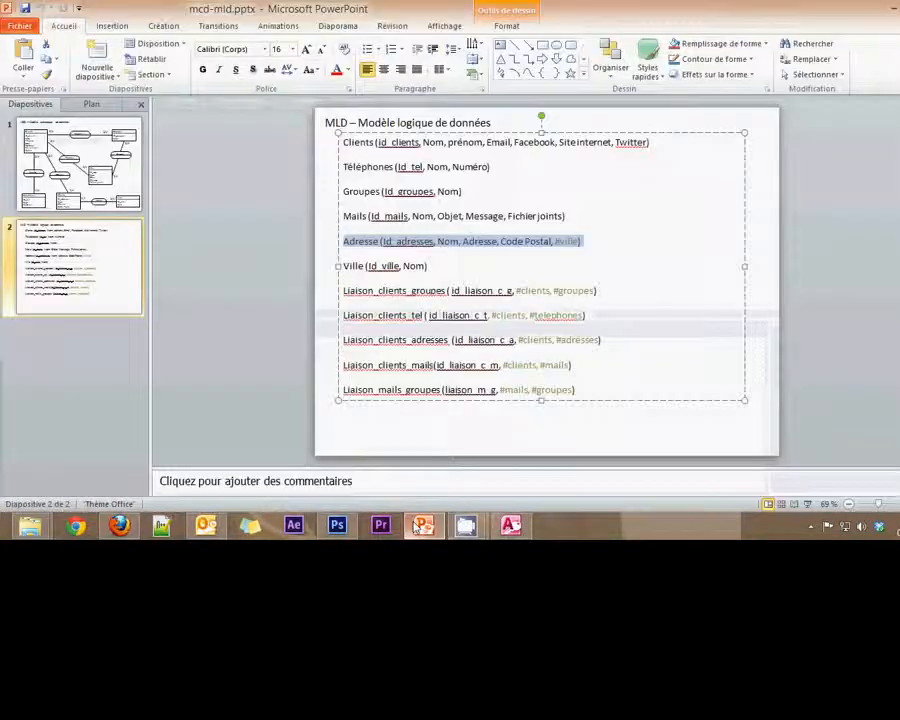
{"action": "left_click", "coordinate": [415, 528]}
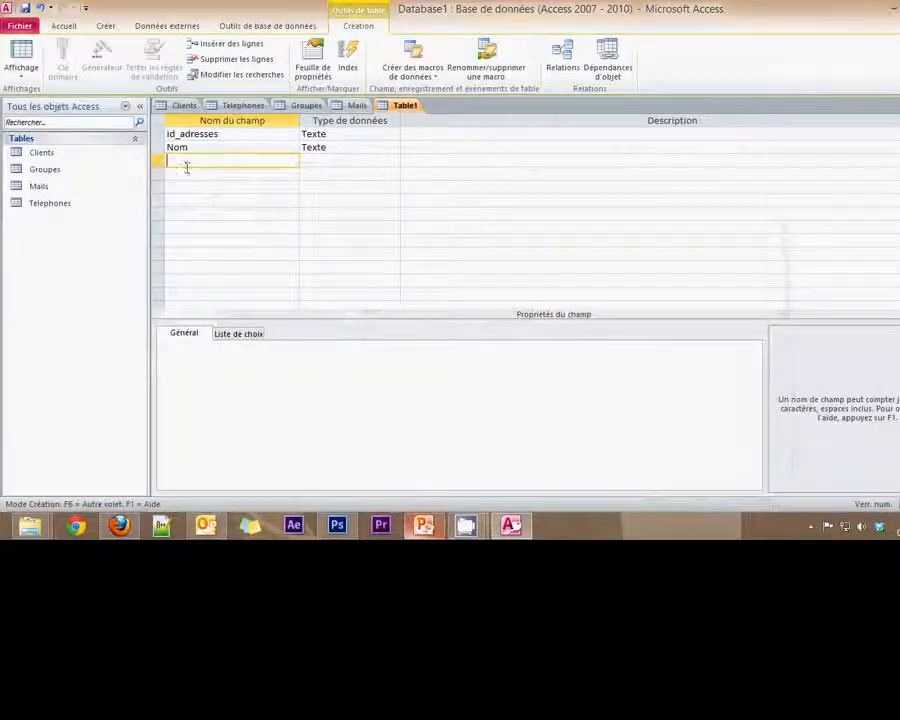
{"action": "type", "text": "Adresse"}
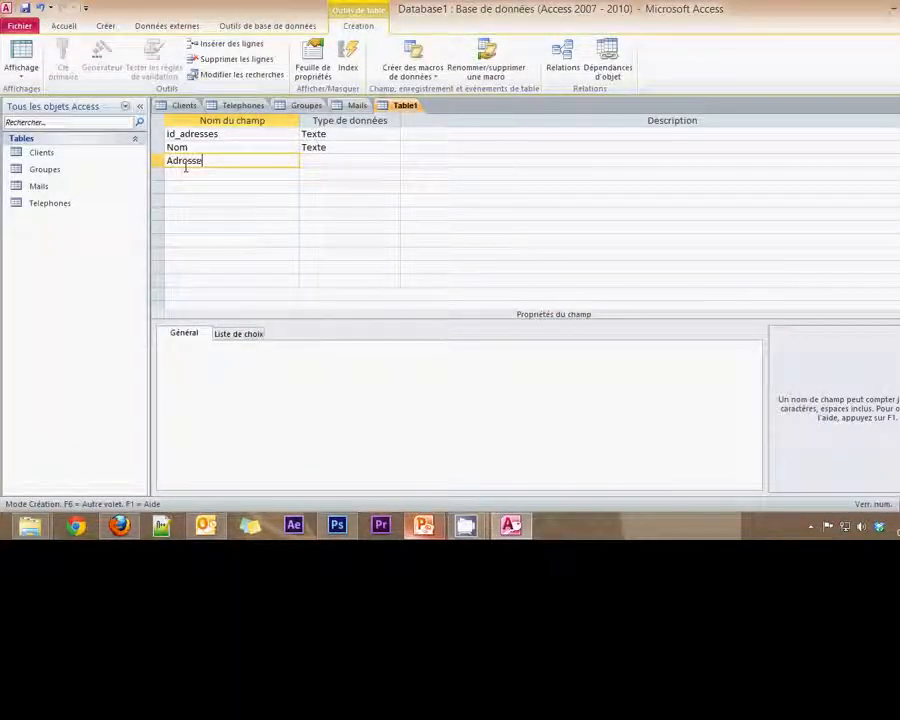
Add the fields Code Postal and Ville to the new table in Access, checking the MLD slide in PowerPoint in between
{"action": "key", "text": "Down"}
{"action": "type", "text": "Code"}
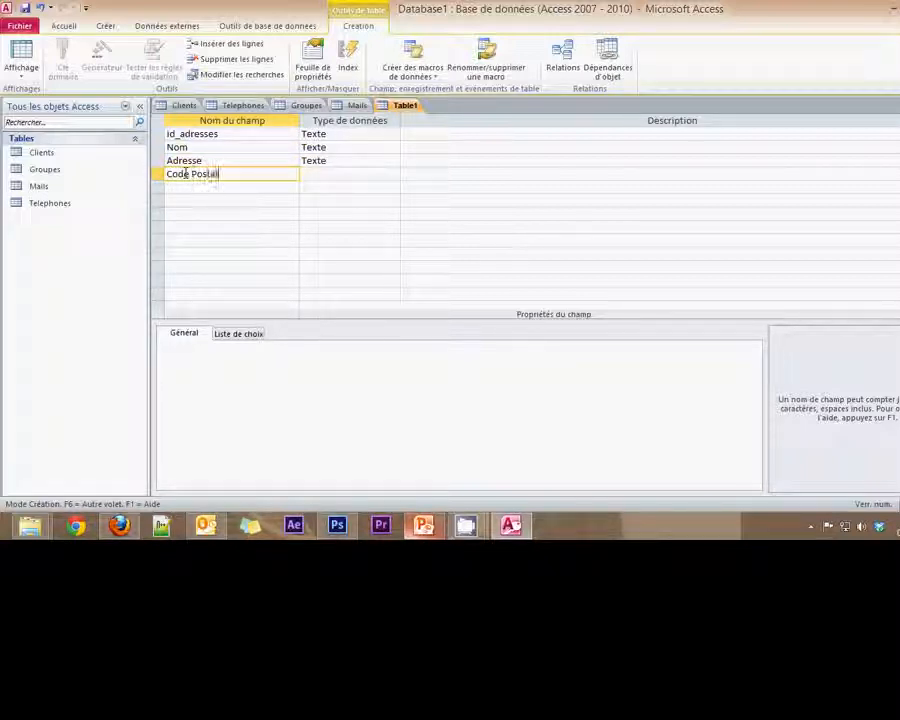
{"action": "type", "text": " Postal"}
{"action": "key", "text": "Down"}
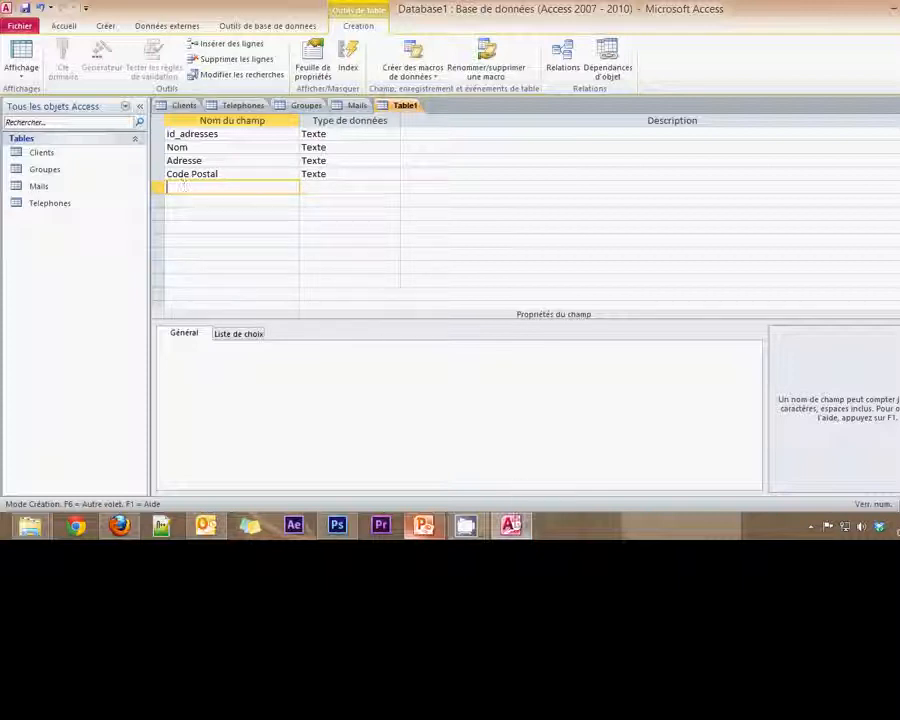
{"action": "left_click", "coordinate": [424, 525]}
{"action": "left_click", "coordinate": [432, 523]}
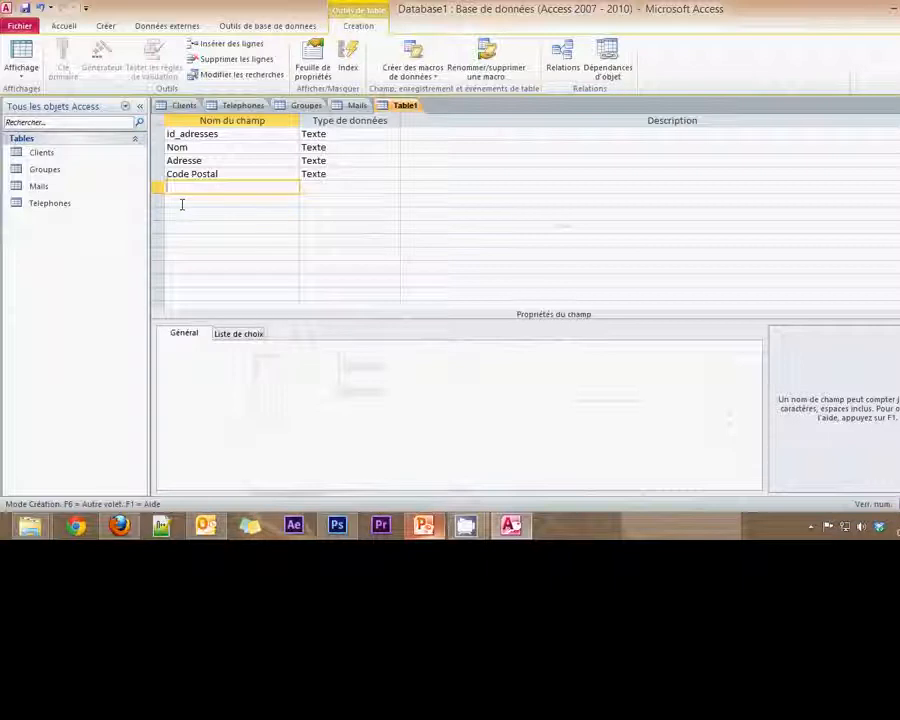
{"action": "type", "text": "Ville"}
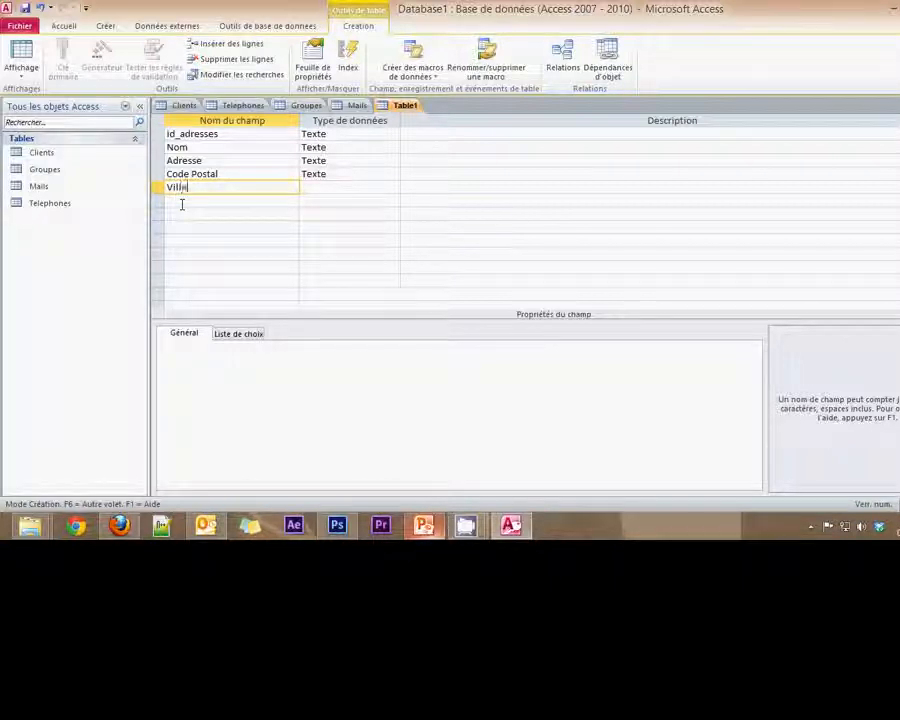
{"action": "key", "text": "Tab"}
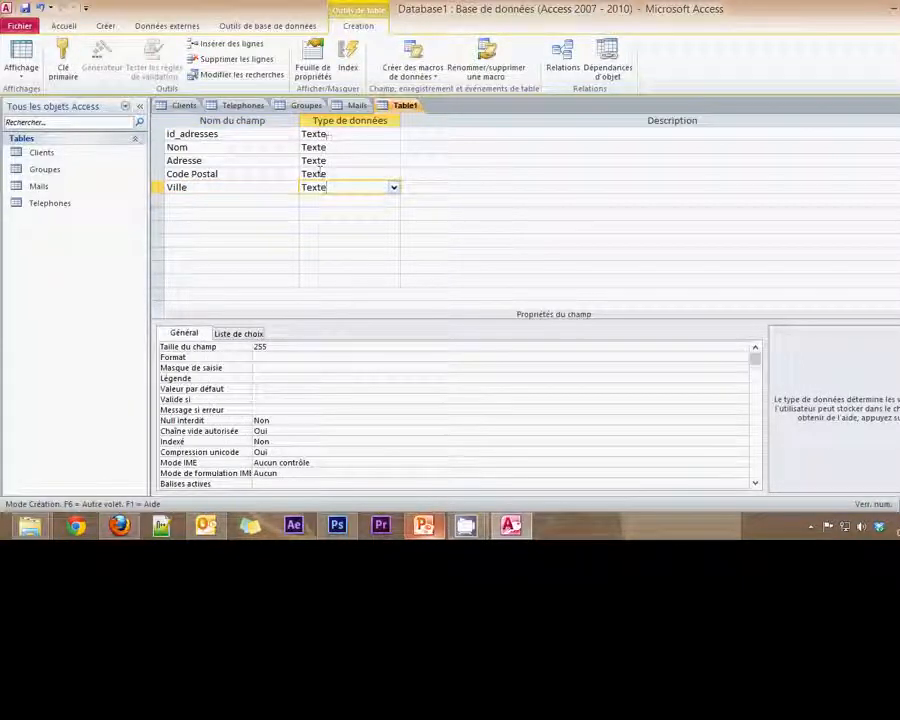
Set the data type of id_adresses to NuméroAuto and make it the primary key
{"action": "left_click", "coordinate": [393, 137]}
{"action": "left_click", "coordinate": [393, 137]}
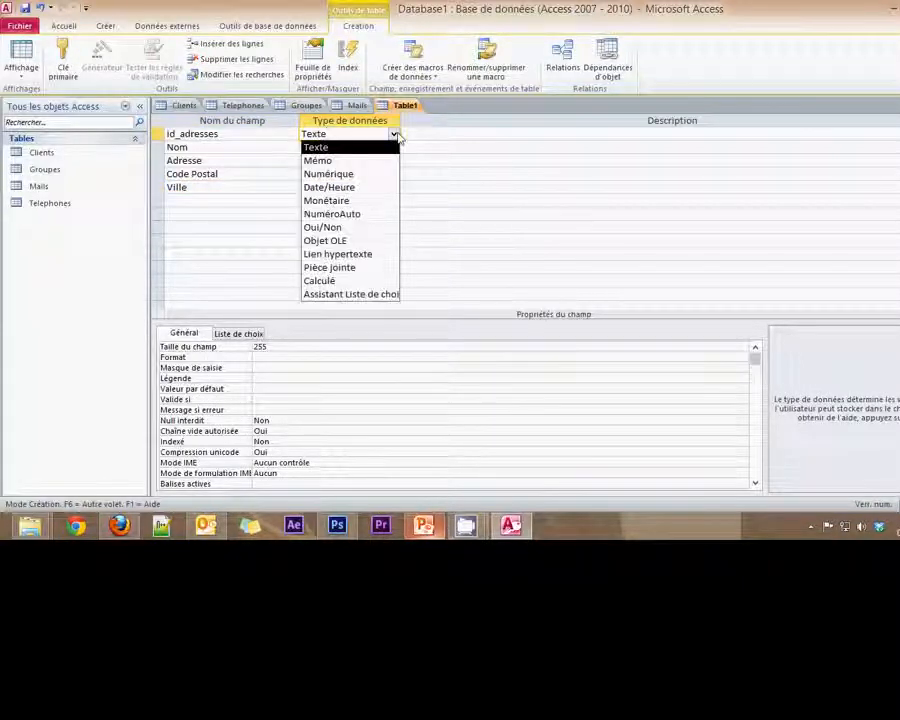
{"action": "left_click", "coordinate": [333, 212]}
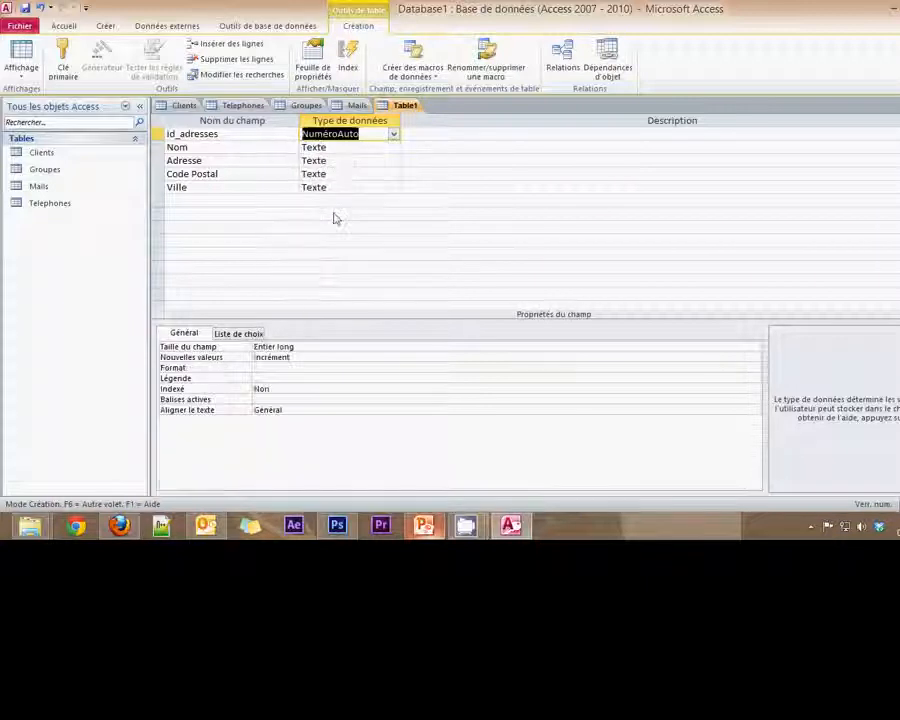
{"action": "left_click", "coordinate": [60, 64]}
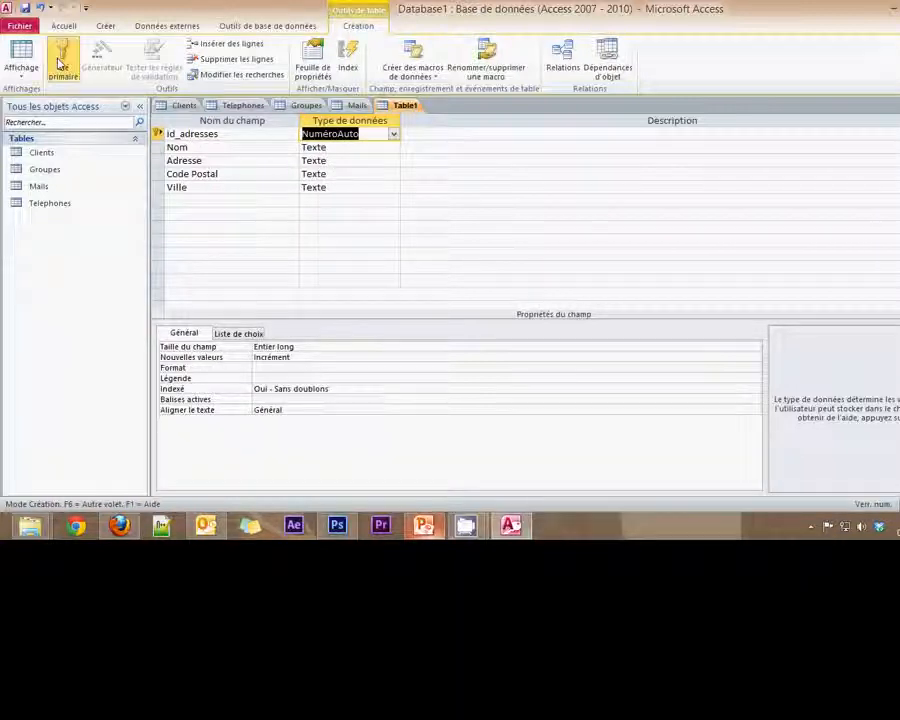
Start the input mask wizard for the Code Postal field and save the table under the name Adresses
{"action": "left_click", "coordinate": [334, 174]}
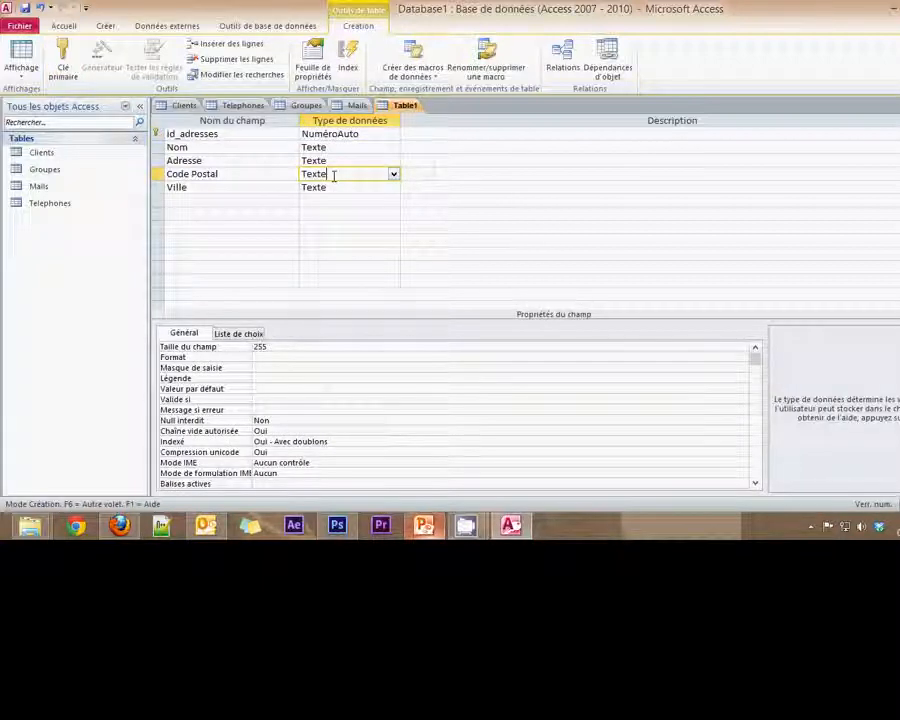
{"action": "left_click", "coordinate": [259, 367]}
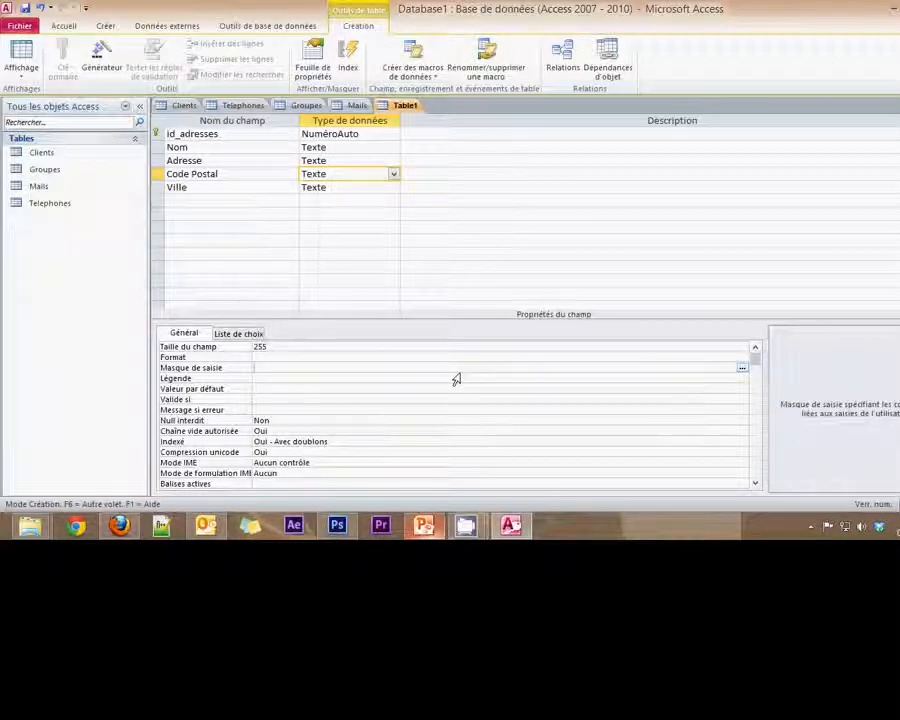
{"action": "left_click", "coordinate": [742, 368]}
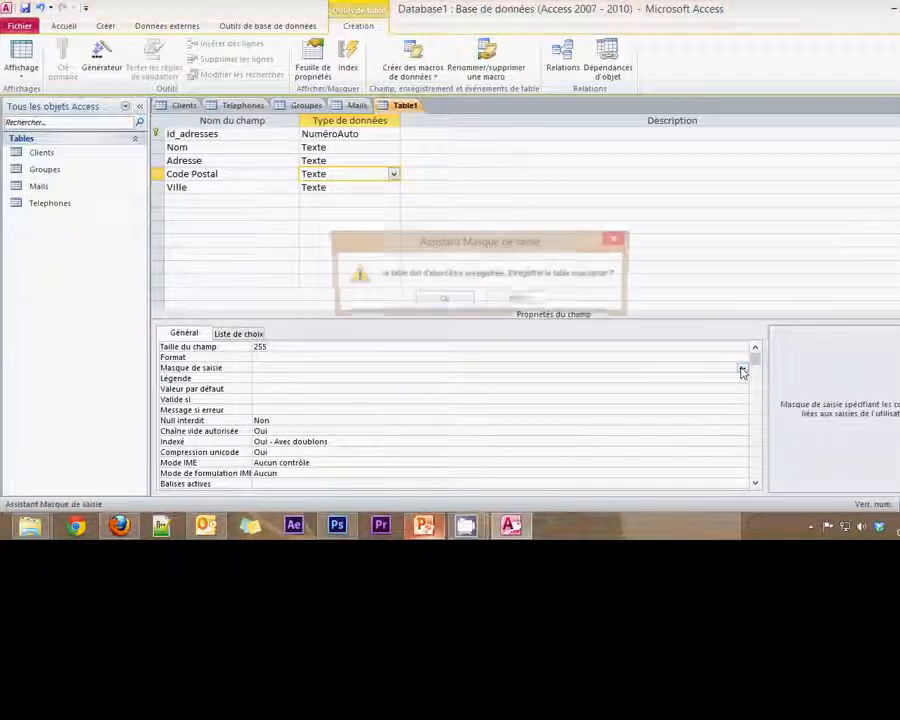
{"action": "left_click", "coordinate": [458, 297]}
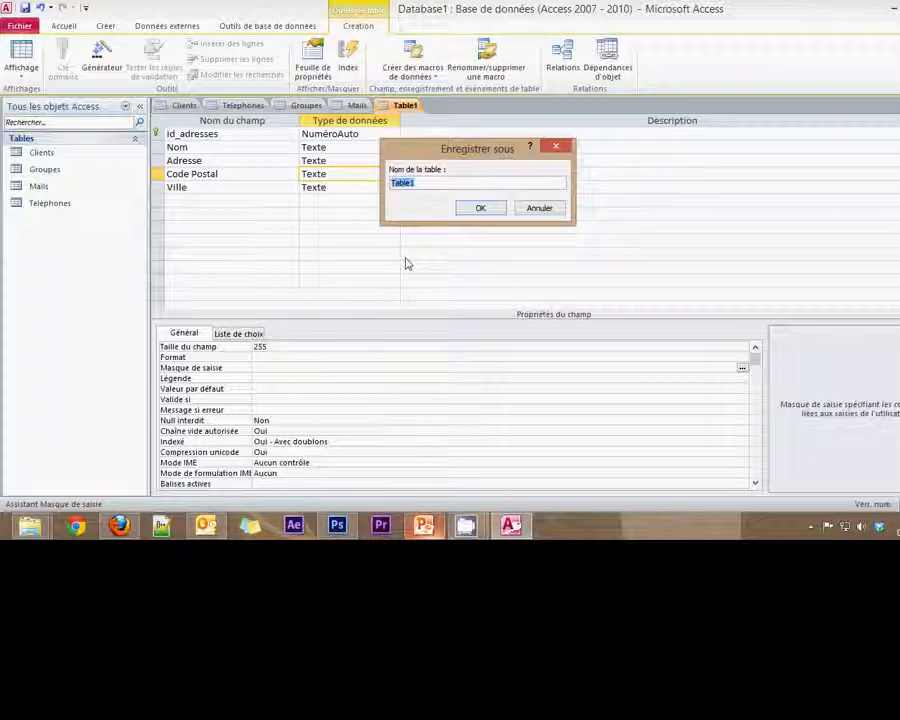
{"action": "type", "text": "A"}
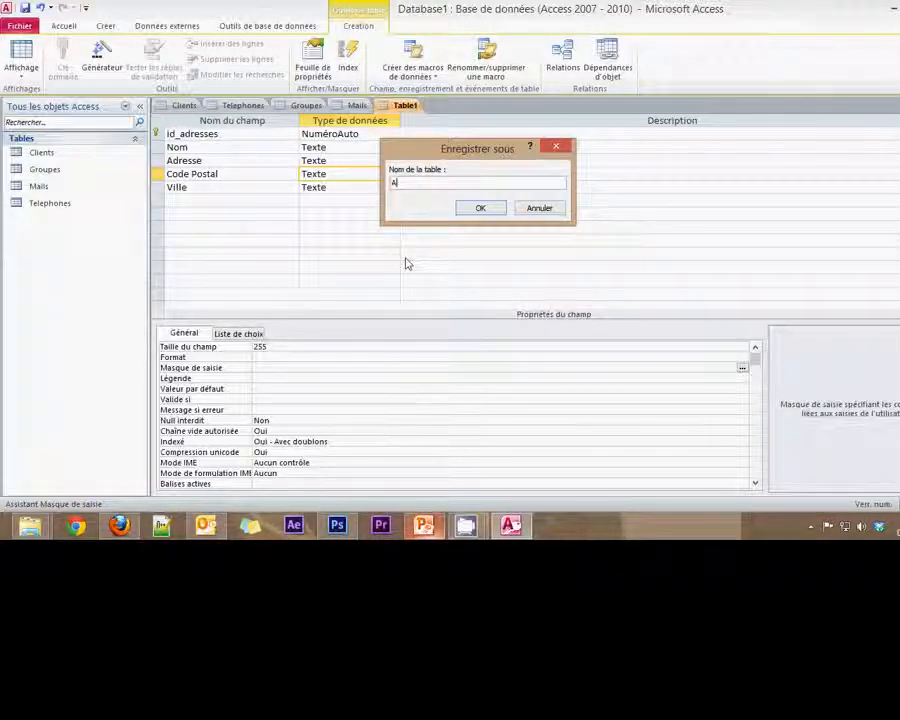
{"action": "type", "text": "dresses"}
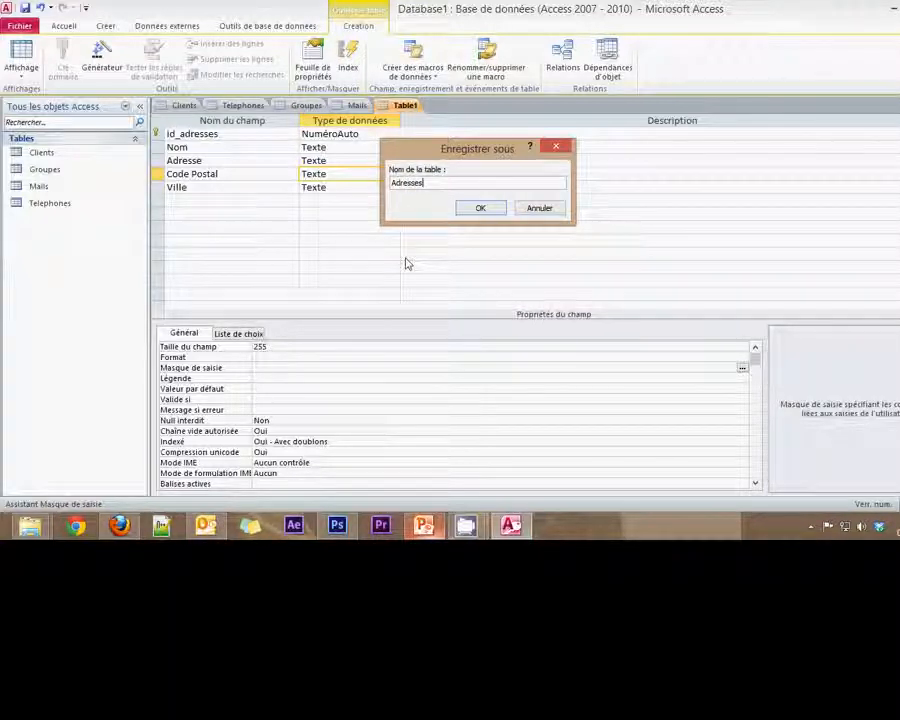
{"action": "left_click", "coordinate": [480, 208]}
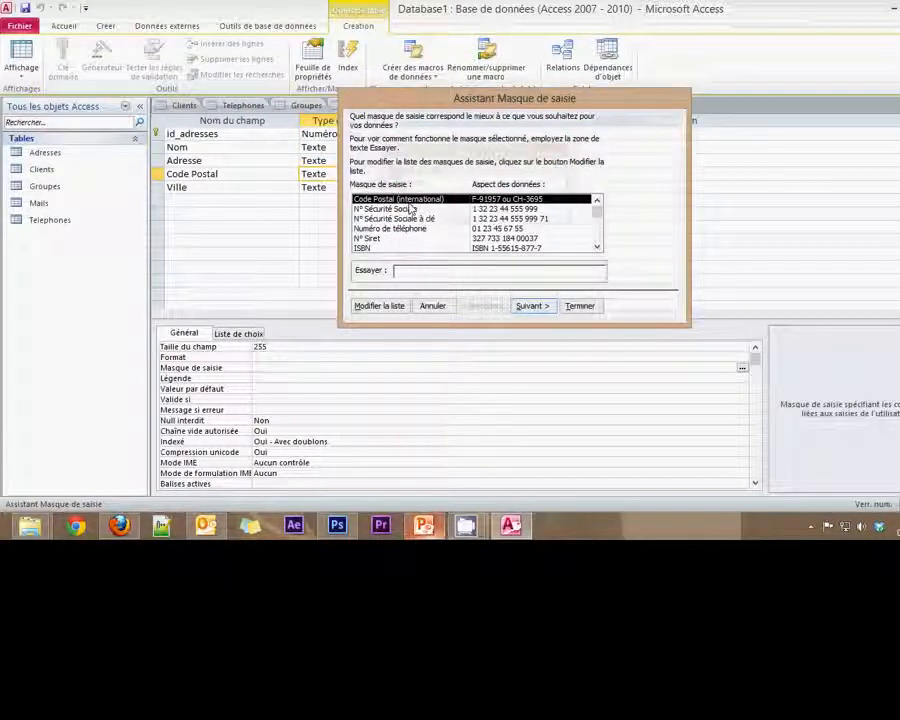
Apply the Code Postal (France) input mask to the Code Postal field, storing the data without the mask symbols
{"action": "scroll", "coordinate": [474, 210], "scroll_direction": "down", "scroll_amount": 1}
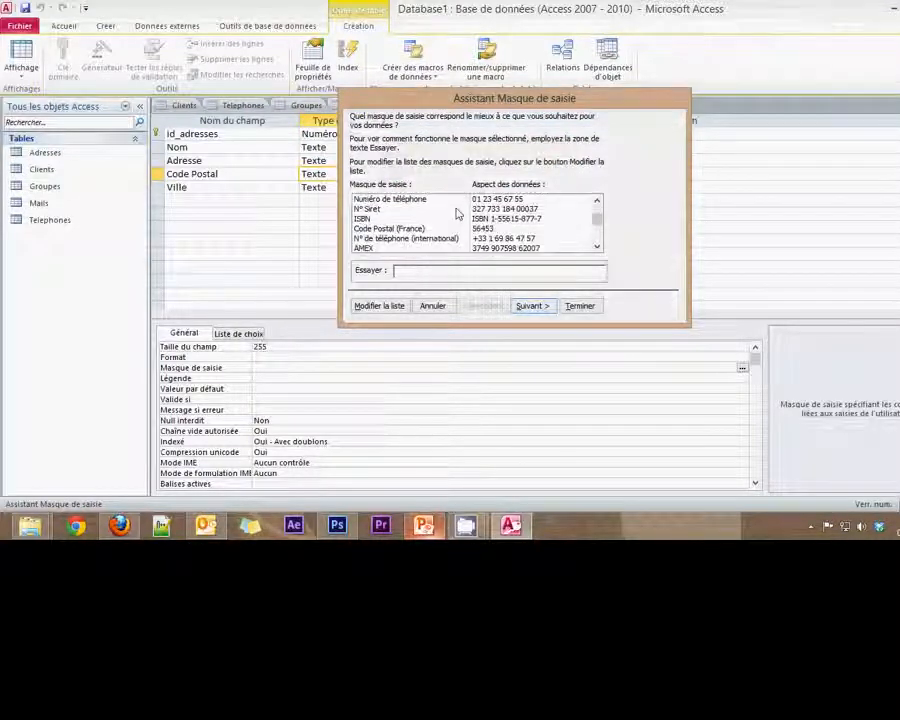
{"action": "left_click", "coordinate": [491, 229]}
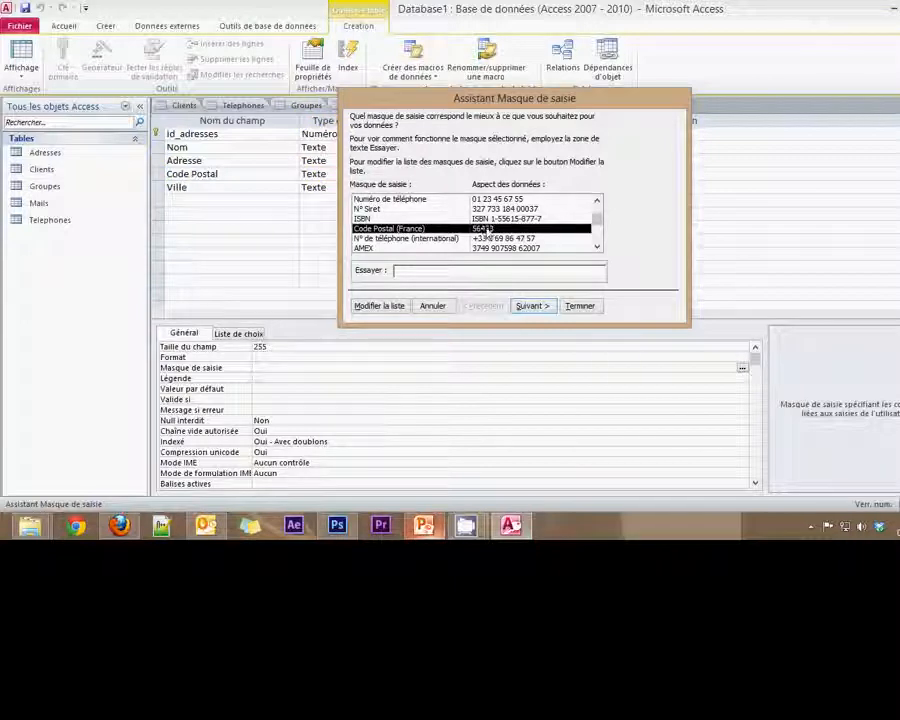
{"action": "left_click", "coordinate": [534, 307]}
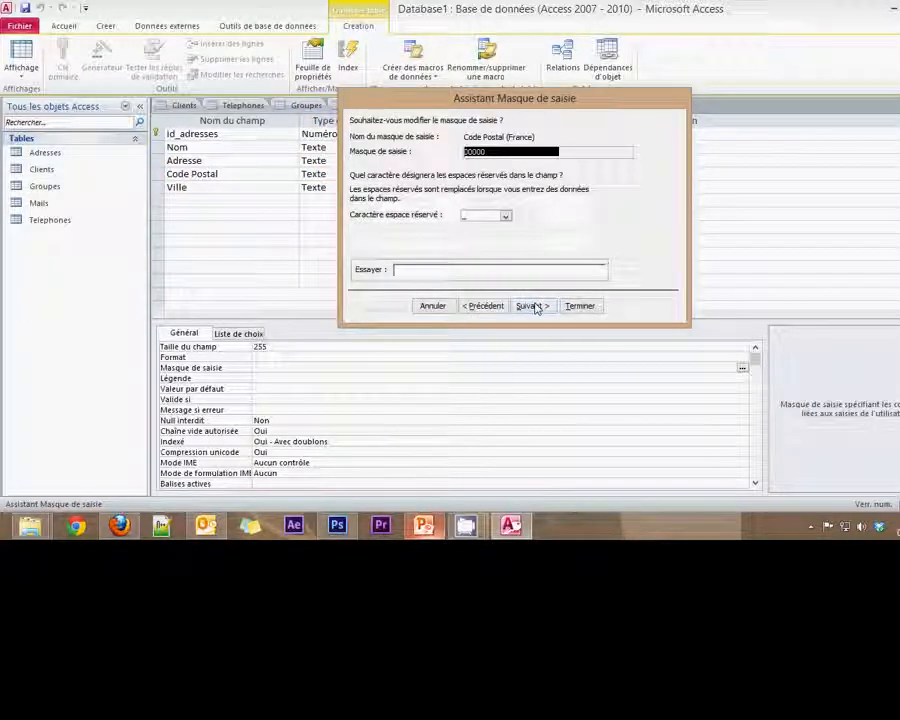
{"action": "left_click", "coordinate": [535, 307]}
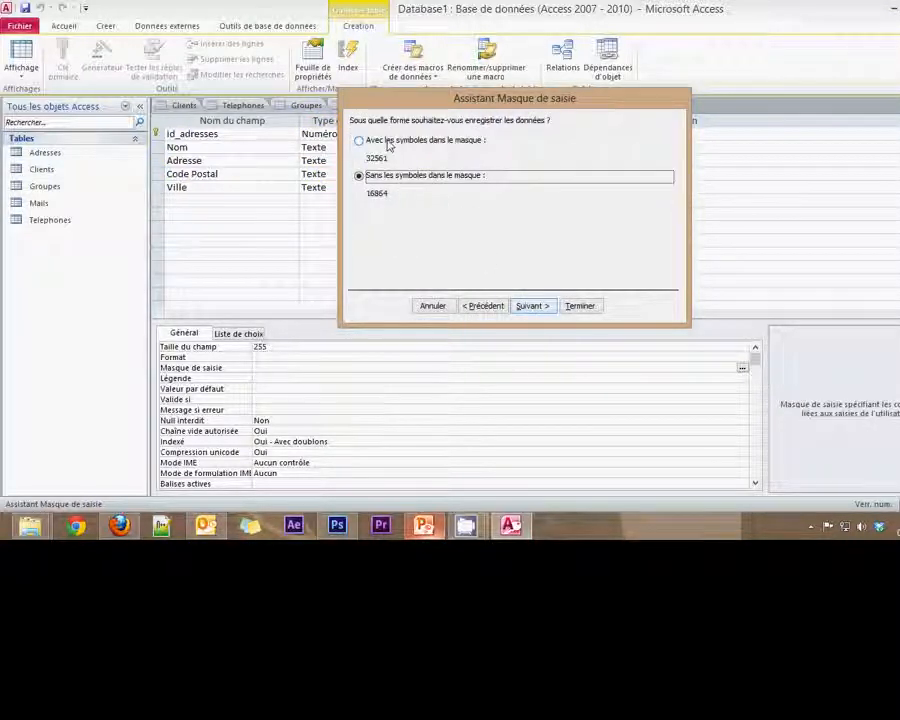
{"action": "left_click", "coordinate": [580, 306]}
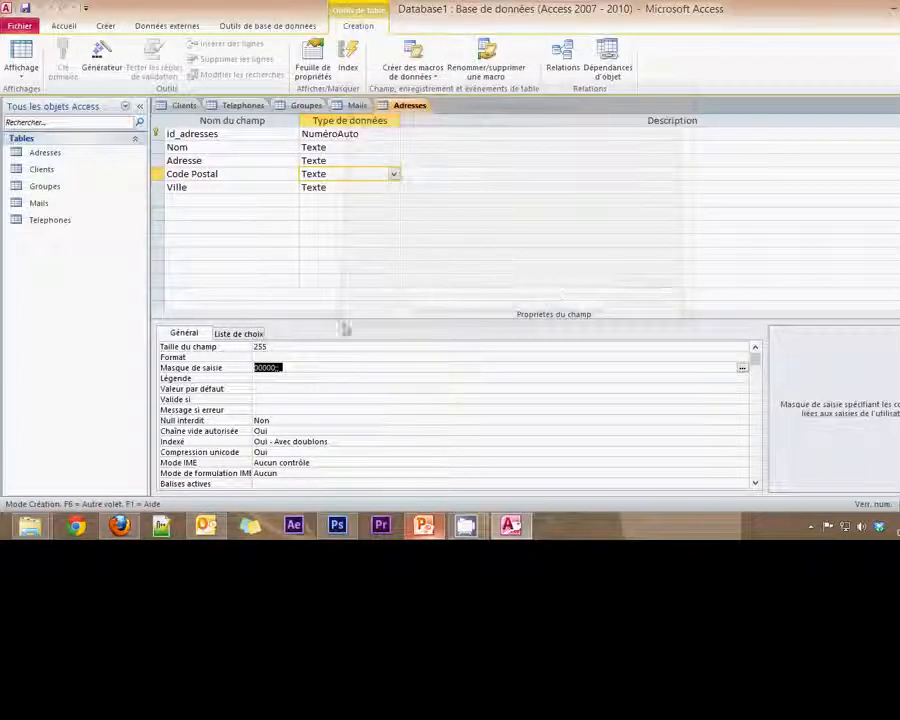
Check the MLD slide in PowerPoint, set the data type of the Ville field to Numérique in Access, and return to the slide
{"action": "left_click", "coordinate": [291, 189]}
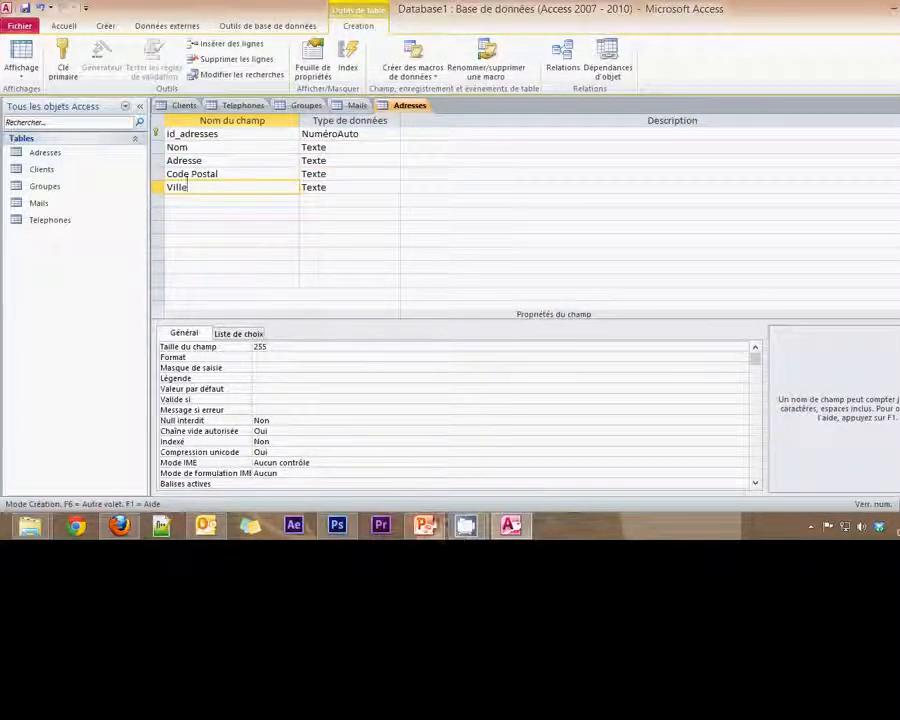
{"action": "left_click", "coordinate": [425, 526]}
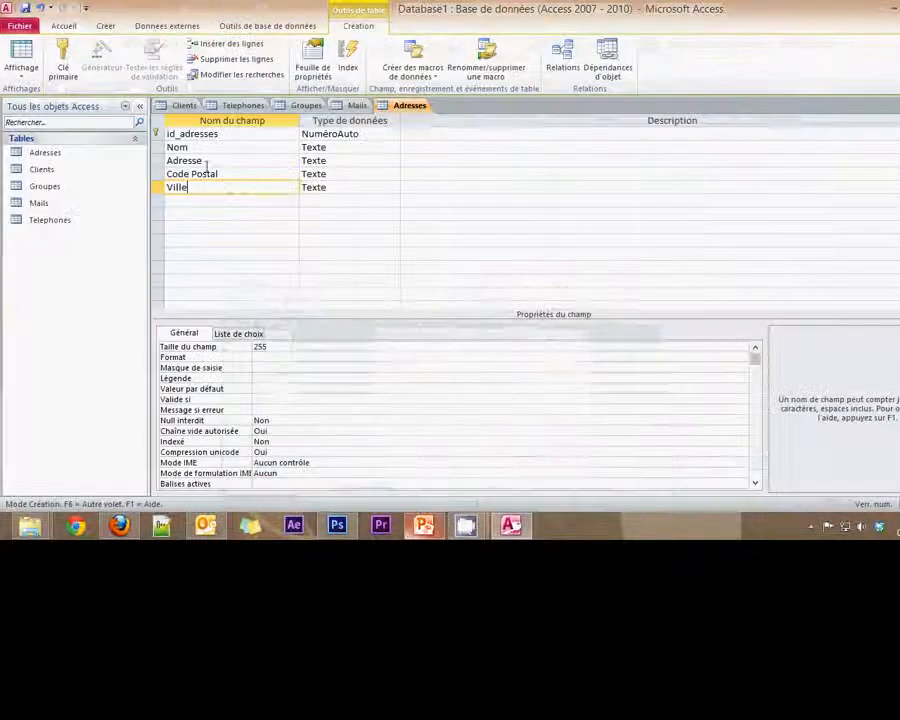
{"action": "left_click", "coordinate": [327, 186]}
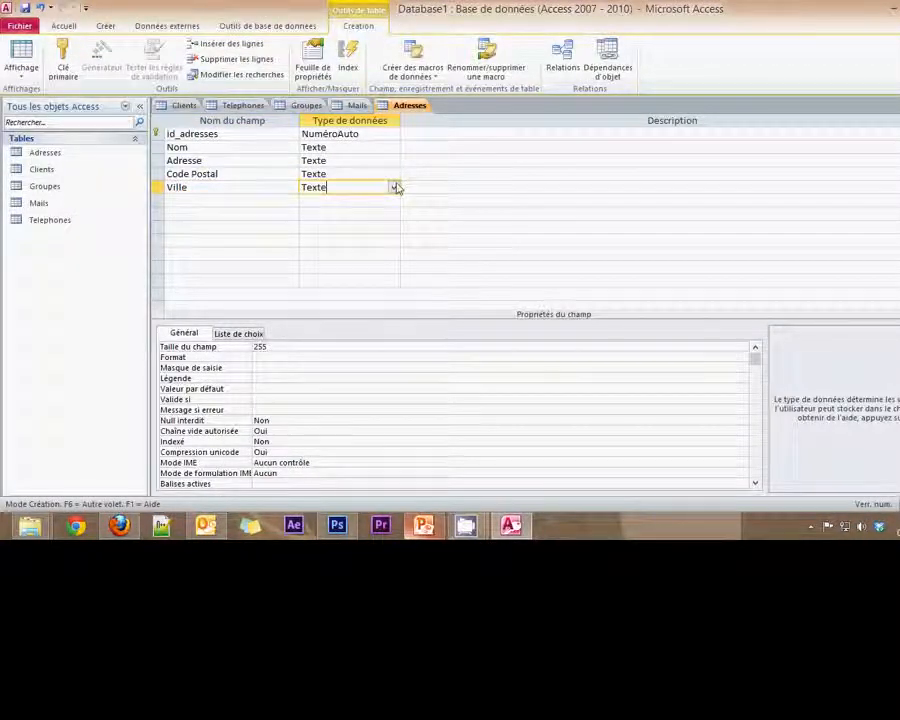
{"action": "left_click", "coordinate": [394, 187]}
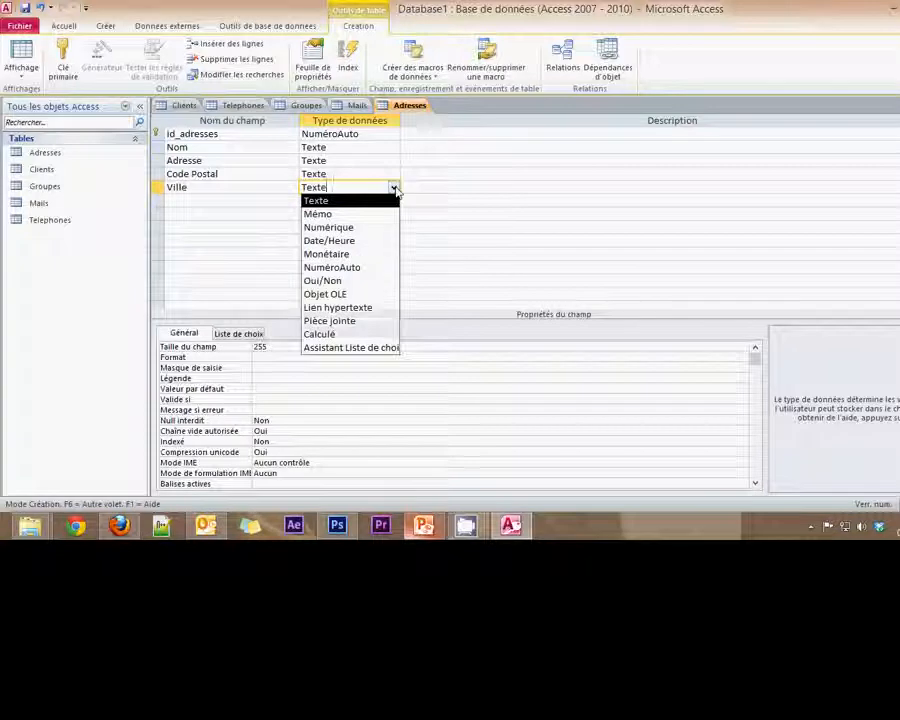
{"action": "left_click", "coordinate": [340, 227]}
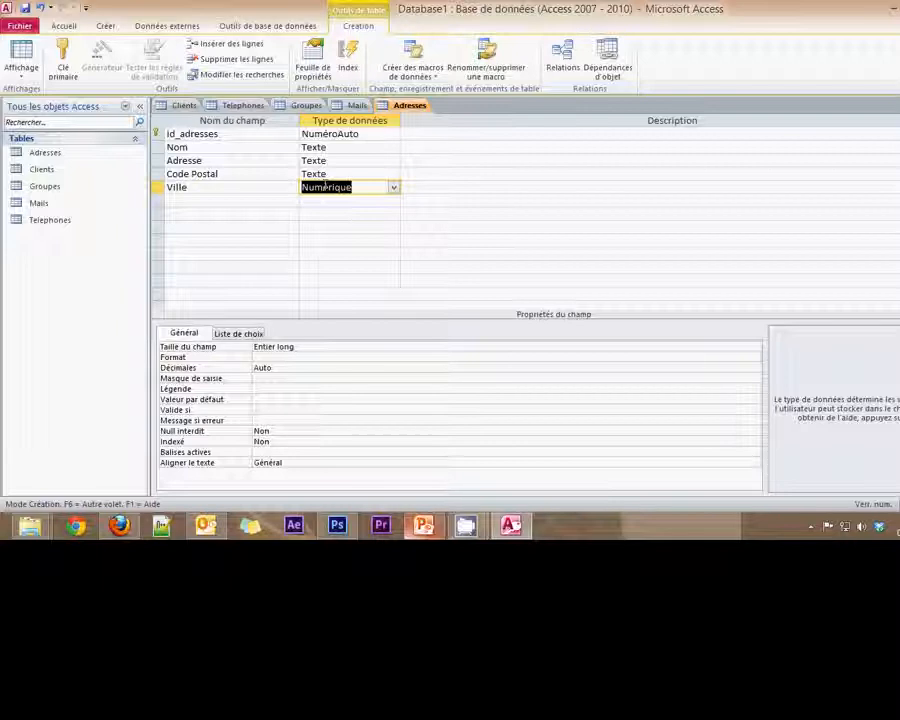
{"action": "left_click", "coordinate": [327, 228]}
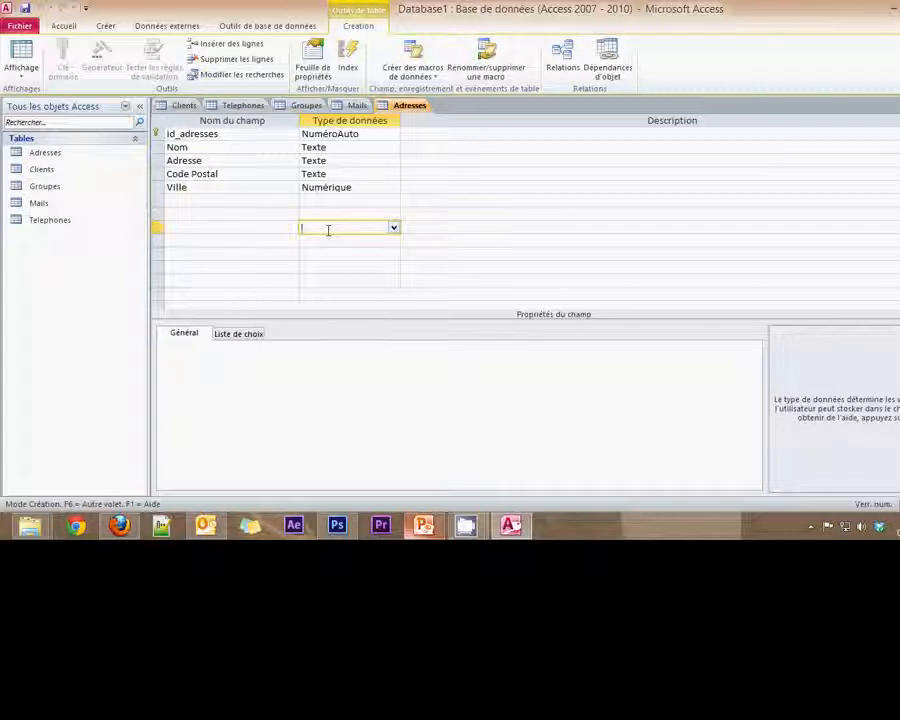
{"action": "left_click", "coordinate": [424, 526]}
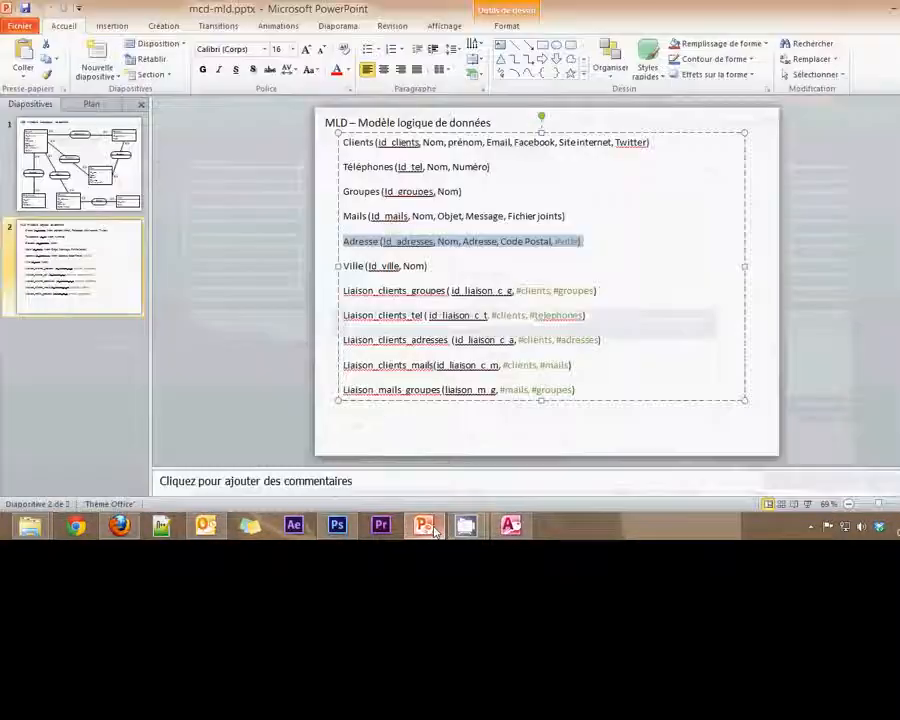